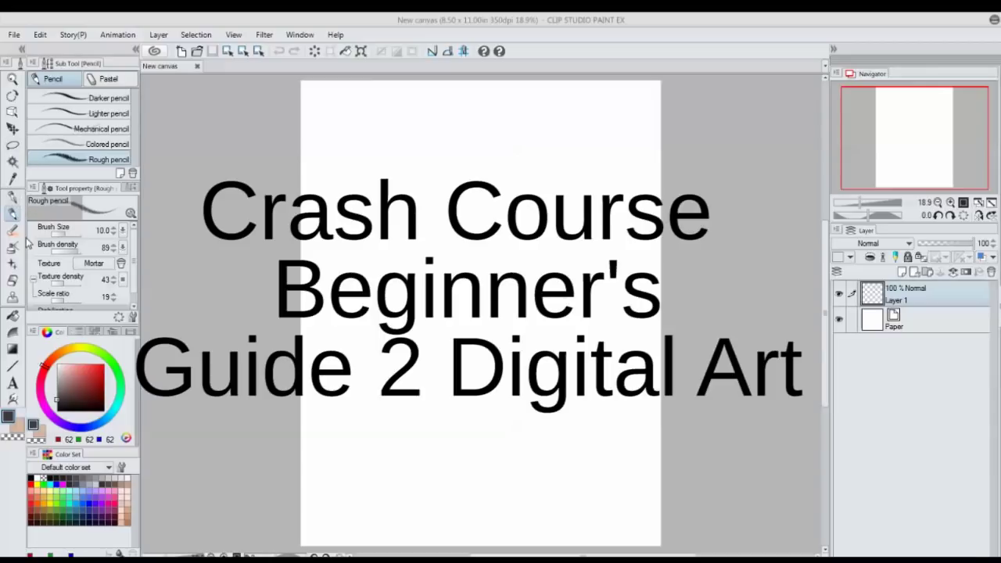
# - Set up the G-pen with a dark red color (59, 18, 18) and a brush size of 19.4
pyautogui.click(12, 196)
pyautogui.click(76, 389)
pyautogui.moveTo(79, 393); pyautogui.dragTo(89, 399)
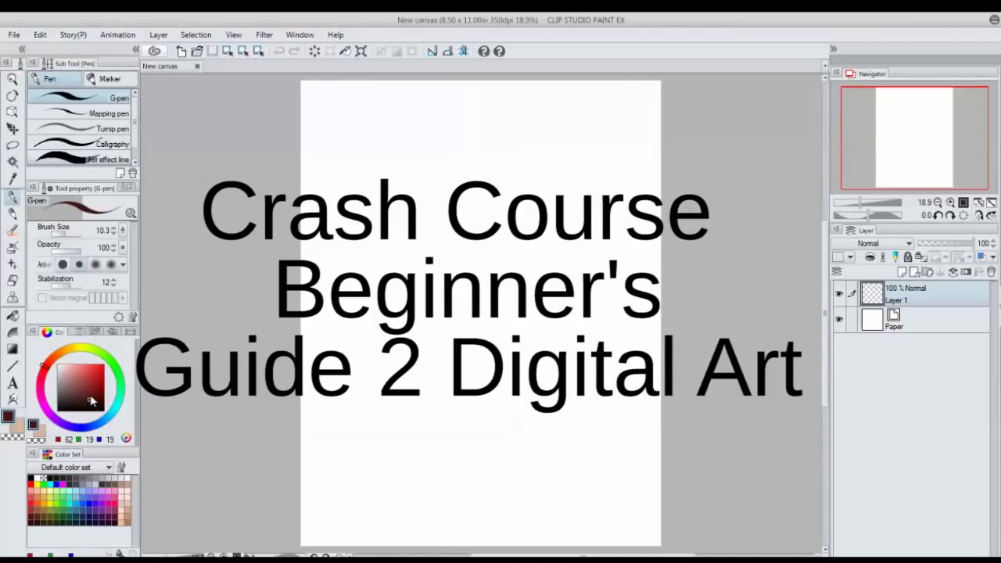
pyautogui.click(67, 234)
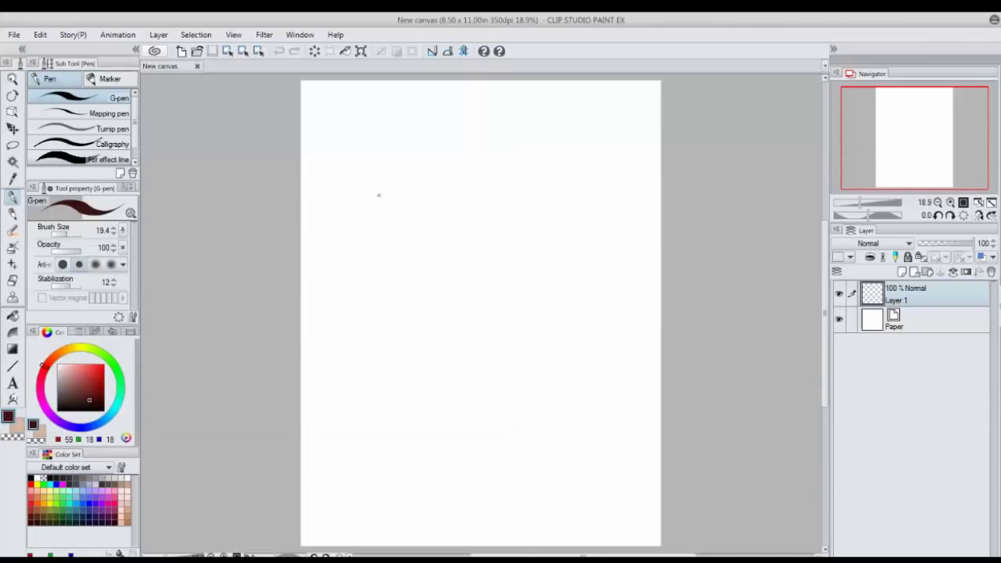
# - Handwrite "Clip Studio paint" across the upper part of the page and clear the layer
pyautogui.moveTo(371, 236)
pyautogui.mouseDown()
pyautogui.moveTo(391, 235)
pyautogui.moveTo(398, 246)
pyautogui.mouseUp()
pyautogui.moveTo(397, 219)
pyautogui.mouseDown()
pyautogui.moveTo(407, 216)
pyautogui.moveTo(399, 235)
pyautogui.mouseUp()
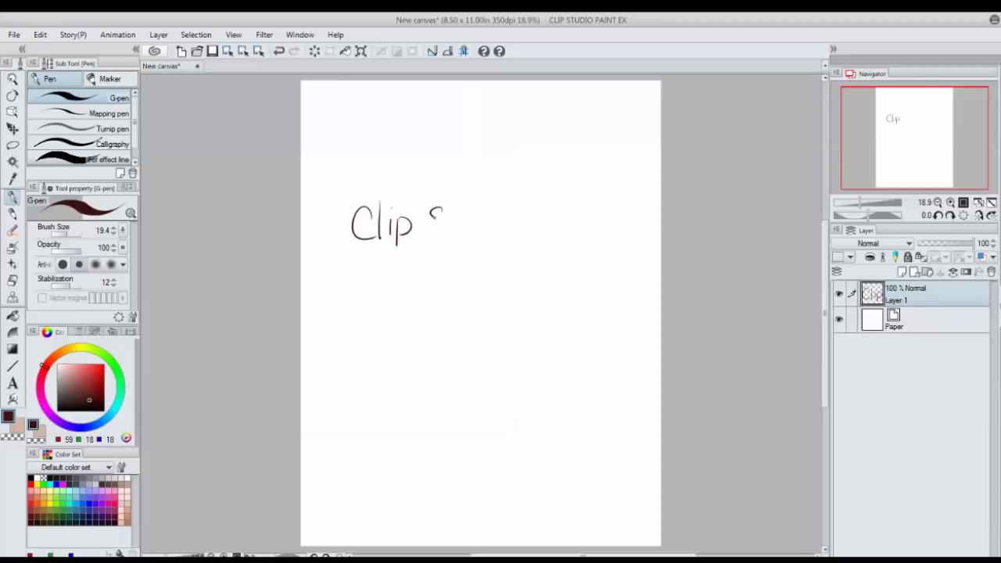
pyautogui.moveTo(431, 218); pyautogui.dragTo(429, 235)
pyautogui.click(453, 210)
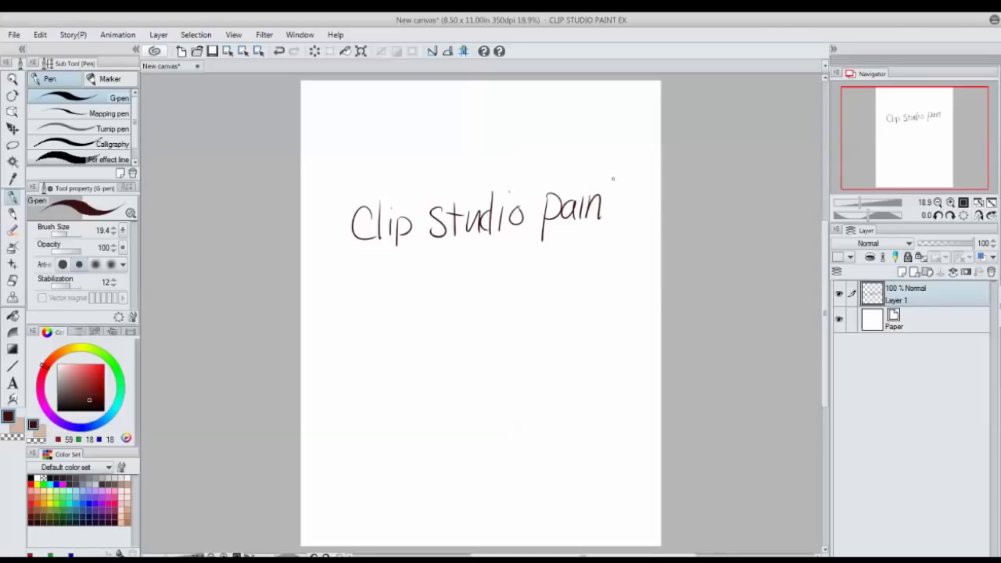
pyautogui.moveTo(613, 179); pyautogui.dragTo(619, 219)
pyautogui.click(314, 51)
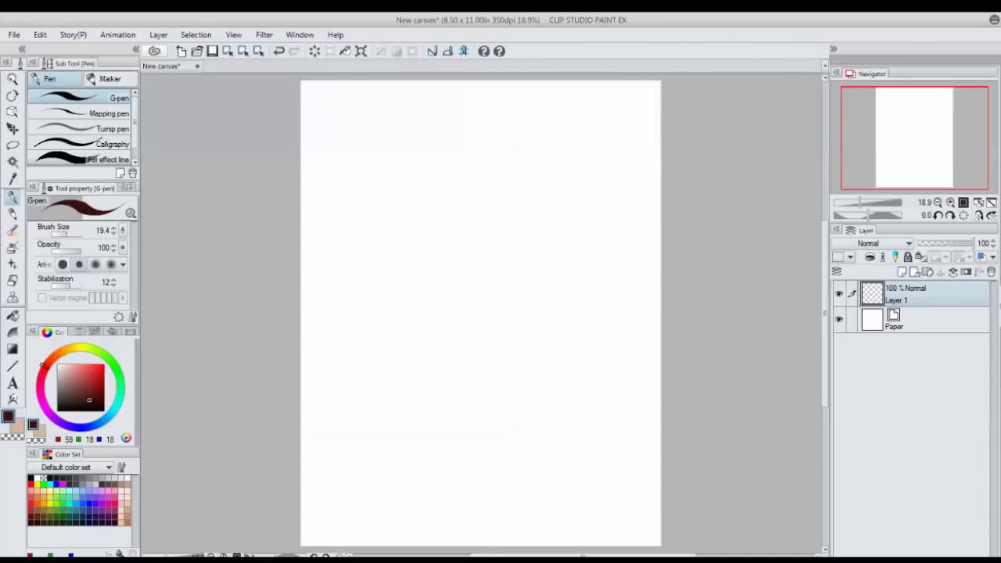
# - Set the brush size to 29.6 and draw a curved arrow toward the tool palette, labeled "Tools"
pyautogui.click(223, 555)
pyautogui.click(222, 556)
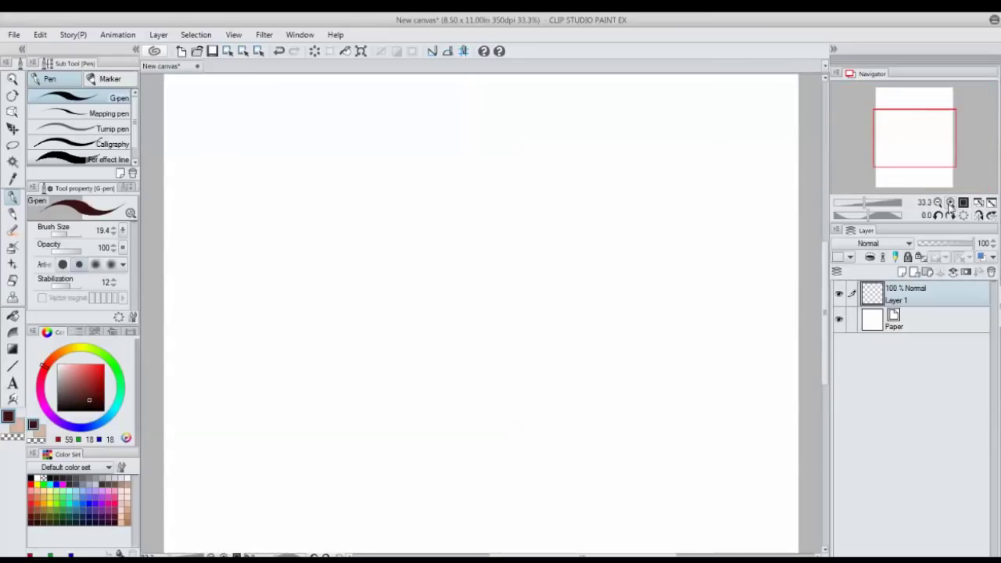
pyautogui.click(950, 202)
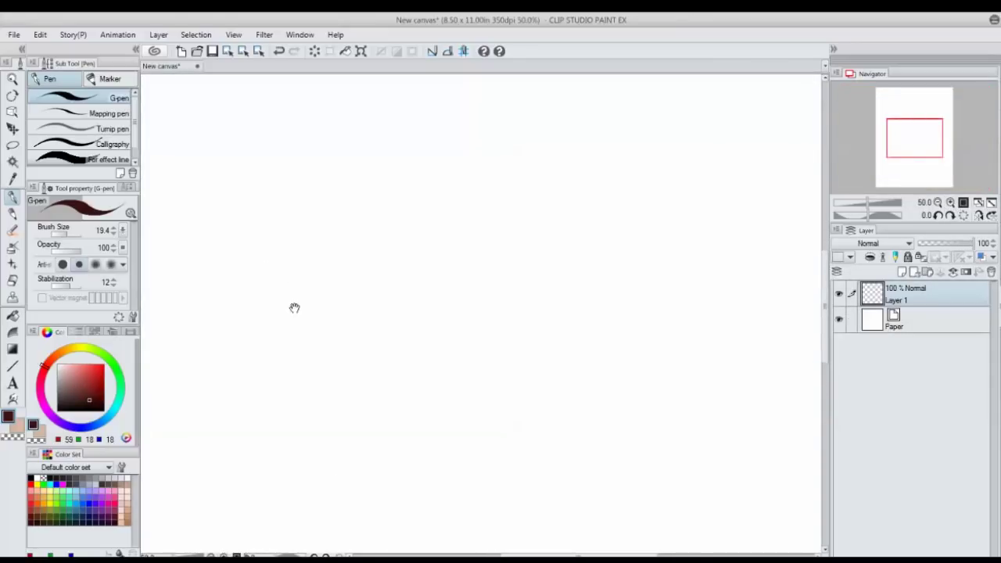
pyautogui.moveTo(294, 307); pyautogui.dragTo(336, 328)
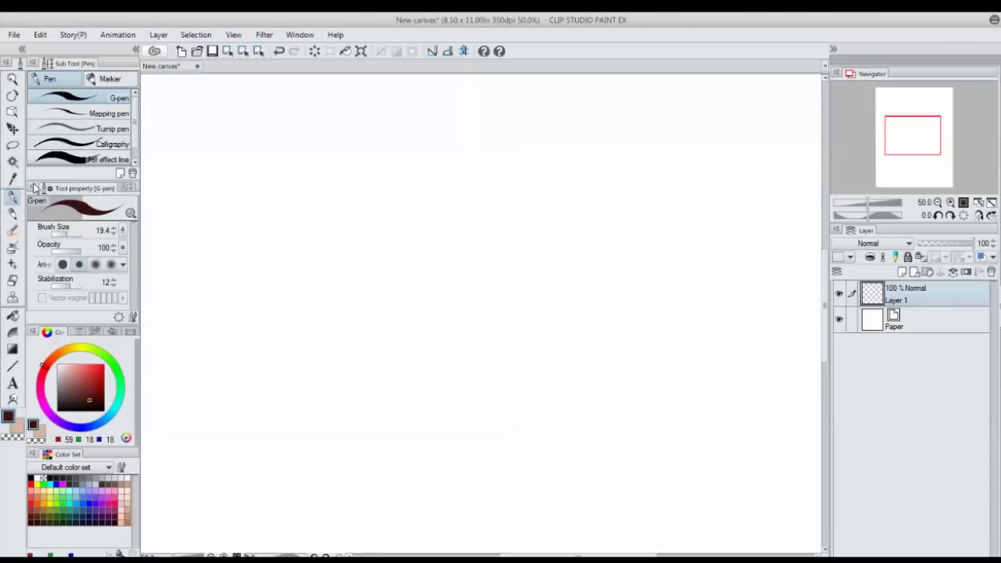
pyautogui.click(68, 237)
pyautogui.moveTo(480, 308)
pyautogui.mouseDown()
pyautogui.moveTo(234, 164)
pyautogui.moveTo(171, 149)
pyautogui.moveTo(191, 168)
pyautogui.moveTo(172, 149)
pyautogui.moveTo(200, 142)
pyautogui.moveTo(190, 165)
pyautogui.mouseUp()
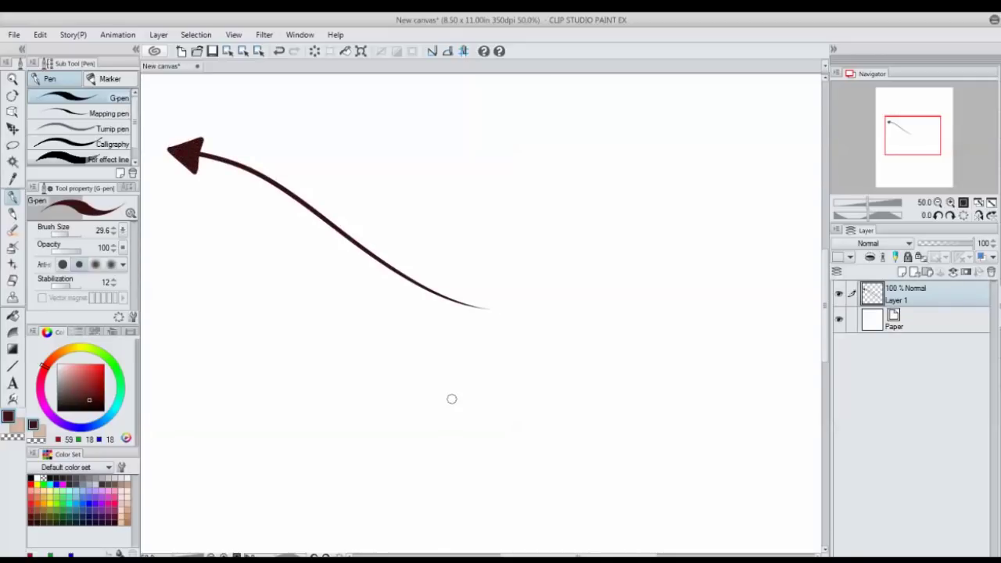
pyautogui.moveTo(286, 146); pyautogui.dragTo(321, 165)
pyautogui.moveTo(304, 157)
pyautogui.mouseDown()
pyautogui.moveTo(297, 177)
pyautogui.moveTo(337, 190)
pyautogui.moveTo(385, 247)
pyautogui.mouseUp()
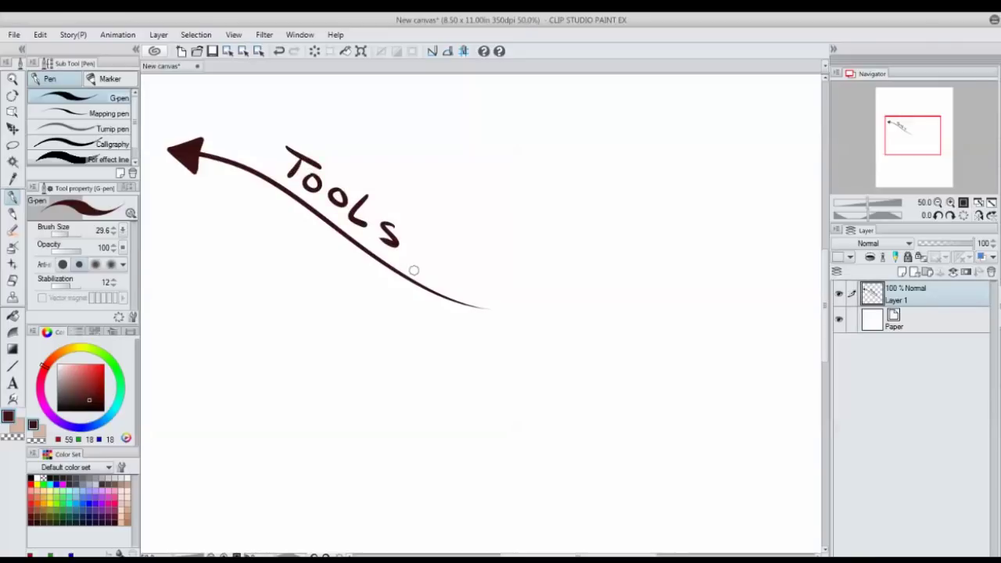
# - Draw a curved arrow toward the color palettes and handwrite "Colors" above it
pyautogui.moveTo(451, 399)
pyautogui.mouseDown()
pyautogui.moveTo(174, 478)
pyautogui.moveTo(179, 450)
pyautogui.moveTo(186, 501)
pyautogui.mouseUp()
pyautogui.moveTo(228, 438)
pyautogui.mouseDown()
pyautogui.moveTo(222, 467)
pyautogui.moveTo(247, 440)
pyautogui.moveTo(269, 456)
pyautogui.moveTo(282, 435)
pyautogui.mouseUp()
pyautogui.moveTo(291, 429)
pyautogui.mouseDown()
pyautogui.moveTo(296, 443)
pyautogui.moveTo(301, 426)
pyautogui.mouseUp()
pyautogui.moveTo(321, 406); pyautogui.dragTo(310, 437)
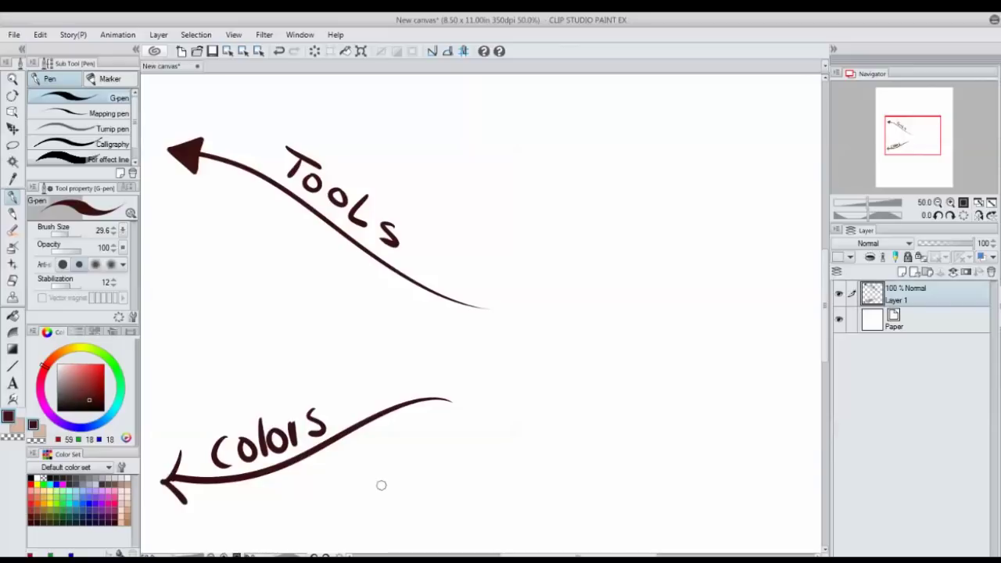
# - Draw an arrow up toward the editing commands and handwrite "Editing" alongside it
pyautogui.moveTo(491, 274)
pyautogui.mouseDown()
pyautogui.moveTo(395, 83)
pyautogui.moveTo(388, 100)
pyautogui.moveTo(408, 89)
pyautogui.moveTo(424, 128)
pyautogui.moveTo(435, 118)
pyautogui.mouseUp()
pyautogui.moveTo(431, 106)
pyautogui.mouseDown()
pyautogui.moveTo(444, 116)
pyautogui.moveTo(433, 148)
pyautogui.mouseUp()
pyautogui.moveTo(446, 147)
pyautogui.mouseDown()
pyautogui.moveTo(441, 167)
pyautogui.moveTo(455, 163)
pyautogui.mouseUp()
pyautogui.click(454, 144)
pyautogui.moveTo(458, 168)
pyautogui.mouseDown()
pyautogui.moveTo(447, 179)
pyautogui.moveTo(468, 187)
pyautogui.moveTo(473, 206)
pyautogui.moveTo(439, 224)
pyautogui.mouseUp()
pyautogui.click(468, 166)
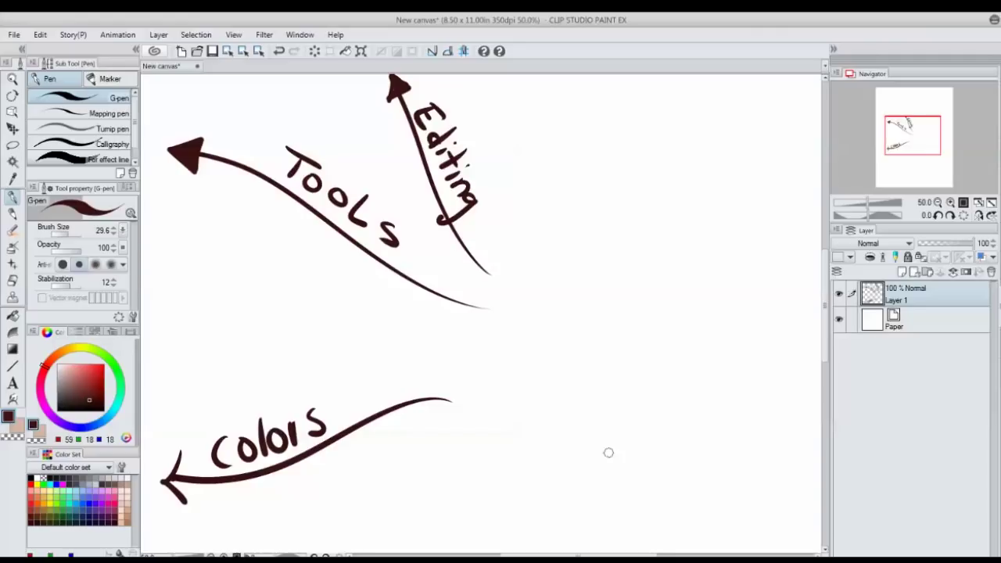
# - Draw two arrows toward the Layer and Navigator palettes and handwrite "View" near the Navigator arrow
pyautogui.moveTo(490, 269)
pyautogui.mouseDown()
pyautogui.moveTo(642, 219)
pyautogui.moveTo(801, 264)
pyautogui.mouseUp()
pyautogui.moveTo(771, 233)
pyautogui.mouseDown()
pyautogui.moveTo(804, 257)
pyautogui.moveTo(793, 283)
pyautogui.mouseUp()
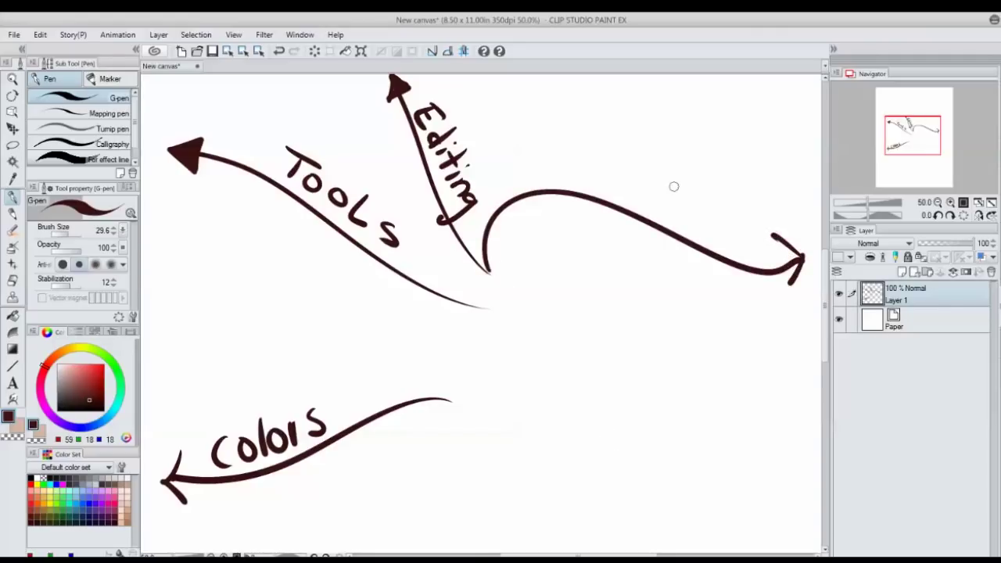
pyautogui.moveTo(683, 214)
pyautogui.mouseDown()
pyautogui.moveTo(783, 143)
pyautogui.moveTo(789, 160)
pyautogui.mouseUp()
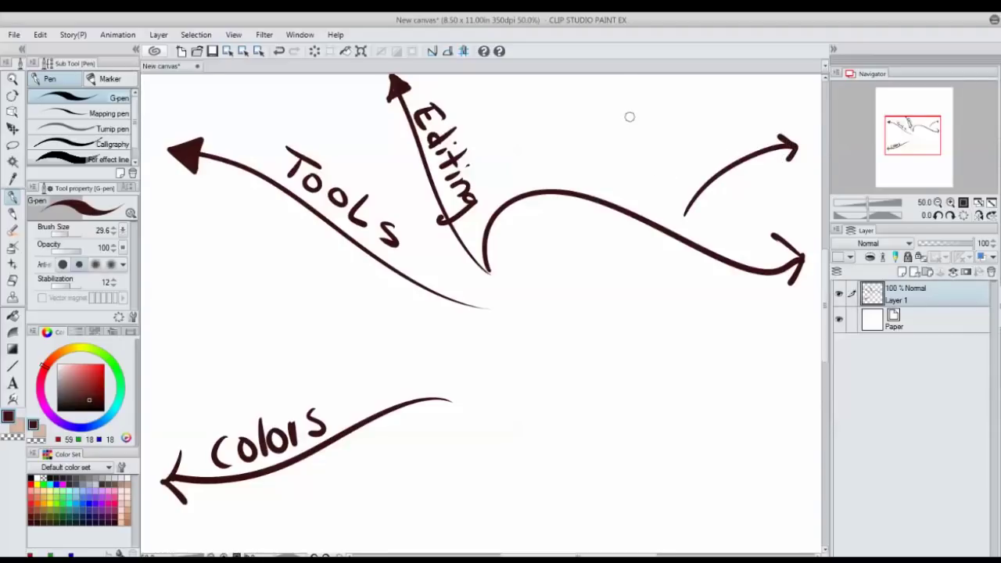
pyautogui.moveTo(611, 104)
pyautogui.mouseDown()
pyautogui.moveTo(619, 133)
pyautogui.moveTo(631, 102)
pyautogui.moveTo(638, 133)
pyautogui.moveTo(658, 130)
pyautogui.moveTo(694, 97)
pyautogui.mouseUp()
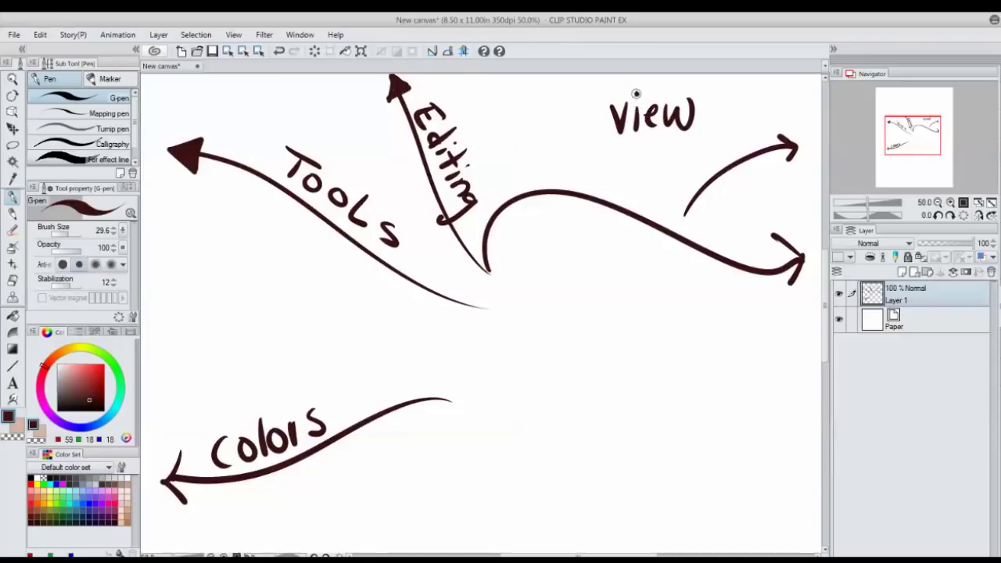
# - Draw another arrow below the long curve toward the layer list and handwrite a label beneath it
pyautogui.moveTo(657, 229)
pyautogui.mouseDown()
pyautogui.moveTo(771, 313)
pyautogui.moveTo(804, 311)
pyautogui.moveTo(798, 326)
pyautogui.mouseUp()
pyautogui.moveTo(672, 329); pyautogui.dragTo(669, 371)
pyautogui.moveTo(697, 350)
pyautogui.mouseDown()
pyautogui.moveTo(683, 364)
pyautogui.moveTo(700, 370)
pyautogui.moveTo(710, 392)
pyautogui.mouseUp()
pyautogui.moveTo(729, 357); pyautogui.dragTo(742, 364)
pyautogui.moveTo(747, 346)
pyautogui.mouseDown()
pyautogui.moveTo(759, 345)
pyautogui.moveTo(760, 363)
pyautogui.mouseUp()
# - Clear the layer and draw a slanted rectangular sheet in the middle of the visible canvas
pyautogui.press('Delete')
pyautogui.moveTo(336, 232)
pyautogui.mouseDown()
pyautogui.moveTo(483, 380)
pyautogui.moveTo(643, 264)
pyautogui.moveTo(733, 336)
pyautogui.mouseUp()
pyautogui.moveTo(483, 381); pyautogui.dragTo(750, 343)
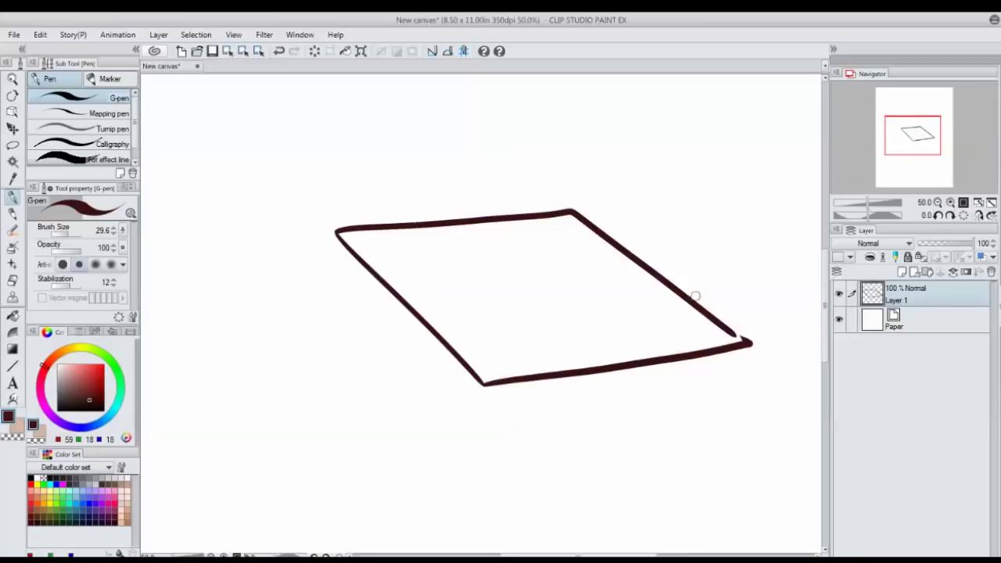
# - Draw an arrow from the sheet toward the layer list and handwrite "layer 1" above it
pyautogui.moveTo(695, 295); pyautogui.dragTo(813, 298)
pyautogui.moveTo(799, 286); pyautogui.dragTo(806, 308)
pyautogui.moveTo(683, 252)
pyautogui.mouseDown()
pyautogui.moveTo(687, 273)
pyautogui.moveTo(706, 272)
pyautogui.mouseUp()
pyautogui.moveTo(710, 256)
pyautogui.mouseDown()
pyautogui.moveTo(713, 282)
pyautogui.moveTo(748, 258)
pyautogui.mouseUp()
pyautogui.moveTo(766, 242); pyautogui.dragTo(765, 270)
# - Draw an outlined flower with a round center, petals, a stem and two leaves on the sheet
pyautogui.moveTo(524, 277)
pyautogui.mouseDown()
pyautogui.moveTo(480, 278)
pyautogui.moveTo(518, 293)
pyautogui.moveTo(550, 282)
pyautogui.moveTo(528, 263)
pyautogui.mouseUp()
pyautogui.moveTo(535, 295)
pyautogui.mouseDown()
pyautogui.moveTo(569, 336)
pyautogui.moveTo(588, 284)
pyautogui.moveTo(568, 332)
pyautogui.mouseUp()
pyautogui.moveTo(555, 327); pyautogui.dragTo(557, 330)
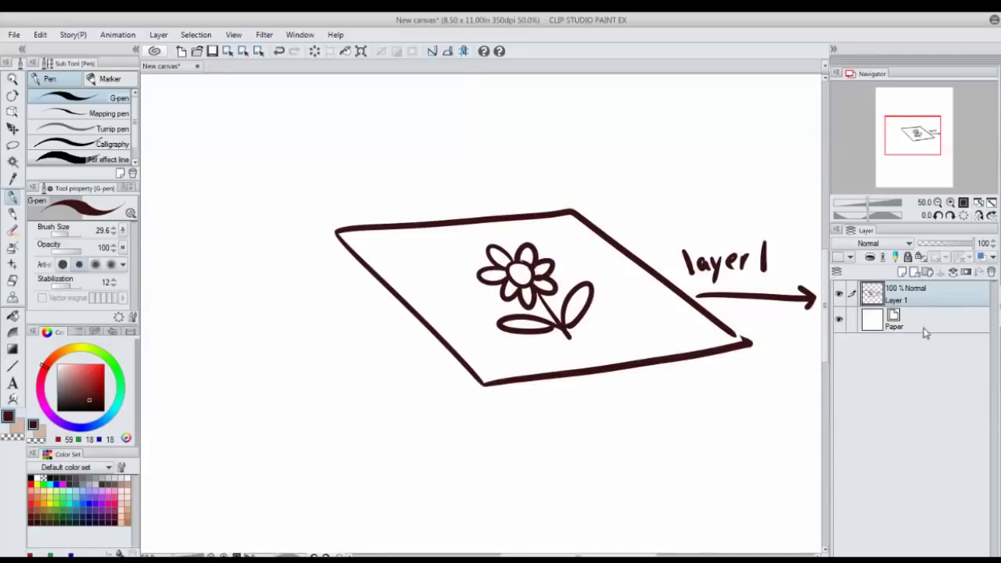
# - Add a new layer directly above Paper and draw a second offset sheet on it with an arrow labeled "layer 2"
pyautogui.click(925, 329)
pyautogui.click(901, 272)
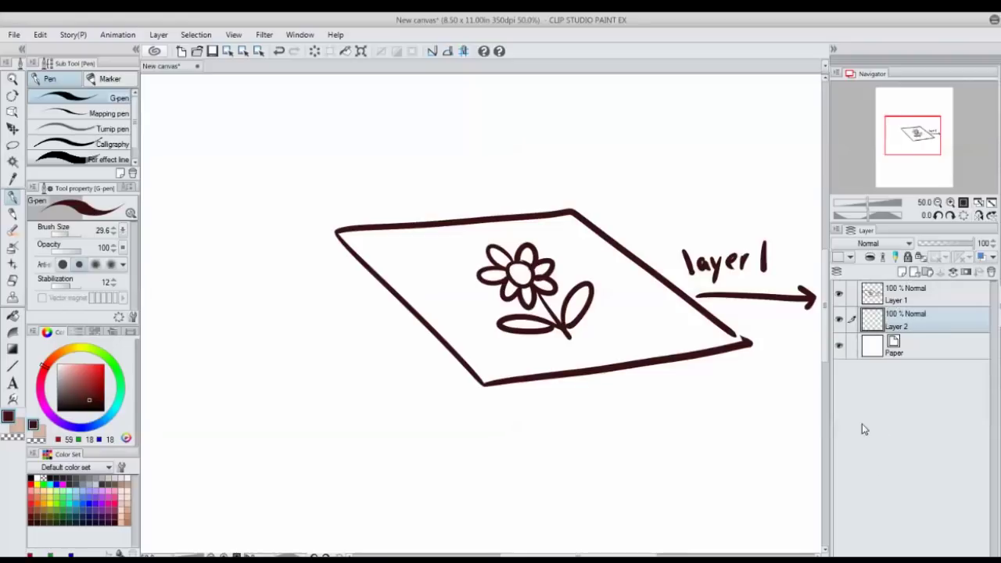
pyautogui.moveTo(366, 269)
pyautogui.mouseDown()
pyautogui.moveTo(349, 320)
pyautogui.moveTo(478, 432)
pyautogui.moveTo(717, 384)
pyautogui.moveTo(608, 280)
pyautogui.moveTo(415, 260)
pyautogui.mouseUp()
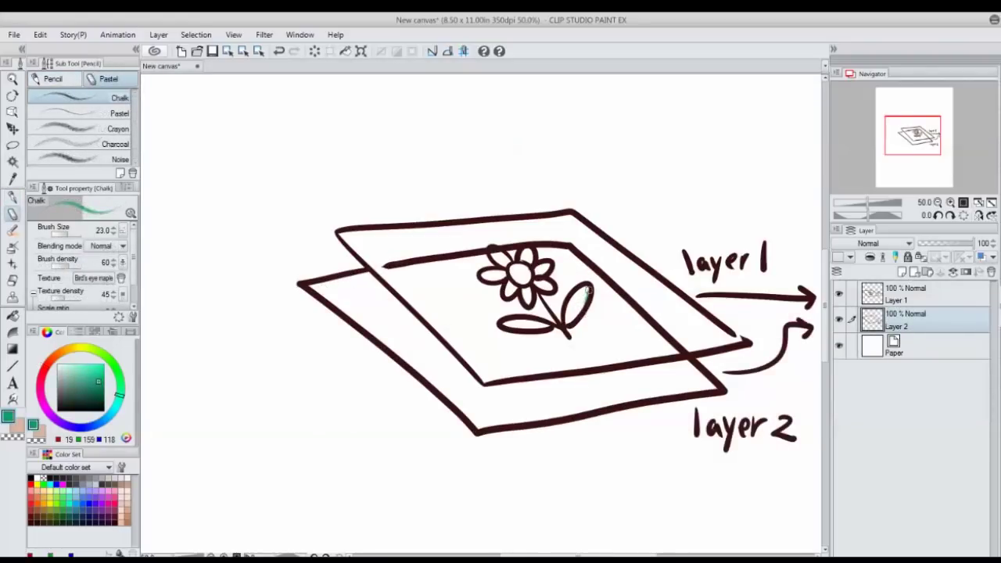
# - Color both leaves green with Chalk and erase the color outside their outlines with the Hard eraser
pyautogui.moveTo(586, 288)
pyautogui.mouseDown()
pyautogui.moveTo(543, 338)
pyautogui.moveTo(533, 312)
pyautogui.moveTo(526, 332)
pyautogui.moveTo(496, 331)
pyautogui.mouseUp()
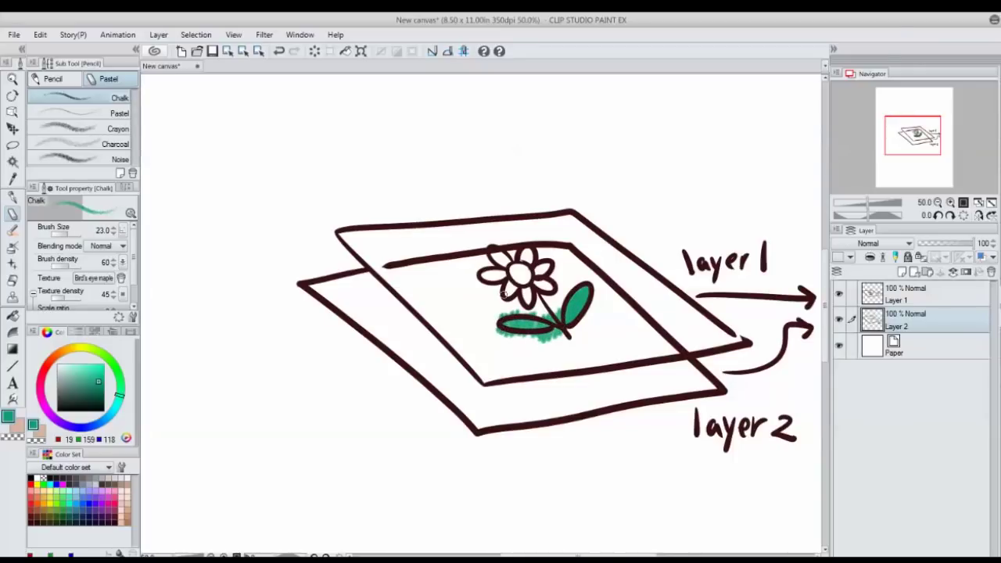
pyautogui.click(14, 282)
pyautogui.moveTo(567, 335)
pyautogui.mouseDown()
pyautogui.moveTo(519, 338)
pyautogui.moveTo(499, 310)
pyautogui.moveTo(547, 311)
pyautogui.moveTo(557, 314)
pyautogui.moveTo(487, 326)
pyautogui.mouseUp()
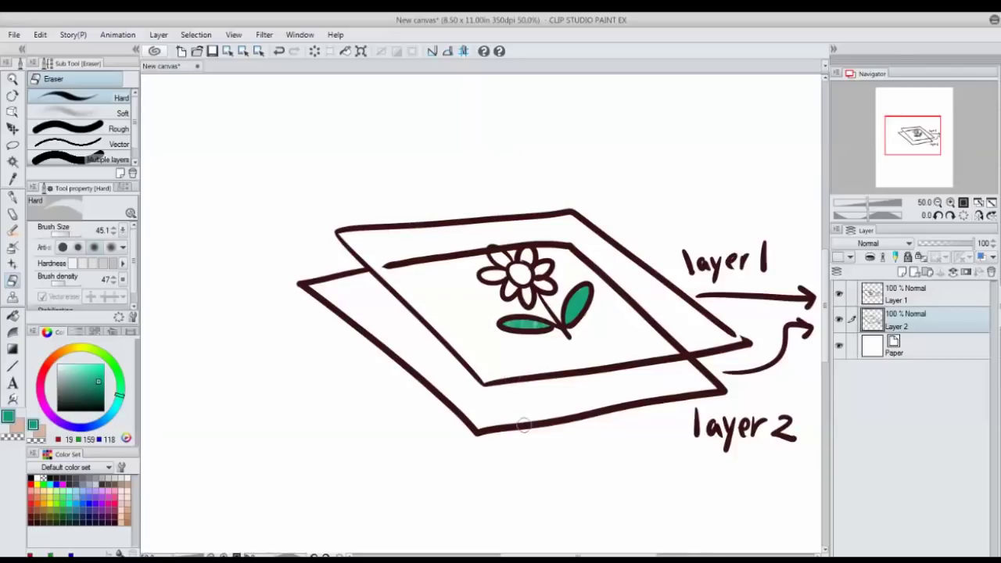
# - Fill the flower's center with bright yellow (238, 248, 44) using the Chalk brush
pyautogui.click(13, 213)
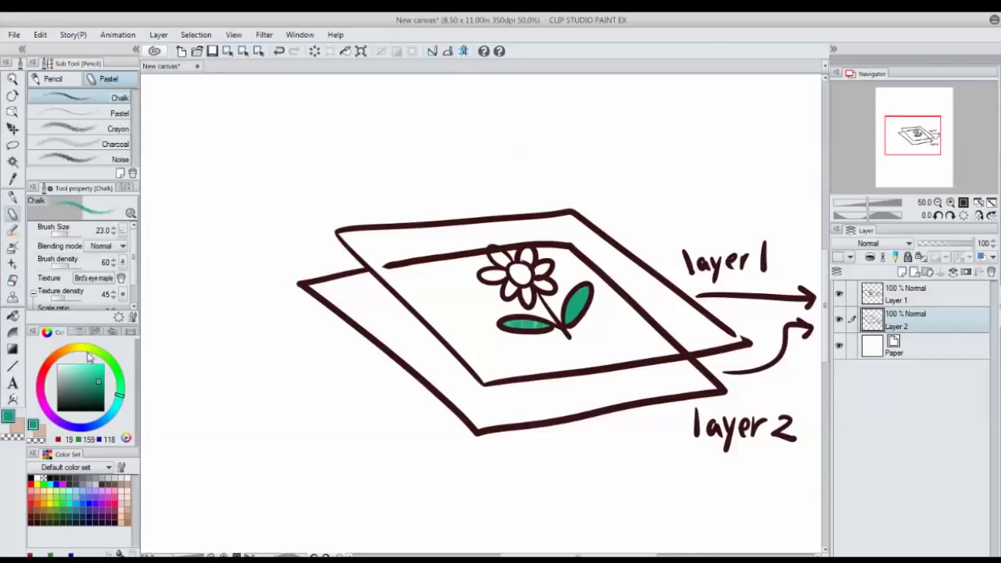
pyautogui.click(81, 349)
pyautogui.moveTo(87, 382); pyautogui.dragTo(95, 365)
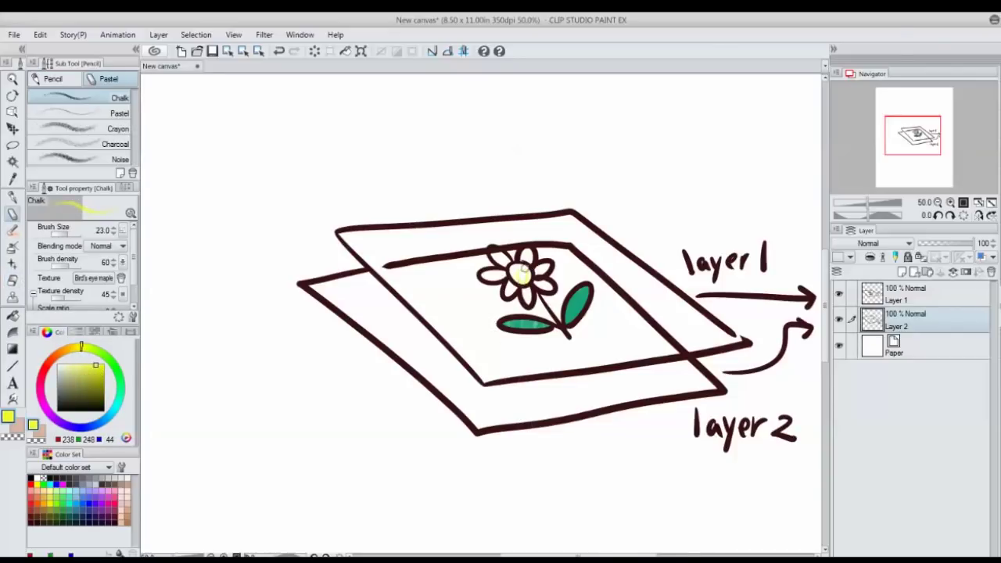
pyautogui.moveTo(521, 269); pyautogui.dragTo(521, 273)
# - On a new layer above Layer 1, draw a third sheet with a near-black G-pen and an arrow labeled "Layer 3"
pyautogui.click(929, 289)
pyautogui.click(902, 271)
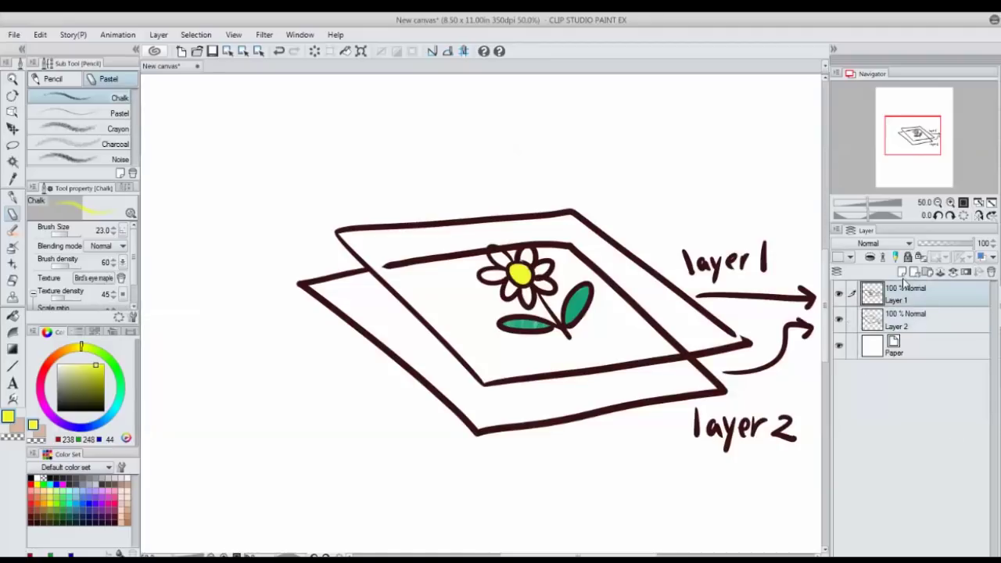
pyautogui.click(100, 408)
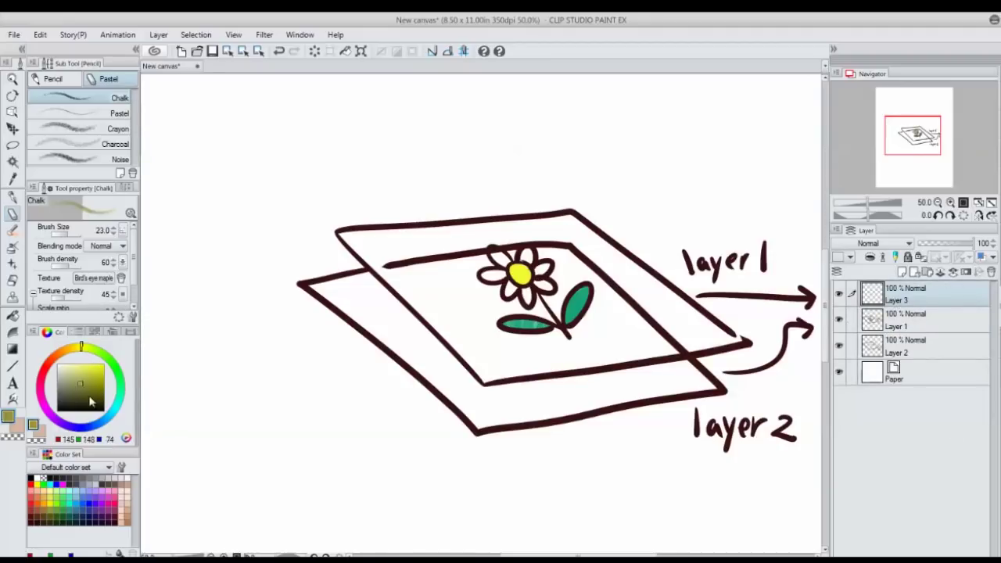
pyautogui.click(12, 196)
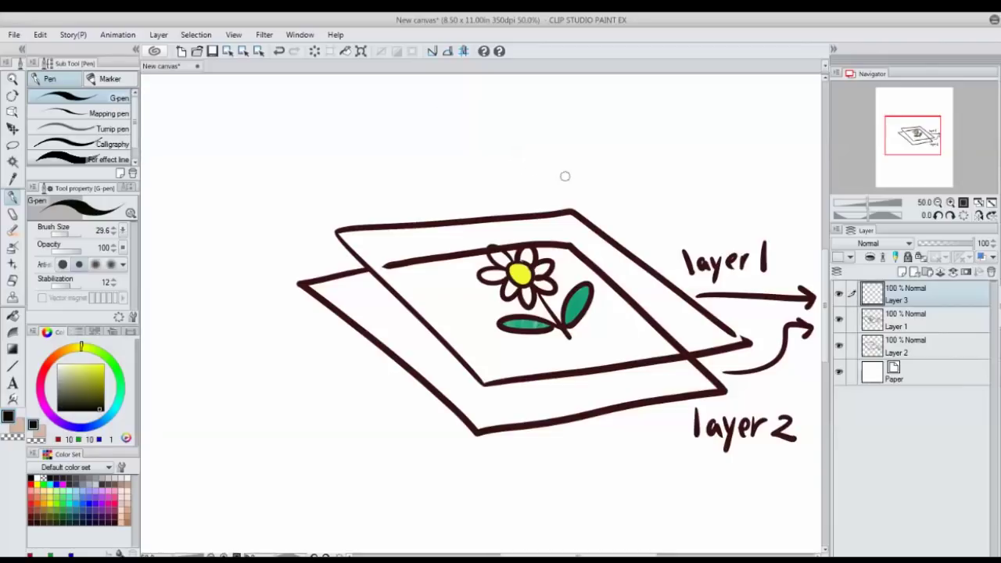
pyautogui.moveTo(325, 168)
pyautogui.mouseDown()
pyautogui.moveTo(470, 298)
pyautogui.moveTo(503, 310)
pyautogui.moveTo(697, 295)
pyautogui.moveTo(553, 137)
pyautogui.moveTo(314, 150)
pyautogui.moveTo(353, 189)
pyautogui.mouseUp()
pyautogui.moveTo(625, 186)
pyautogui.mouseDown()
pyautogui.moveTo(738, 184)
pyautogui.moveTo(806, 283)
pyautogui.mouseUp()
pyautogui.moveTo(646, 144); pyautogui.dragTo(661, 179)
pyautogui.moveTo(671, 163)
pyautogui.mouseDown()
pyautogui.moveTo(670, 172)
pyautogui.moveTo(688, 157)
pyautogui.moveTo(731, 152)
pyautogui.moveTo(739, 173)
pyautogui.mouseUp()
# - Draw five blue (72, 140, 221) wavy lines down the third sheet, across the flower
pyautogui.click(88, 371)
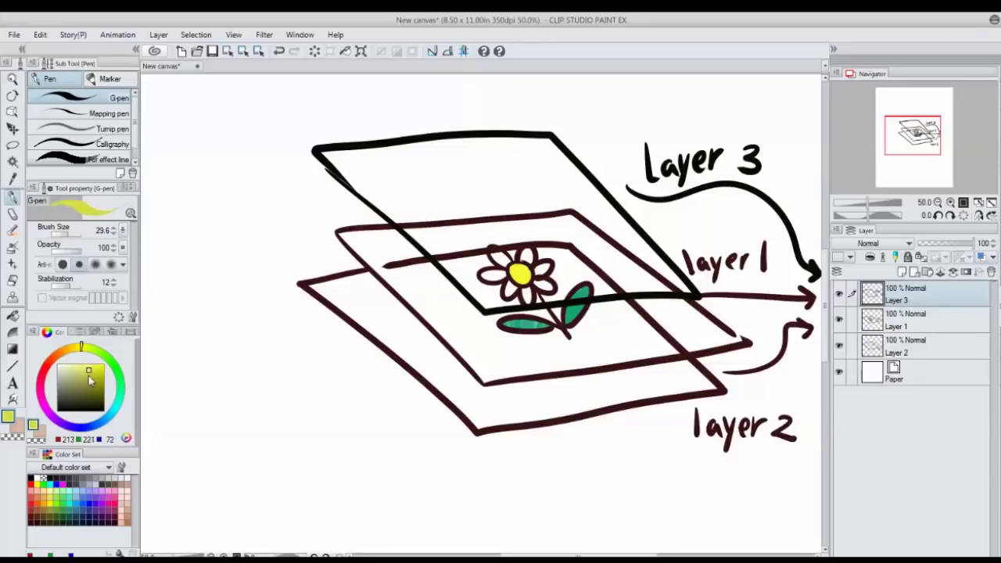
pyautogui.click(99, 419)
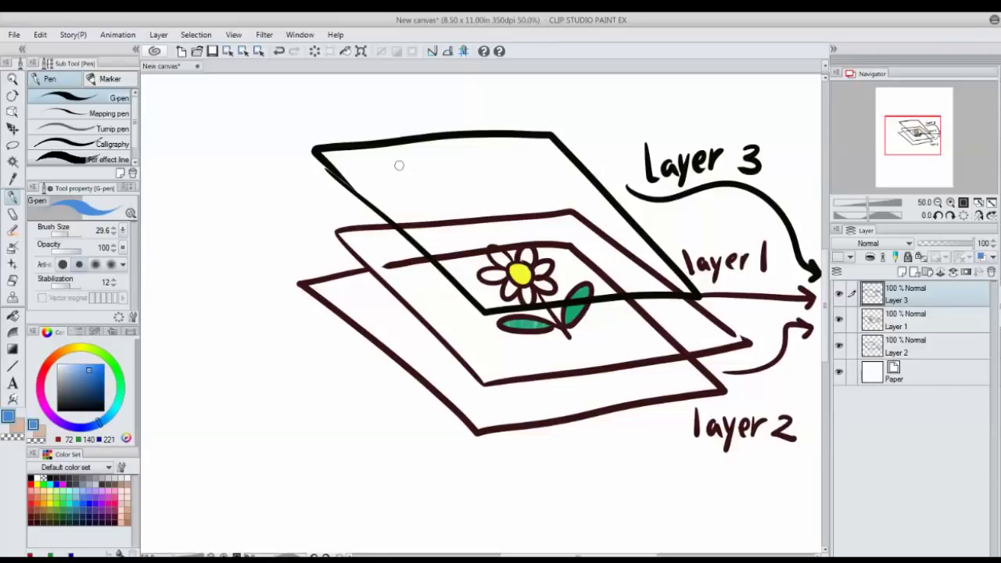
pyautogui.moveTo(387, 166); pyautogui.dragTo(510, 295)
pyautogui.moveTo(436, 163); pyautogui.dragTo(539, 289)
pyautogui.moveTo(480, 161); pyautogui.dragTo(574, 280)
pyautogui.moveTo(510, 160); pyautogui.dragTo(610, 273)
pyautogui.moveTo(547, 161); pyautogui.dragTo(643, 280)
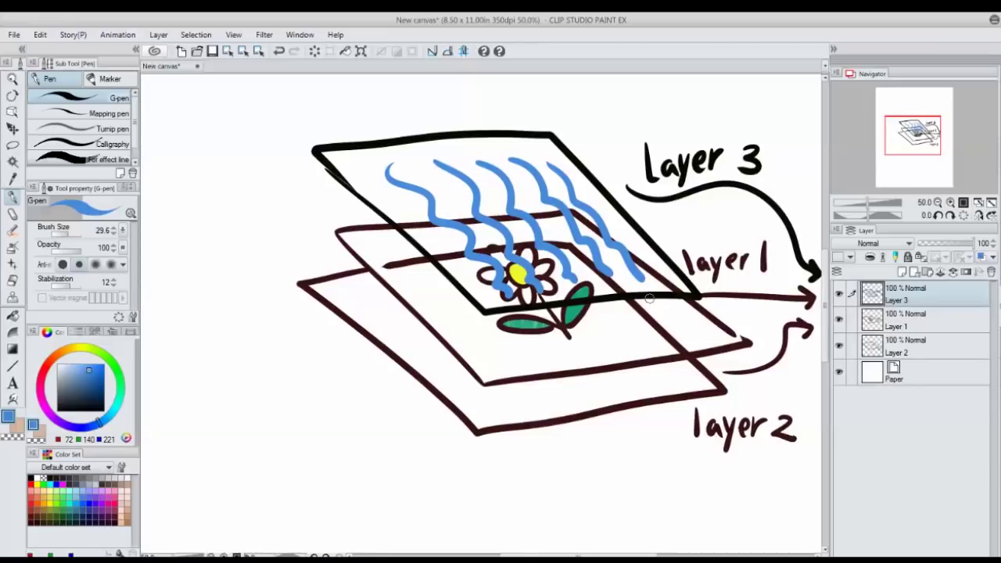
# - Erase all the blue wavy lines from the third sheet with the Hard eraser
pyautogui.click(16, 282)
pyautogui.moveTo(467, 186)
pyautogui.mouseDown()
pyautogui.moveTo(522, 228)
pyautogui.moveTo(477, 217)
pyautogui.moveTo(464, 227)
pyautogui.moveTo(501, 266)
pyautogui.moveTo(504, 289)
pyautogui.mouseUp()
pyautogui.moveTo(387, 168)
pyautogui.mouseDown()
pyautogui.moveTo(443, 196)
pyautogui.moveTo(480, 176)
pyautogui.moveTo(574, 208)
pyautogui.moveTo(492, 156)
pyautogui.moveTo(529, 196)
pyautogui.moveTo(521, 232)
pyautogui.moveTo(562, 278)
pyautogui.moveTo(512, 293)
pyautogui.moveTo(625, 277)
pyautogui.moveTo(603, 231)
pyautogui.moveTo(595, 267)
pyautogui.moveTo(576, 245)
pyautogui.mouseUp()
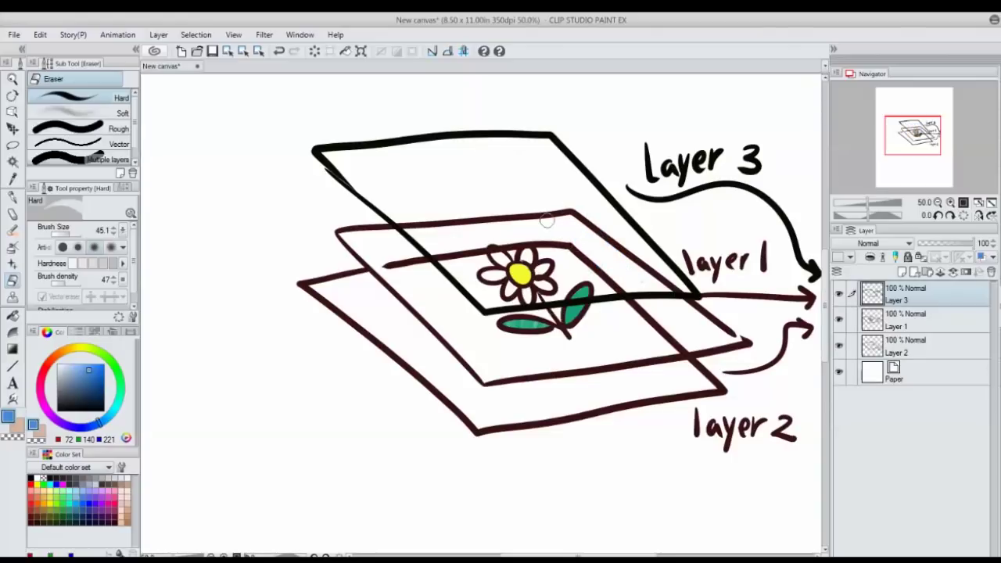
# - Delete Layer 3 and Layer 1 and clear the drawing on Layer 2
pyautogui.click(990, 271)
pyautogui.press('Return')
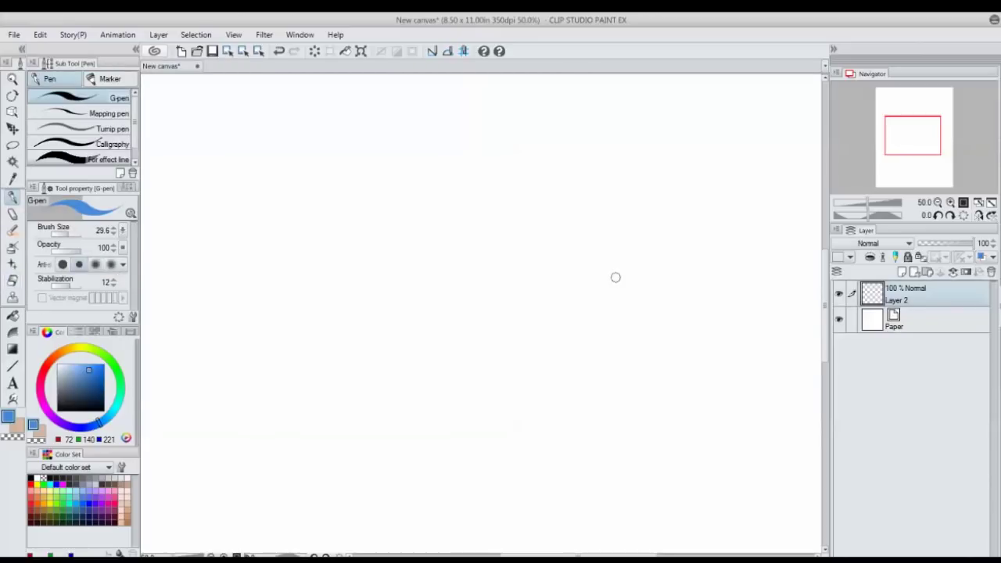
# - Handwrite a blue label with an arrow toward the Layer palette and clear the layer
pyautogui.moveTo(619, 267)
pyautogui.mouseDown()
pyautogui.moveTo(592, 306)
pyautogui.moveTo(634, 314)
pyautogui.mouseUp()
pyautogui.moveTo(655, 267); pyautogui.dragTo(655, 314)
pyautogui.moveTo(658, 296); pyautogui.dragTo(671, 313)
pyautogui.moveTo(682, 266)
pyautogui.mouseDown()
pyautogui.moveTo(683, 312)
pyautogui.moveTo(695, 285)
pyautogui.mouseUp()
pyautogui.moveTo(717, 288); pyautogui.dragTo(712, 309)
pyautogui.moveTo(726, 251); pyautogui.dragTo(725, 312)
pyautogui.moveTo(727, 293)
pyautogui.mouseDown()
pyautogui.moveTo(747, 311)
pyautogui.moveTo(764, 298)
pyautogui.moveTo(818, 297)
pyautogui.mouseUp()
pyautogui.moveTo(792, 283)
pyautogui.mouseDown()
pyautogui.moveTo(817, 297)
pyautogui.moveTo(803, 314)
pyautogui.mouseUp()
pyautogui.click(314, 51)
# - Draw a blue arrow toward the tool palette and handwrite "Penicl" above it
pyautogui.moveTo(538, 276)
pyautogui.mouseDown()
pyautogui.moveTo(165, 234)
pyautogui.moveTo(177, 257)
pyautogui.mouseUp()
pyautogui.moveTo(182, 230); pyautogui.dragTo(161, 238)
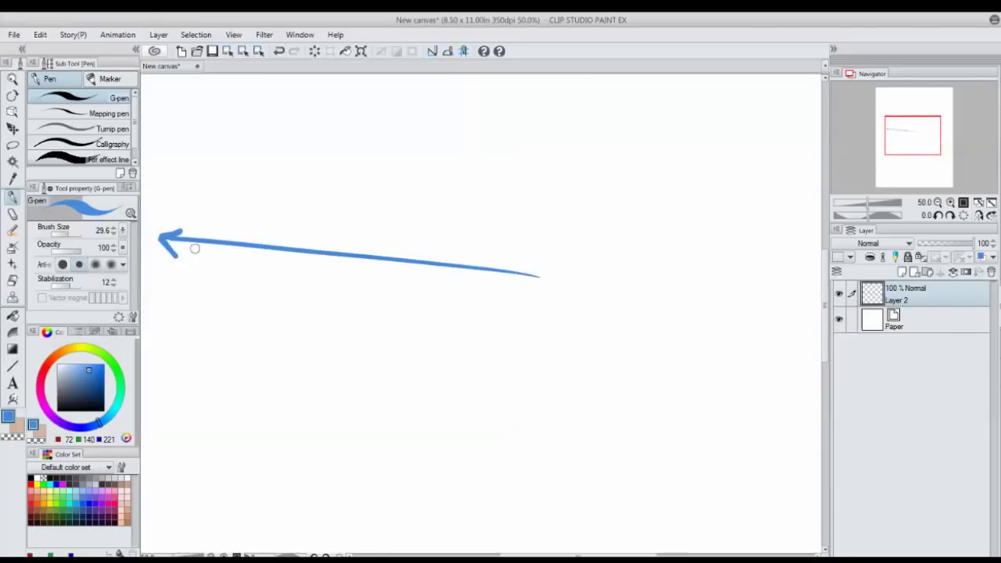
pyautogui.moveTo(254, 203)
pyautogui.mouseDown()
pyautogui.moveTo(250, 235)
pyautogui.moveTo(251, 227)
pyautogui.moveTo(292, 240)
pyautogui.mouseUp()
pyautogui.moveTo(300, 220)
pyautogui.mouseDown()
pyautogui.moveTo(301, 243)
pyautogui.moveTo(319, 243)
pyautogui.mouseUp()
pyautogui.moveTo(327, 227); pyautogui.dragTo(329, 243)
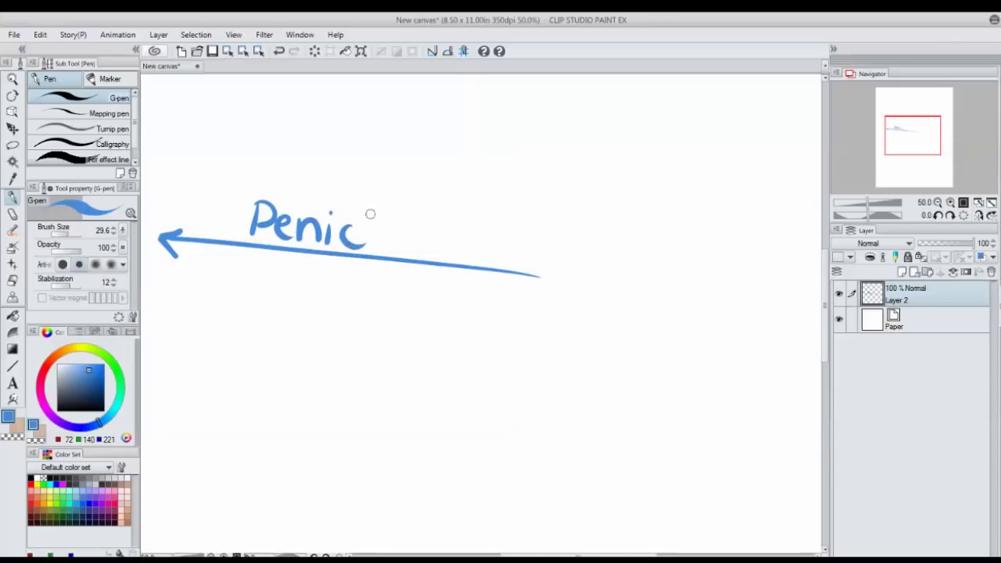
pyautogui.moveTo(374, 207); pyautogui.dragTo(395, 247)
# - Switch to the Rough pencil in the Pencil group
pyautogui.click(14, 215)
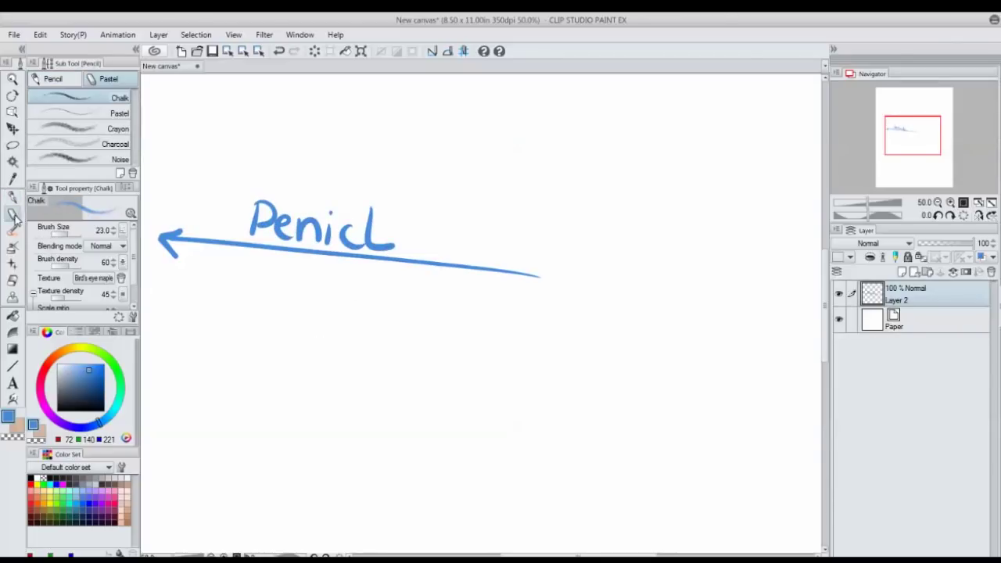
pyautogui.click(52, 79)
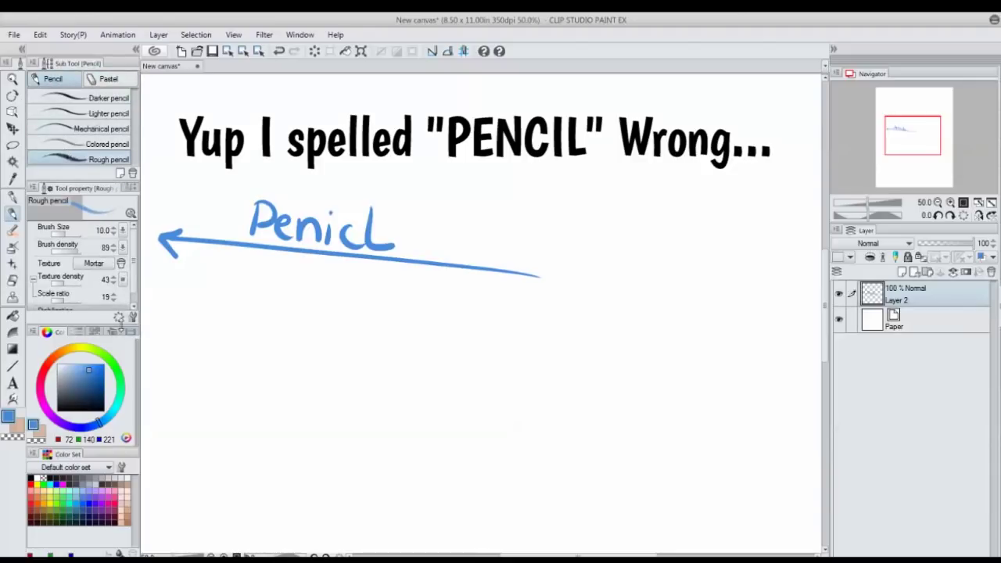
# - Pick a blue-gray colour (RGB 120, 127, 134) and sketch hatching and a rounded shape beneath the "Penicl" arrow
pyautogui.click(63, 386)
pyautogui.moveTo(228, 265)
pyautogui.mouseDown()
pyautogui.moveTo(321, 313)
pyautogui.moveTo(260, 303)
pyautogui.moveTo(278, 321)
pyautogui.moveTo(233, 324)
pyautogui.mouseUp()
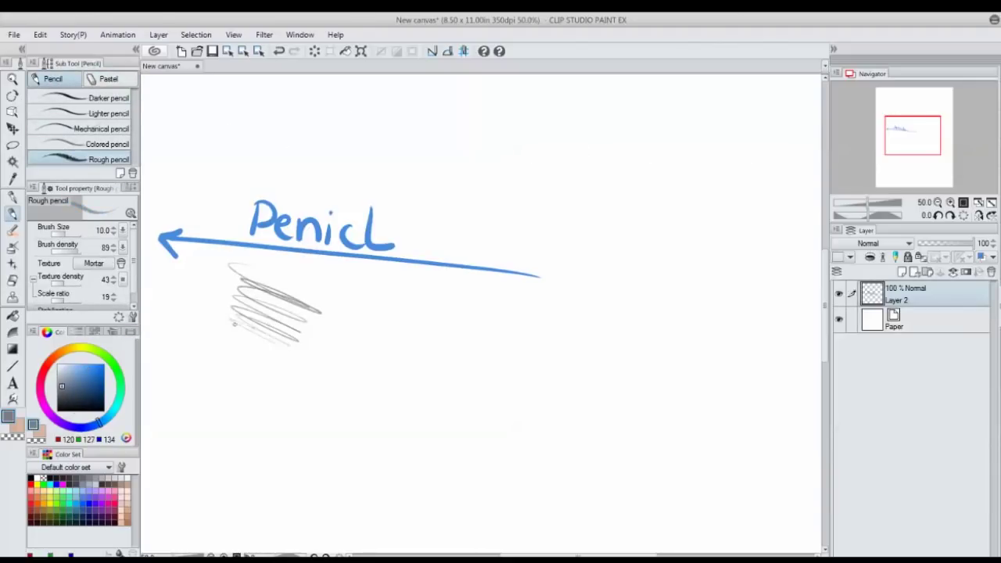
pyautogui.moveTo(274, 377)
pyautogui.mouseDown()
pyautogui.moveTo(234, 394)
pyautogui.moveTo(297, 414)
pyautogui.moveTo(226, 418)
pyautogui.moveTo(275, 428)
pyautogui.moveTo(234, 439)
pyautogui.moveTo(269, 443)
pyautogui.moveTo(267, 316)
pyautogui.moveTo(254, 342)
pyautogui.moveTo(253, 431)
pyautogui.mouseUp()
pyautogui.moveTo(249, 319); pyautogui.dragTo(258, 422)
# - Pick a dark gray colour (RGB 83, 83, 83) and hatch a dense dark patch beside the lighter pencil strokes
pyautogui.click(57, 394)
pyautogui.moveTo(329, 296)
pyautogui.mouseDown()
pyautogui.moveTo(327, 425)
pyautogui.moveTo(316, 436)
pyautogui.mouseUp()
pyautogui.moveTo(308, 283)
pyautogui.mouseDown()
pyautogui.moveTo(304, 442)
pyautogui.moveTo(346, 389)
pyautogui.mouseUp()
pyautogui.moveTo(299, 300); pyautogui.dragTo(341, 417)
pyautogui.moveTo(303, 335); pyautogui.dragTo(330, 455)
pyautogui.moveTo(324, 359); pyautogui.dragTo(316, 461)
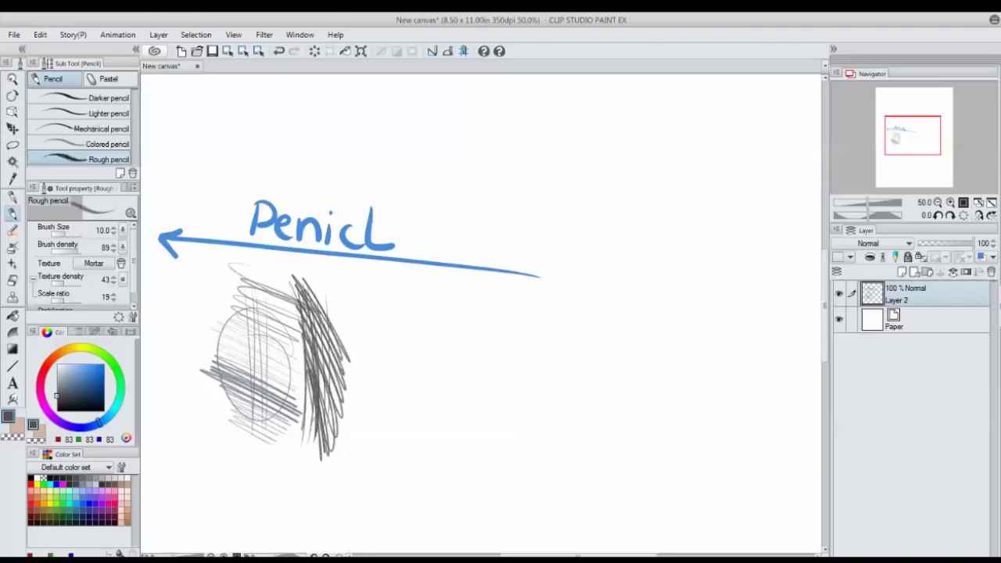
pyautogui.moveTo(321, 391); pyautogui.dragTo(314, 459)
# - Draw an arrow toward the pencil list and add sample strokes with the Darker, Lighter, Mechanical, Colored and Rough pencils
pyautogui.moveTo(242, 213)
pyautogui.mouseDown()
pyautogui.moveTo(145, 160)
pyautogui.moveTo(152, 153)
pyautogui.mouseUp()
pyautogui.click(102, 98)
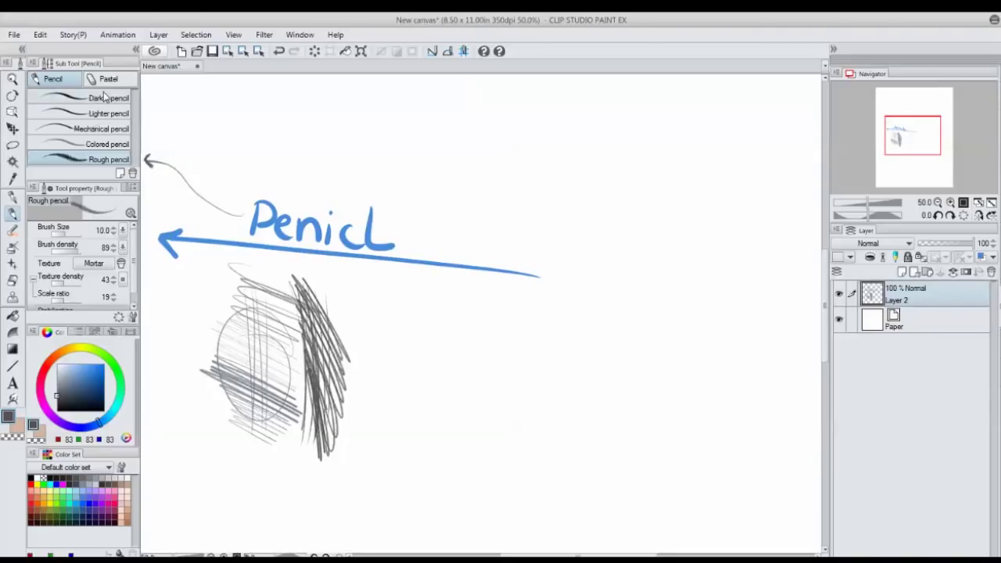
pyautogui.moveTo(150, 99); pyautogui.dragTo(194, 125)
pyautogui.click(103, 115)
pyautogui.moveTo(150, 116)
pyautogui.mouseDown()
pyautogui.moveTo(196, 133)
pyautogui.moveTo(205, 169)
pyautogui.mouseUp()
pyautogui.click(98, 128)
pyautogui.click(102, 144)
pyautogui.moveTo(155, 148)
pyautogui.mouseDown()
pyautogui.moveTo(204, 175)
pyautogui.moveTo(206, 208)
pyautogui.mouseUp()
pyautogui.click(105, 160)
pyautogui.moveTo(151, 192)
pyautogui.mouseDown()
pyautogui.moveTo(206, 216)
pyautogui.moveTo(197, 216)
pyautogui.mouseUp()
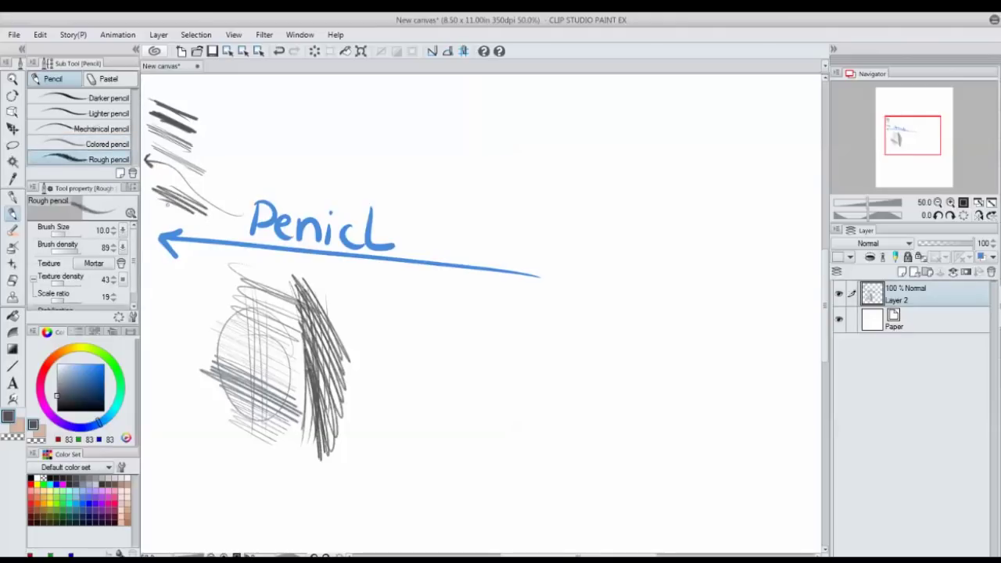
# - Draw faint strokes in light gray (RGB 210, 210, 210) beside the dark hatching, and clear Layer 2
pyautogui.click(57, 372)
pyautogui.moveTo(348, 285)
pyautogui.mouseDown()
pyautogui.moveTo(406, 352)
pyautogui.moveTo(402, 391)
pyautogui.mouseUp()
pyautogui.moveTo(360, 352); pyautogui.dragTo(400, 451)
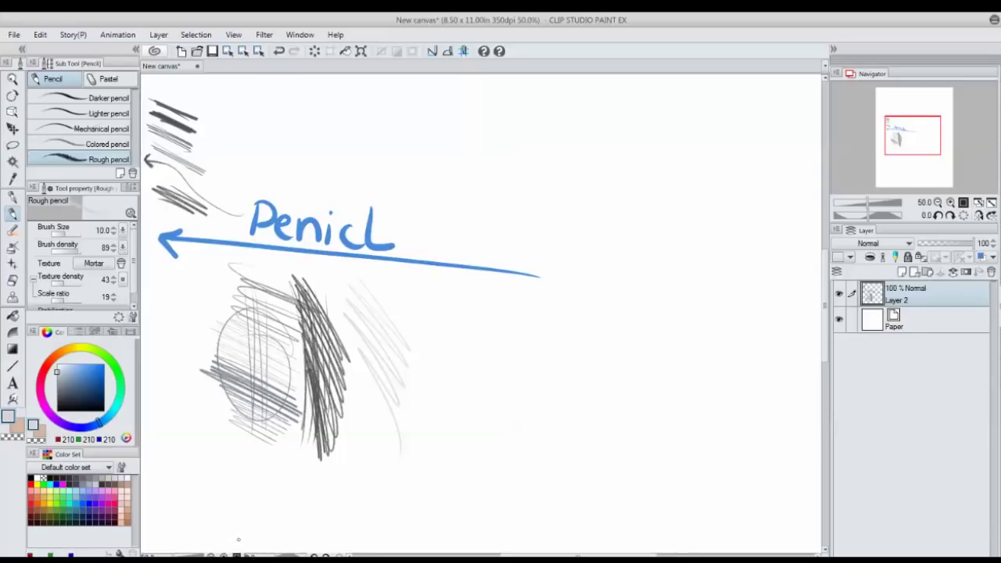
pyautogui.click(315, 53)
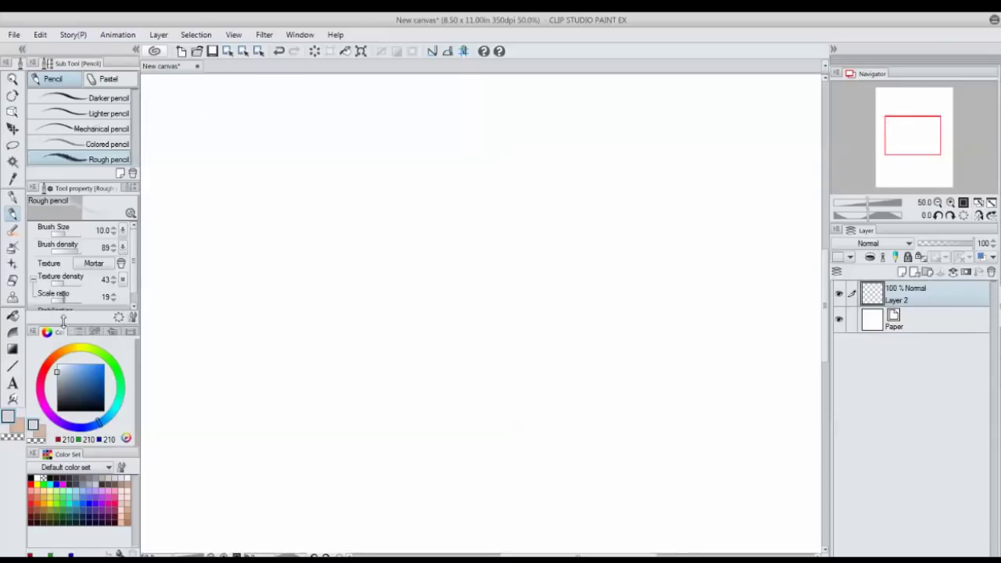
# - Handwrite "Pencil" in dark gray (RGB 65, 65, 65) with the Rough pencil on the cleared layer
pyautogui.click(56, 402)
pyautogui.moveTo(192, 167)
pyautogui.mouseDown()
pyautogui.moveTo(195, 224)
pyautogui.moveTo(197, 205)
pyautogui.mouseUp()
pyautogui.moveTo(210, 210); pyautogui.dragTo(265, 221)
pyautogui.moveTo(278, 200); pyautogui.dragTo(277, 219)
pyautogui.moveTo(292, 172); pyautogui.dragTo(307, 223)
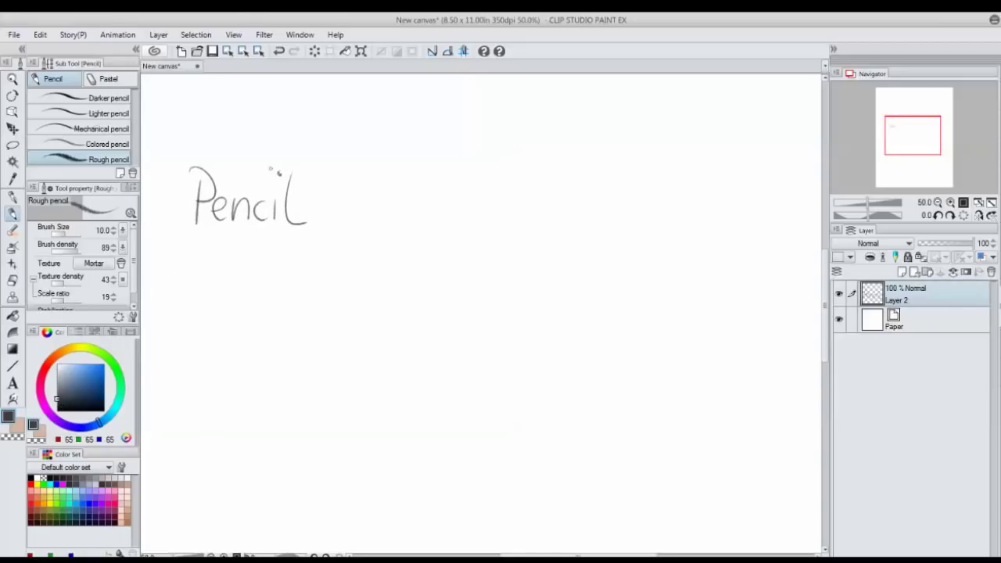
# - Sketch a looping line, vertical lines and diagonal hatching beneath the "Pencil" heading
pyautogui.moveTo(224, 277)
pyautogui.mouseDown()
pyautogui.moveTo(301, 313)
pyautogui.moveTo(212, 380)
pyautogui.moveTo(250, 439)
pyautogui.mouseUp()
pyautogui.moveTo(301, 320); pyautogui.dragTo(308, 429)
pyautogui.moveTo(313, 297); pyautogui.dragTo(317, 453)
pyautogui.moveTo(327, 307); pyautogui.dragTo(322, 469)
pyautogui.moveTo(207, 367); pyautogui.dragTo(316, 449)
pyautogui.moveTo(202, 383)
pyautogui.mouseDown()
pyautogui.moveTo(305, 448)
pyautogui.moveTo(286, 457)
pyautogui.mouseUp()
pyautogui.moveTo(196, 407)
pyautogui.mouseDown()
pyautogui.moveTo(282, 459)
pyautogui.moveTo(265, 469)
pyautogui.mouseUp()
pyautogui.moveTo(191, 426)
pyautogui.mouseDown()
pyautogui.moveTo(247, 458)
pyautogui.moveTo(198, 449)
pyautogui.moveTo(251, 479)
pyautogui.mouseUp()
pyautogui.moveTo(195, 458); pyautogui.dragTo(247, 488)
pyautogui.moveTo(193, 474); pyautogui.dragTo(227, 497)
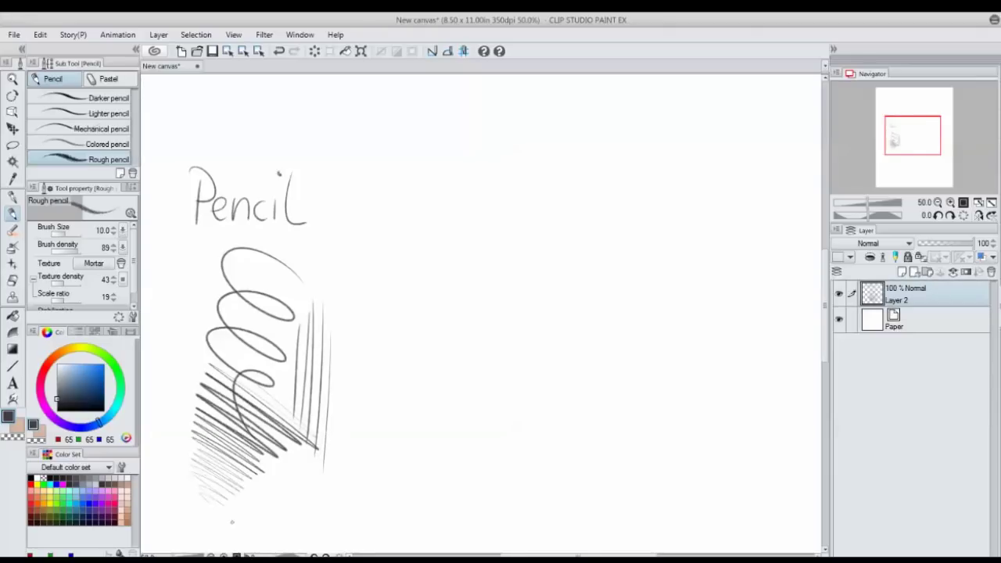
# - Switch to the G-pen and handwrite "Pen" beside the "Pencil" heading
pyautogui.click(14, 196)
pyautogui.moveTo(372, 164)
pyautogui.mouseDown()
pyautogui.moveTo(381, 226)
pyautogui.moveTo(377, 197)
pyautogui.mouseUp()
pyautogui.moveTo(391, 205)
pyautogui.mouseDown()
pyautogui.moveTo(424, 192)
pyautogui.moveTo(413, 225)
pyautogui.mouseUp()
pyautogui.moveTo(417, 195)
pyautogui.mouseDown()
pyautogui.moveTo(426, 189)
pyautogui.moveTo(436, 227)
pyautogui.mouseUp()
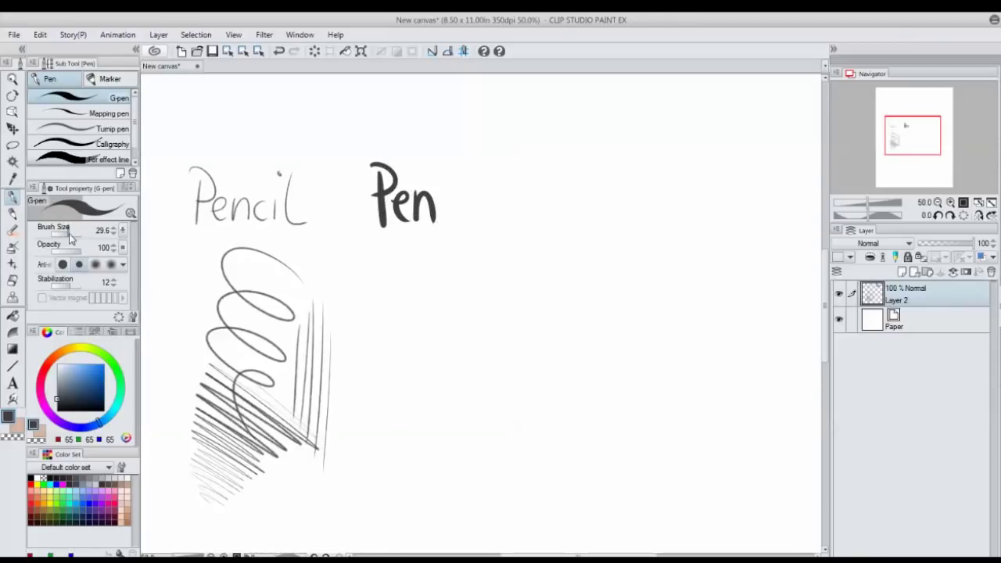
# - Reduce the G-pen brush size to 15.7 and draw loops, vertical lines and dense hatching beneath "Pen"
pyautogui.moveTo(69, 234); pyautogui.dragTo(67, 234)
pyautogui.moveTo(375, 289)
pyautogui.mouseDown()
pyautogui.moveTo(407, 344)
pyautogui.moveTo(389, 422)
pyautogui.mouseUp()
pyautogui.moveTo(438, 278)
pyautogui.mouseDown()
pyautogui.moveTo(437, 434)
pyautogui.moveTo(461, 466)
pyautogui.mouseUp()
pyautogui.moveTo(471, 284)
pyautogui.mouseDown()
pyautogui.moveTo(432, 430)
pyautogui.moveTo(387, 404)
pyautogui.mouseUp()
pyautogui.moveTo(458, 479)
pyautogui.mouseDown()
pyautogui.moveTo(383, 422)
pyautogui.moveTo(381, 493)
pyautogui.moveTo(405, 505)
pyautogui.mouseUp()
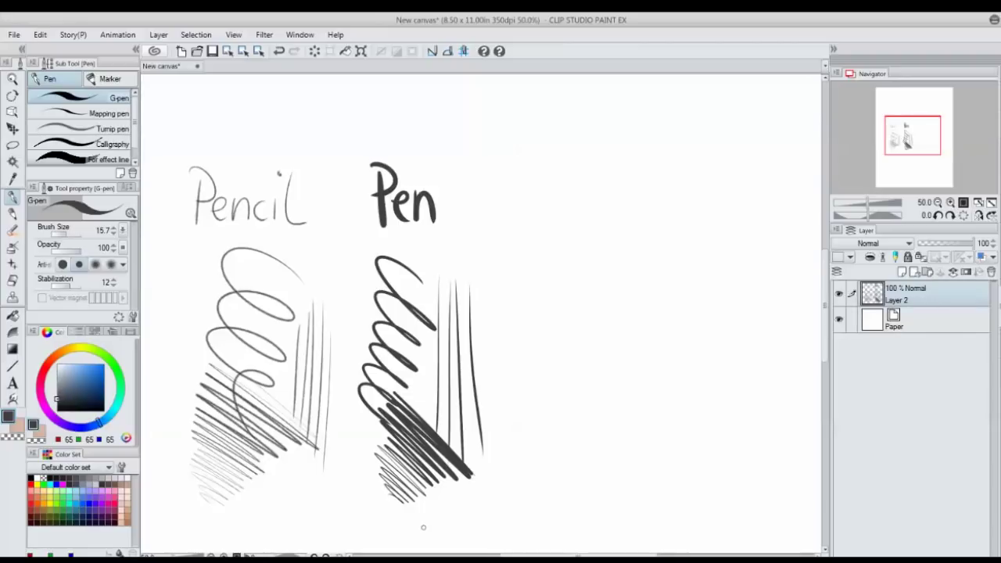
# - Switch to the Milli pen marker and handwrite "Marker" beside "Pen"
pyautogui.click(101, 78)
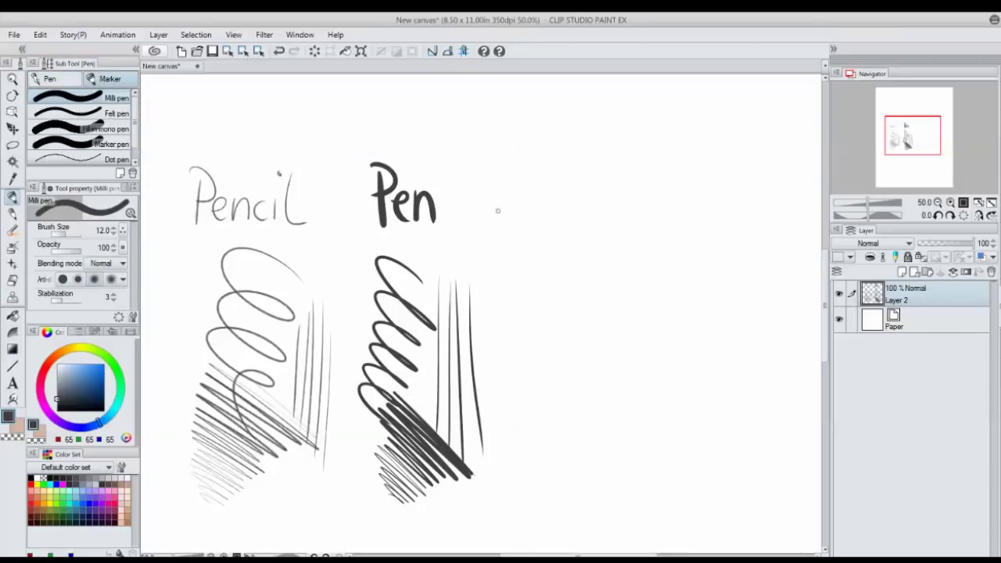
pyautogui.moveTo(491, 216)
pyautogui.mouseDown()
pyautogui.moveTo(506, 205)
pyautogui.moveTo(538, 212)
pyautogui.moveTo(553, 186)
pyautogui.moveTo(555, 215)
pyautogui.mouseUp()
pyautogui.moveTo(573, 174)
pyautogui.mouseDown()
pyautogui.moveTo(558, 192)
pyautogui.moveTo(569, 216)
pyautogui.mouseUp()
pyautogui.moveTo(571, 197)
pyautogui.mouseDown()
pyautogui.moveTo(580, 208)
pyautogui.moveTo(602, 186)
pyautogui.mouseUp()
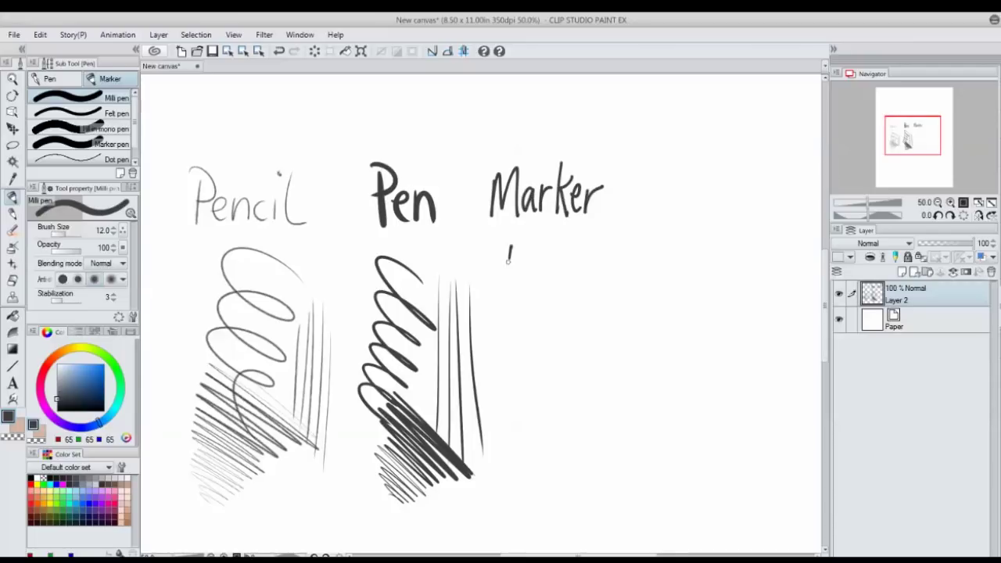
# - Draw vertical lines, a looping line and crossed hatching beneath "Marker" with the Milli pen
pyautogui.moveTo(510, 244); pyautogui.dragTo(500, 386)
pyautogui.moveTo(522, 238)
pyautogui.mouseDown()
pyautogui.moveTo(507, 391)
pyautogui.moveTo(520, 412)
pyautogui.mouseUp()
pyautogui.moveTo(587, 251)
pyautogui.mouseDown()
pyautogui.moveTo(543, 364)
pyautogui.moveTo(536, 449)
pyautogui.mouseUp()
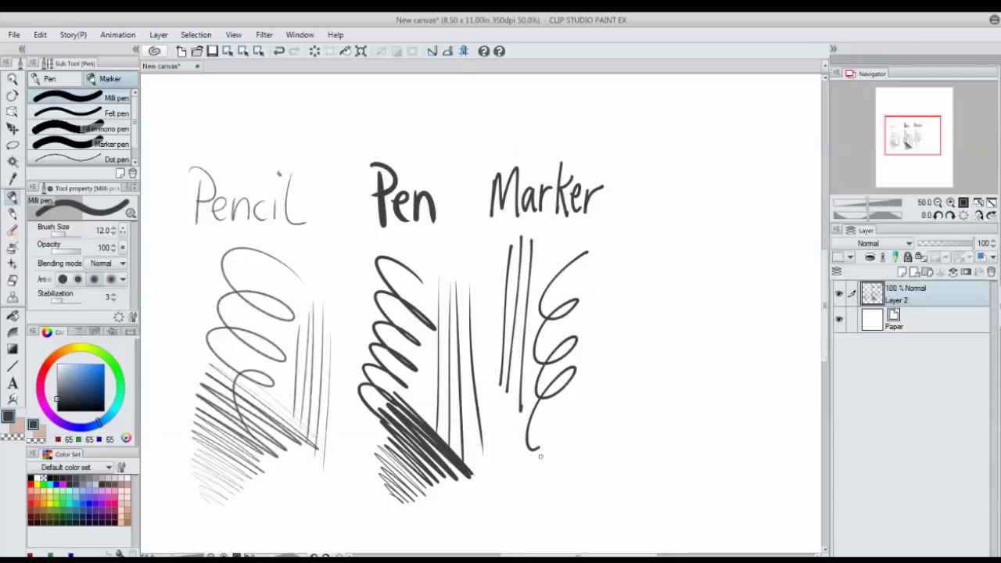
pyautogui.moveTo(583, 370)
pyautogui.mouseDown()
pyautogui.moveTo(540, 457)
pyautogui.moveTo(546, 433)
pyautogui.moveTo(541, 454)
pyautogui.moveTo(581, 414)
pyautogui.moveTo(548, 473)
pyautogui.moveTo(541, 504)
pyautogui.mouseUp()
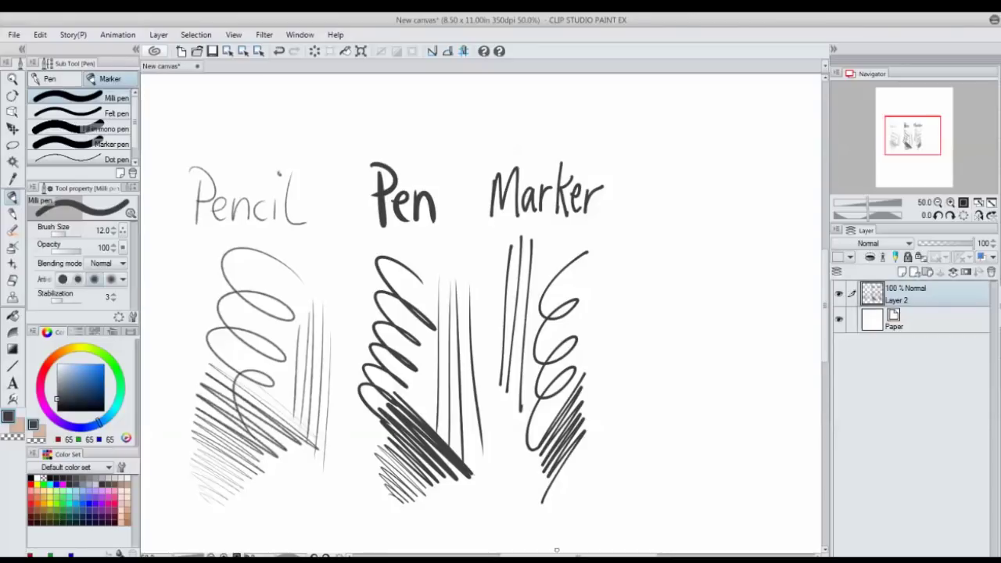
pyautogui.moveTo(571, 472)
pyautogui.mouseDown()
pyautogui.moveTo(518, 456)
pyautogui.moveTo(544, 508)
pyautogui.moveTo(526, 500)
pyautogui.moveTo(527, 525)
pyautogui.mouseUp()
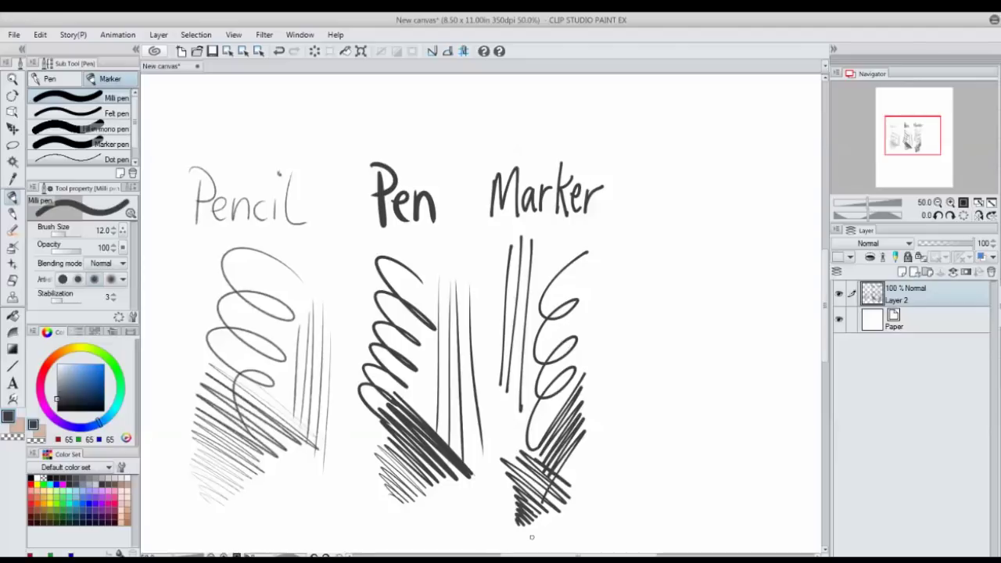
# - Switch to the Chalk brush in the Pastel group and handwrite "Pastel" beside "Marker"
pyautogui.click(16, 214)
pyautogui.click(95, 82)
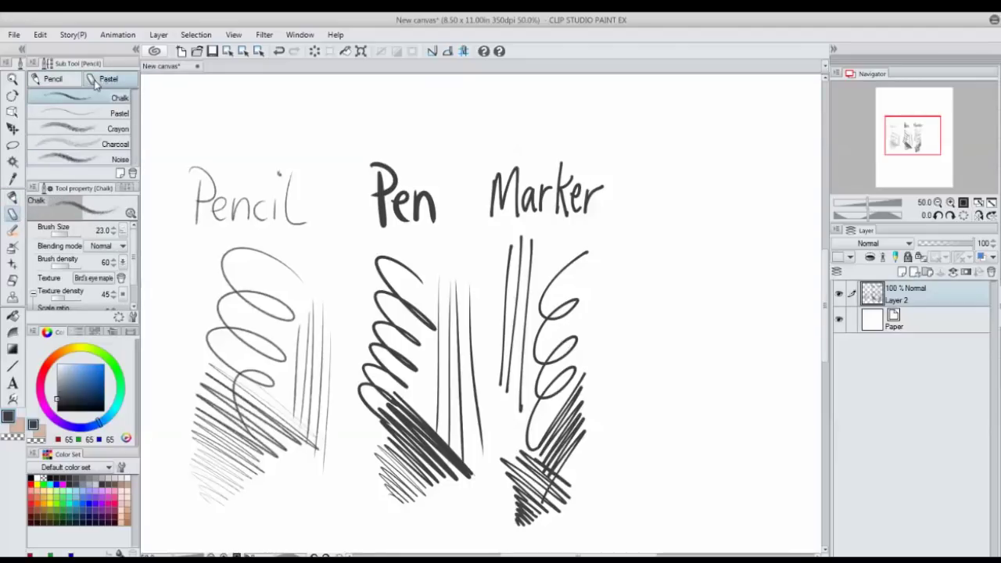
pyautogui.moveTo(634, 161)
pyautogui.mouseDown()
pyautogui.moveTo(632, 214)
pyautogui.moveTo(636, 191)
pyautogui.moveTo(672, 211)
pyautogui.mouseUp()
pyautogui.moveTo(695, 180); pyautogui.dragTo(682, 213)
pyautogui.moveTo(709, 161)
pyautogui.mouseDown()
pyautogui.moveTo(708, 210)
pyautogui.moveTo(724, 179)
pyautogui.mouseUp()
pyautogui.moveTo(718, 197); pyautogui.dragTo(737, 209)
pyautogui.moveTo(747, 165); pyautogui.dragTo(743, 209)
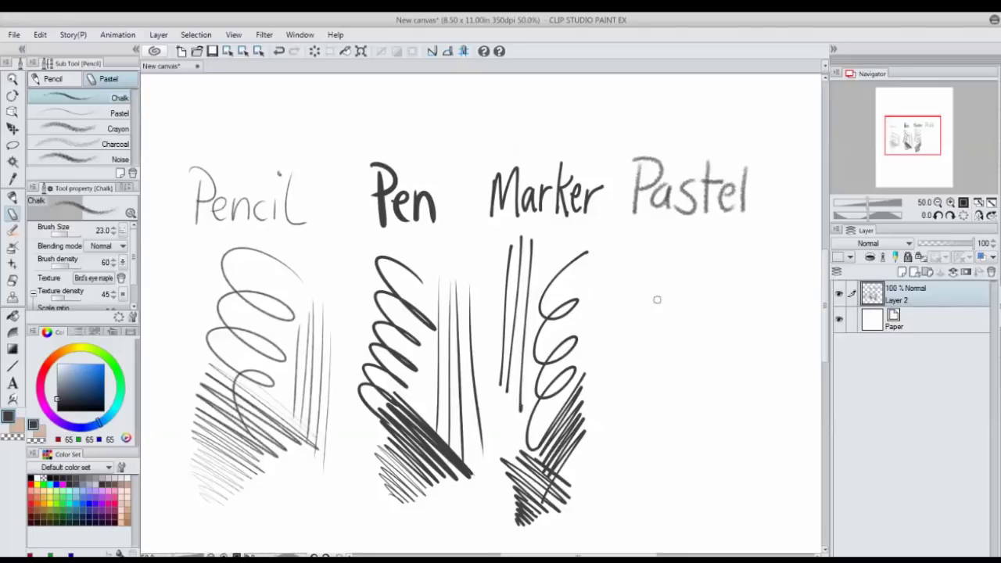
# - Draw a looping line, diagonal hatching and a few long vertical strokes beneath "Pastel" with the Chalk brush
pyautogui.moveTo(680, 229); pyautogui.dragTo(631, 444)
pyautogui.moveTo(686, 280); pyautogui.dragTo(758, 381)
pyautogui.moveTo(688, 300); pyautogui.dragTo(764, 414)
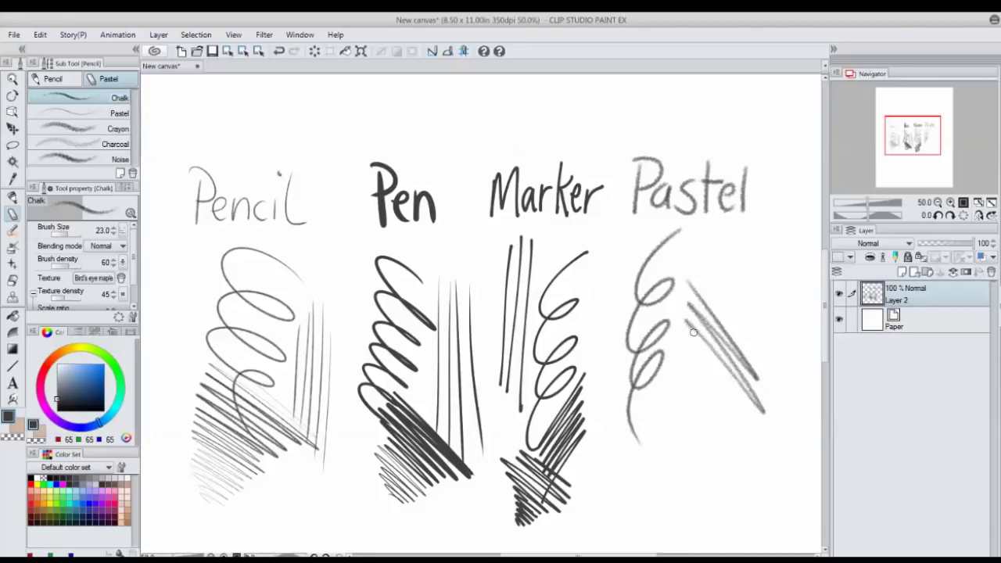
pyautogui.moveTo(680, 328); pyautogui.dragTo(750, 422)
pyautogui.moveTo(676, 344); pyautogui.dragTo(743, 442)
pyautogui.moveTo(689, 403)
pyautogui.mouseDown()
pyautogui.moveTo(731, 453)
pyautogui.moveTo(712, 477)
pyautogui.mouseUp()
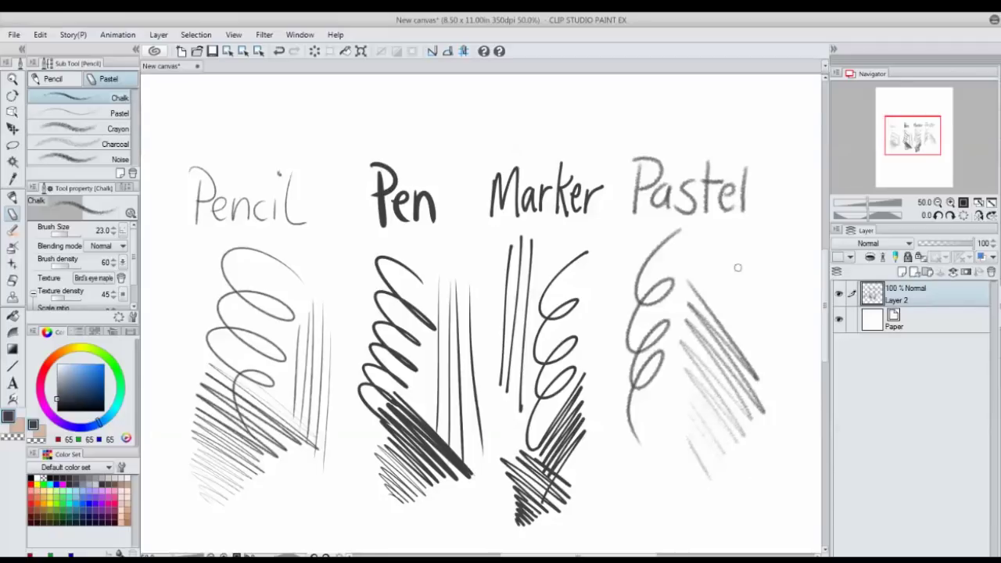
pyautogui.moveTo(732, 252); pyautogui.dragTo(744, 375)
pyautogui.moveTo(737, 252)
pyautogui.mouseDown()
pyautogui.moveTo(753, 405)
pyautogui.moveTo(757, 387)
pyautogui.mouseUp()
pyautogui.moveTo(765, 261); pyautogui.dragTo(755, 400)
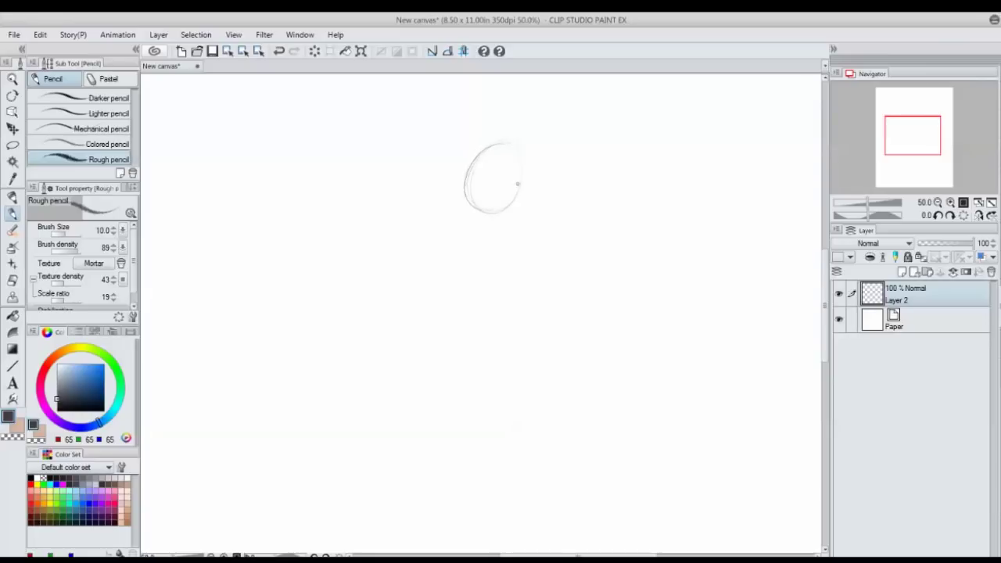
# - Sketch the figure's shoulder line and curved back below the head oval with the Rough pencil
pyautogui.moveTo(523, 279)
pyautogui.mouseDown()
pyautogui.moveTo(420, 195)
pyautogui.moveTo(367, 305)
pyautogui.mouseUp()
pyautogui.moveTo(425, 187); pyautogui.dragTo(355, 321)
pyautogui.moveTo(452, 219); pyautogui.dragTo(355, 328)
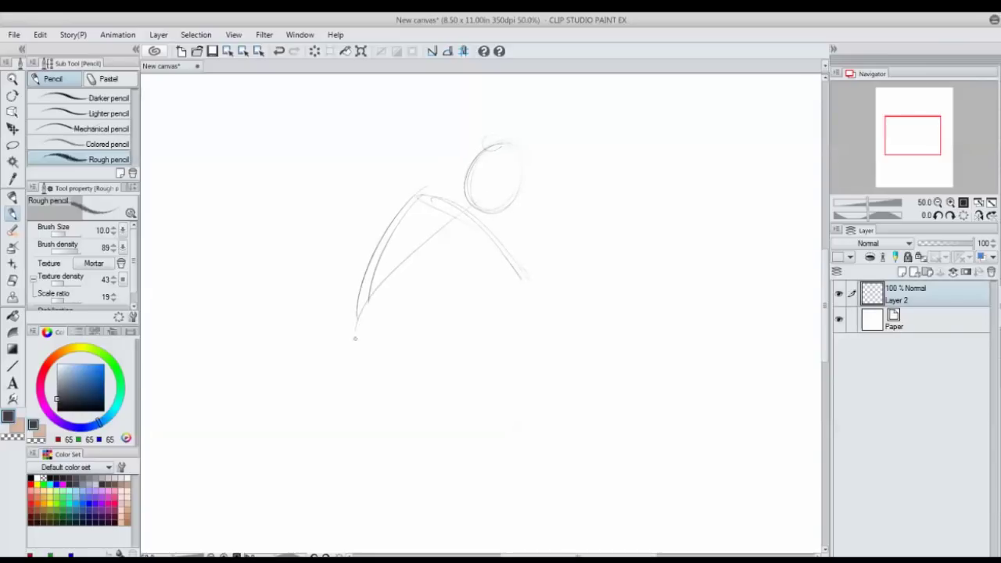
pyautogui.moveTo(474, 202); pyautogui.dragTo(345, 351)
pyautogui.moveTo(416, 250); pyautogui.dragTo(351, 311)
pyautogui.moveTo(469, 227); pyautogui.dragTo(411, 167)
pyautogui.moveTo(447, 204)
pyautogui.mouseDown()
pyautogui.moveTo(410, 169)
pyautogui.moveTo(361, 226)
pyautogui.mouseUp()
pyautogui.moveTo(420, 180)
pyautogui.mouseDown()
pyautogui.moveTo(362, 222)
pyautogui.moveTo(347, 361)
pyautogui.mouseUp()
# - Sketch the shoulder joint circle, neck and chest line, and refine the outline of the head and jaw
pyautogui.moveTo(521, 299); pyautogui.dragTo(507, 257)
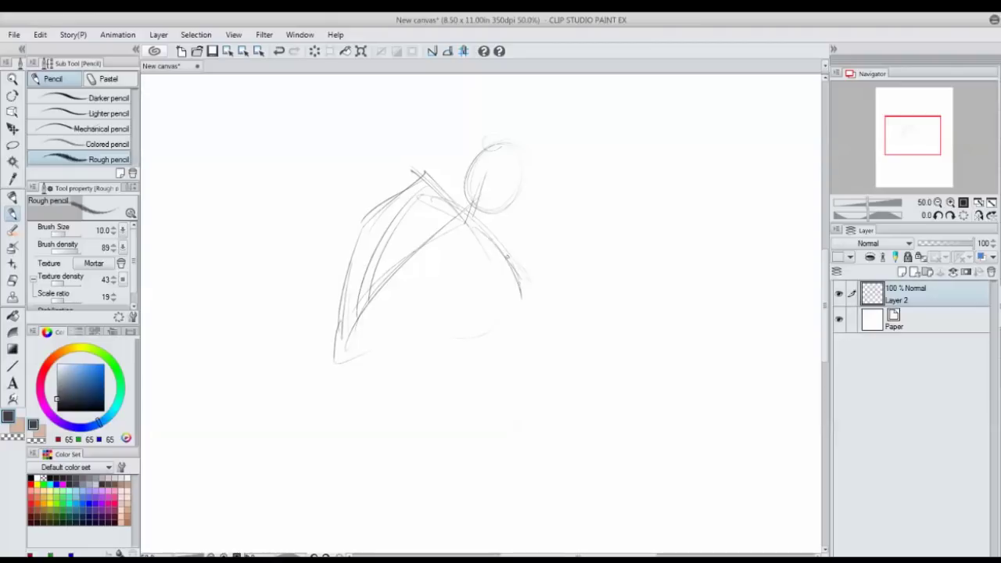
pyautogui.moveTo(461, 317); pyautogui.dragTo(450, 273)
pyautogui.moveTo(459, 190)
pyautogui.mouseDown()
pyautogui.moveTo(500, 270)
pyautogui.moveTo(430, 186)
pyautogui.mouseUp()
pyautogui.moveTo(419, 177); pyautogui.dragTo(472, 187)
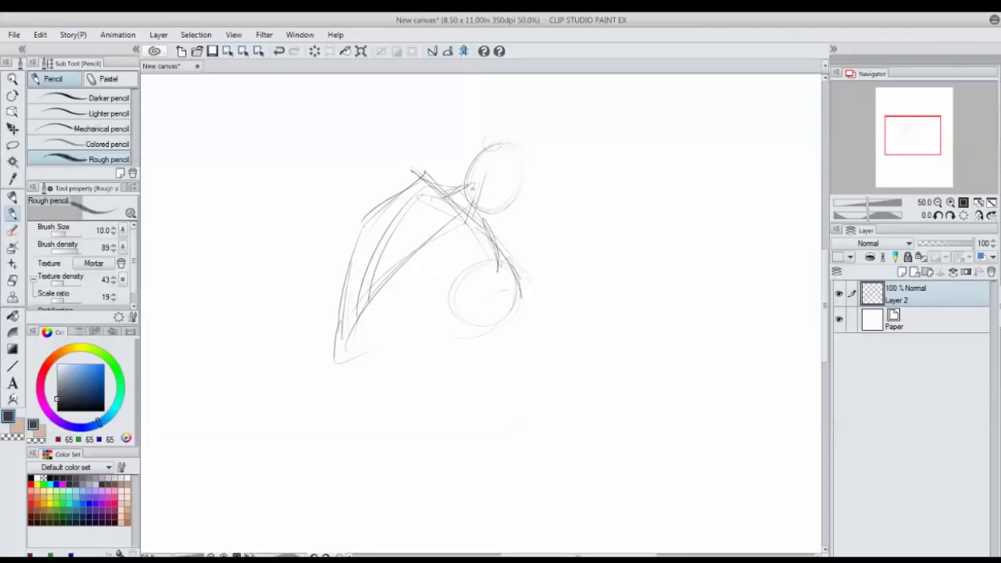
pyautogui.moveTo(483, 147); pyautogui.dragTo(514, 233)
pyautogui.moveTo(466, 297); pyautogui.dragTo(511, 283)
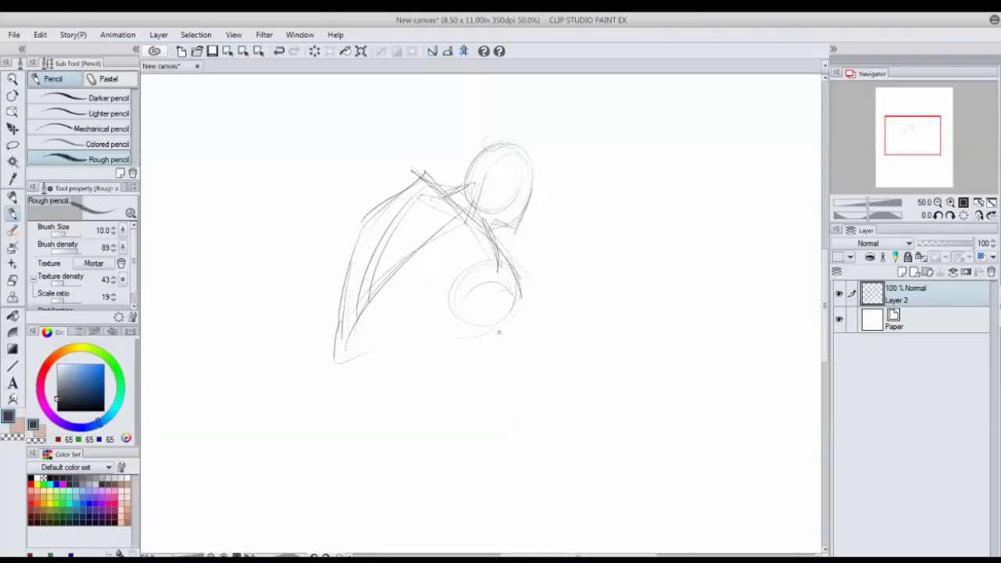
# - Sketch the lower edge of the ribcage, reinforce the back and start the waist lines
pyautogui.moveTo(466, 321); pyautogui.dragTo(369, 331)
pyautogui.moveTo(482, 317); pyautogui.dragTo(361, 329)
pyautogui.moveTo(429, 239); pyautogui.dragTo(364, 329)
pyautogui.moveTo(439, 219); pyautogui.dragTo(357, 329)
pyautogui.moveTo(423, 182)
pyautogui.mouseDown()
pyautogui.moveTo(356, 243)
pyautogui.moveTo(341, 331)
pyautogui.moveTo(315, 386)
pyautogui.mouseUp()
pyautogui.moveTo(422, 331); pyautogui.dragTo(398, 375)
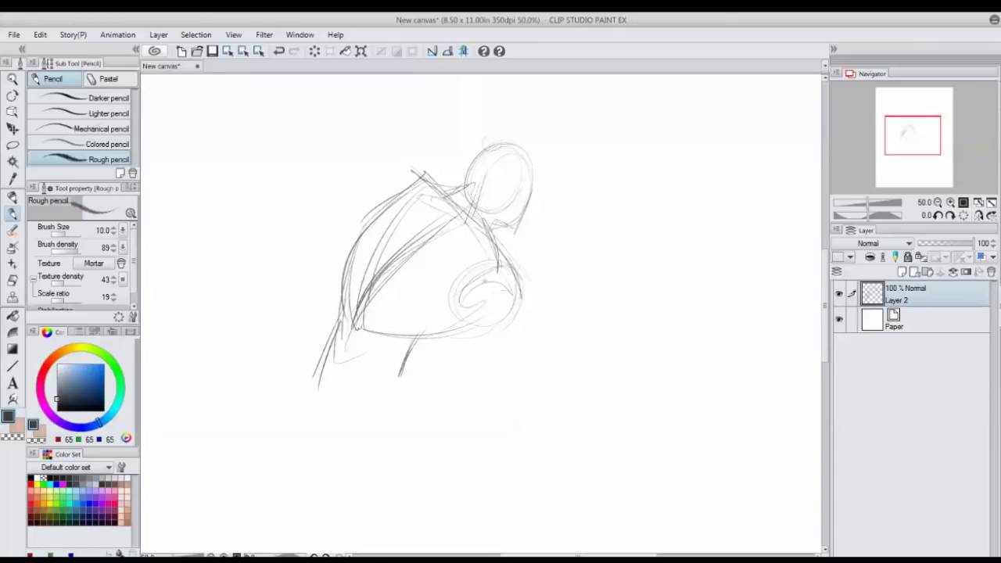
# - Sketch the upper arm with its bone guide and elbow joint, and darken the outer shoulder contour
pyautogui.moveTo(498, 315); pyautogui.dragTo(516, 367)
pyautogui.moveTo(501, 266)
pyautogui.mouseDown()
pyautogui.moveTo(470, 310)
pyautogui.moveTo(491, 414)
pyautogui.mouseUp()
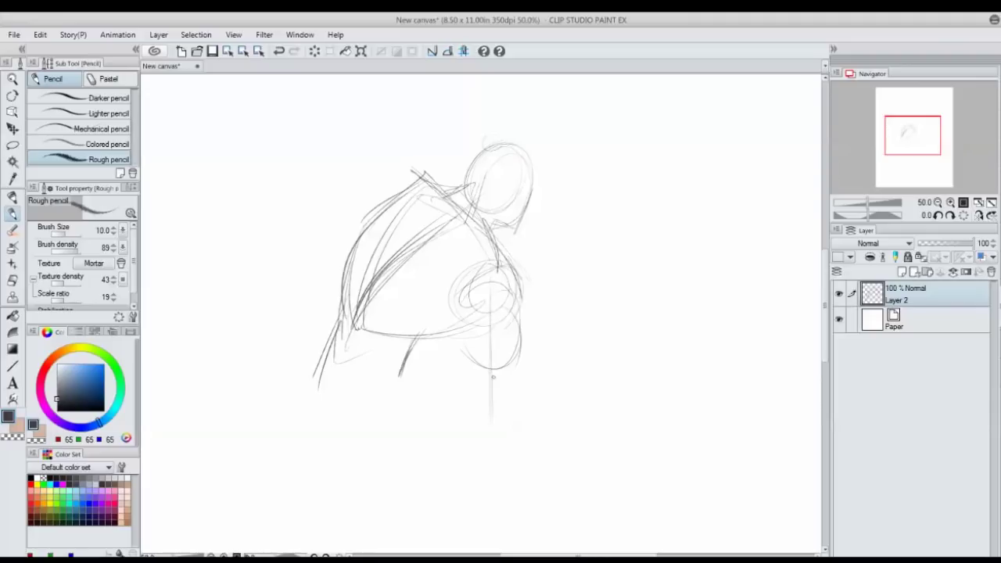
pyautogui.moveTo(483, 286); pyautogui.dragTo(484, 391)
pyautogui.moveTo(493, 288); pyautogui.dragTo(489, 409)
pyautogui.moveTo(489, 409); pyautogui.dragTo(515, 509)
pyautogui.moveTo(519, 336); pyautogui.dragTo(507, 404)
pyautogui.moveTo(517, 333); pyautogui.dragTo(508, 414)
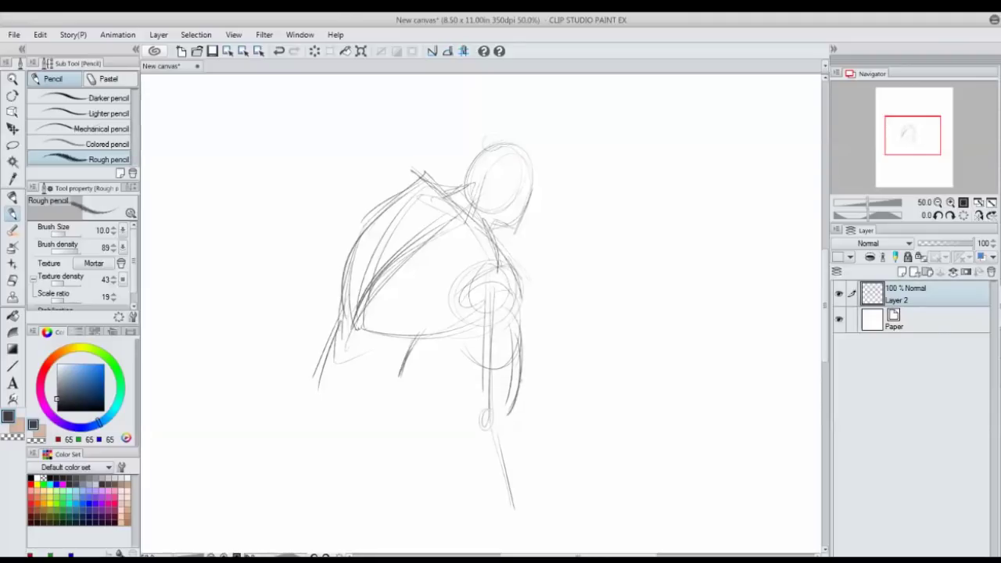
pyautogui.moveTo(519, 278); pyautogui.dragTo(513, 328)
pyautogui.moveTo(500, 244); pyautogui.dragTo(519, 332)
pyautogui.moveTo(493, 235); pyautogui.dragTo(525, 294)
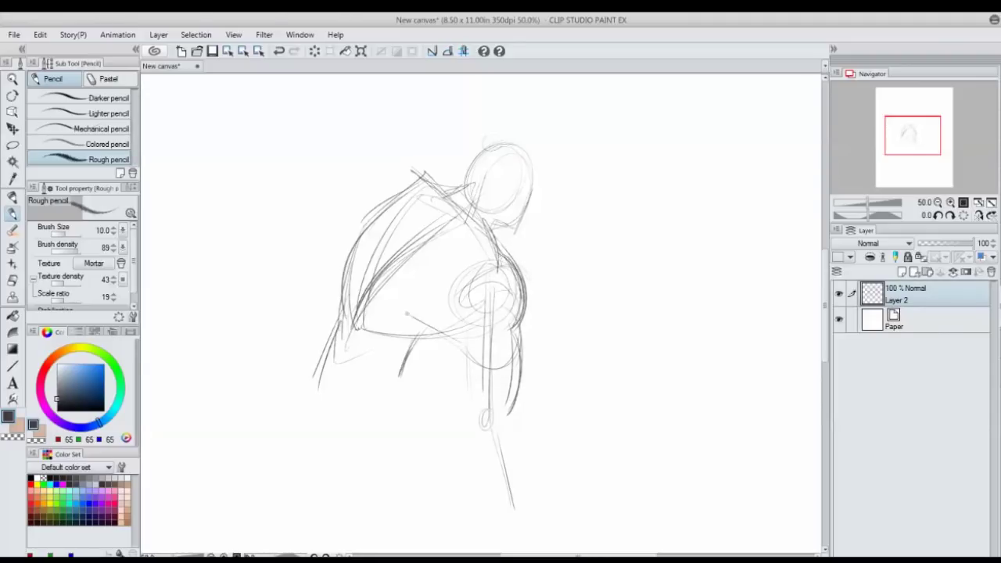
# - Sketch the lower chest line, the inner arm contour, the forearm and the hand resting on the ground
pyautogui.moveTo(397, 306); pyautogui.dragTo(466, 347)
pyautogui.moveTo(466, 341); pyautogui.dragTo(473, 421)
pyautogui.moveTo(472, 320); pyautogui.dragTo(473, 414)
pyautogui.moveTo(428, 451); pyautogui.dragTo(398, 337)
pyautogui.moveTo(479, 314); pyautogui.dragTo(500, 390)
pyautogui.moveTo(498, 334); pyautogui.dragTo(497, 395)
pyautogui.moveTo(498, 361); pyautogui.dragTo(492, 427)
pyautogui.moveTo(444, 305); pyautogui.dragTo(472, 414)
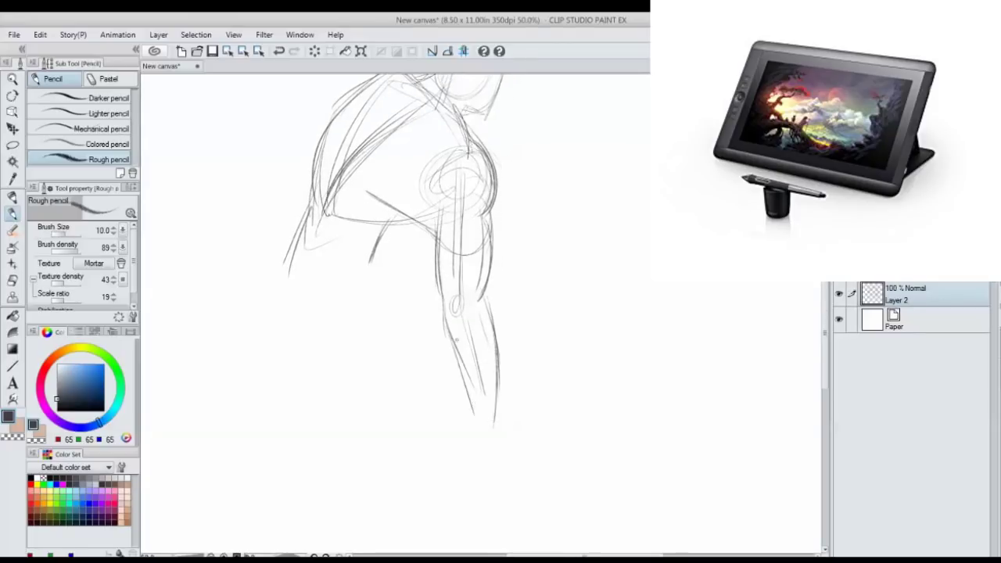
pyautogui.moveTo(454, 338); pyautogui.dragTo(474, 400)
pyautogui.moveTo(497, 393)
pyautogui.mouseDown()
pyautogui.moveTo(491, 447)
pyautogui.moveTo(474, 451)
pyautogui.mouseUp()
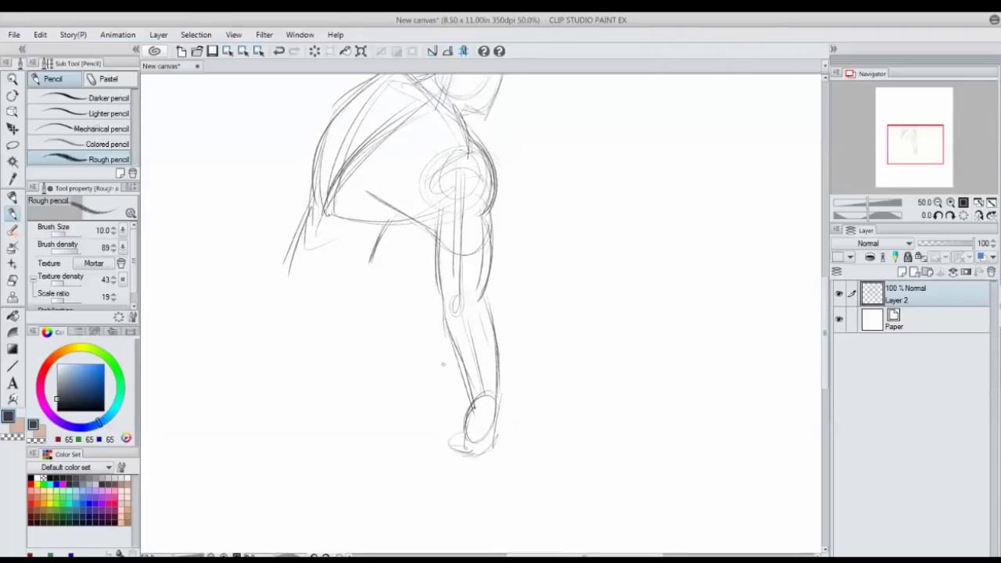
# - Sketch the hip curve, the front of the kneeling thigh and the knee circle
pyautogui.moveTo(366, 294); pyautogui.dragTo(367, 422)
pyautogui.moveTo(361, 270); pyautogui.dragTo(372, 442)
pyautogui.moveTo(379, 317); pyautogui.dragTo(380, 348)
pyautogui.moveTo(284, 314); pyautogui.dragTo(348, 266)
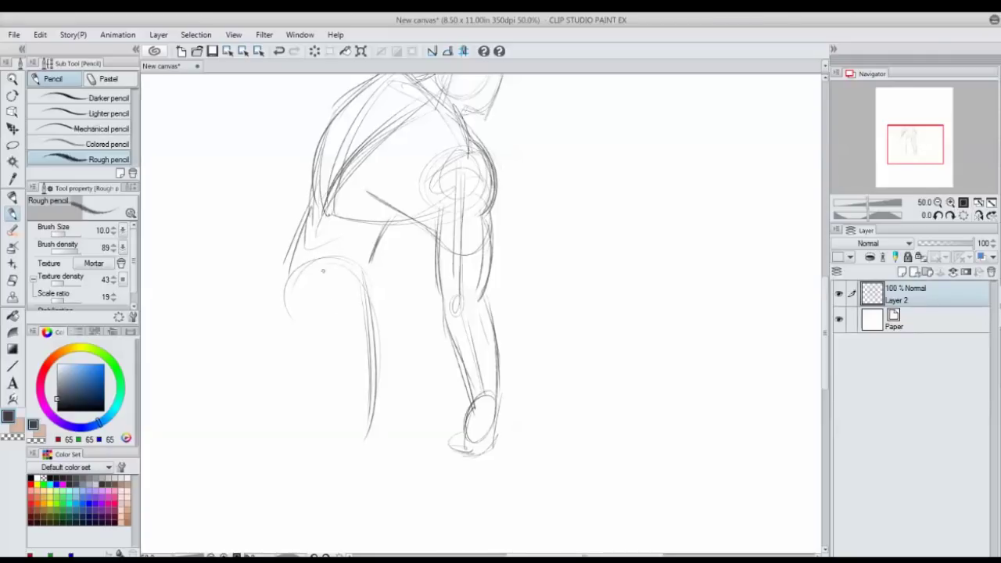
pyautogui.moveTo(290, 248); pyautogui.dragTo(303, 330)
pyautogui.moveTo(368, 287); pyautogui.dragTo(370, 444)
pyautogui.moveTo(368, 322); pyautogui.dragTo(370, 461)
pyautogui.moveTo(358, 434)
pyautogui.mouseDown()
pyautogui.moveTo(323, 469)
pyautogui.moveTo(350, 458)
pyautogui.mouseUp()
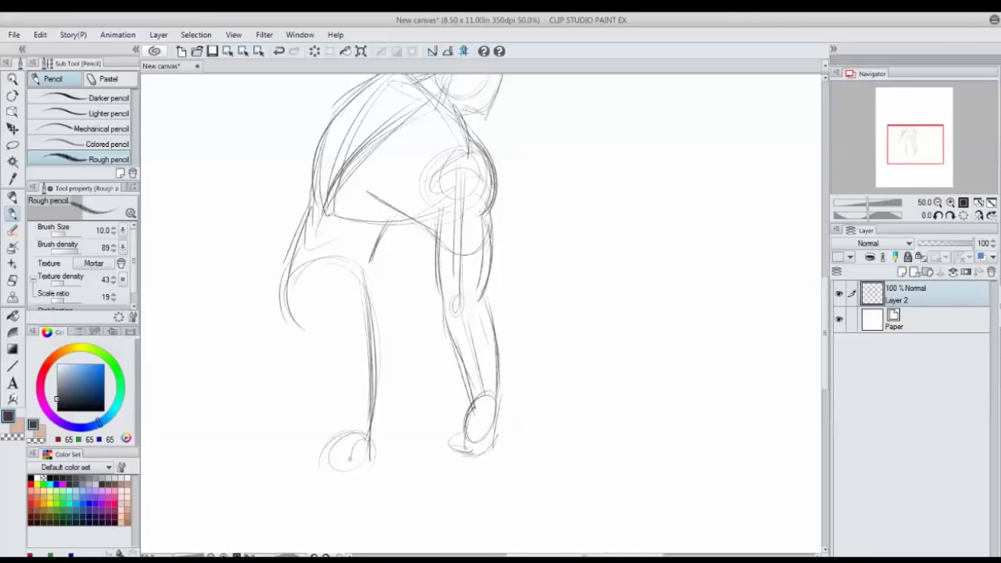
# - Sketch the back of the kneeling thigh, the lower leg along the ground and the foot behind the figure
pyautogui.moveTo(295, 330); pyautogui.dragTo(307, 426)
pyautogui.moveTo(296, 330); pyautogui.dragTo(305, 432)
pyautogui.moveTo(293, 410); pyautogui.dragTo(465, 445)
pyautogui.moveTo(478, 463)
pyautogui.mouseDown()
pyautogui.moveTo(415, 434)
pyautogui.moveTo(347, 459)
pyautogui.mouseUp()
pyautogui.moveTo(414, 466); pyautogui.dragTo(333, 472)
pyautogui.moveTo(523, 501); pyautogui.dragTo(317, 504)
pyautogui.moveTo(350, 456)
pyautogui.mouseDown()
pyautogui.moveTo(328, 468)
pyautogui.moveTo(339, 467)
pyautogui.mouseUp()
pyautogui.moveTo(327, 444); pyautogui.dragTo(256, 507)
pyautogui.moveTo(286, 488)
pyautogui.mouseDown()
pyautogui.moveTo(235, 505)
pyautogui.moveTo(329, 508)
pyautogui.mouseUp()
pyautogui.moveTo(279, 501); pyautogui.dragTo(244, 512)
pyautogui.moveTo(322, 458)
pyautogui.mouseDown()
pyautogui.moveTo(253, 511)
pyautogui.moveTo(375, 462)
pyautogui.mouseUp()
pyautogui.moveTo(476, 453); pyautogui.dragTo(490, 473)
pyautogui.moveTo(547, 468); pyautogui.dragTo(444, 508)
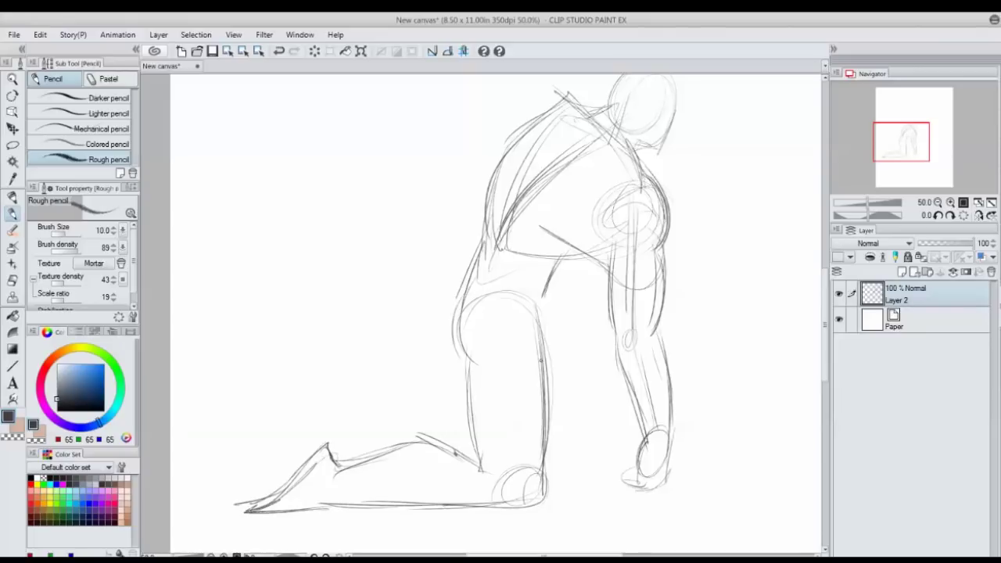
# - Sketch the second leg bent forward behind the arm, with its thigh, knee, shin and foot
pyautogui.moveTo(485, 356); pyautogui.dragTo(378, 346)
pyautogui.moveTo(442, 274)
pyautogui.mouseDown()
pyautogui.moveTo(494, 264)
pyautogui.moveTo(439, 262)
pyautogui.moveTo(498, 247)
pyautogui.moveTo(434, 270)
pyautogui.mouseUp()
pyautogui.moveTo(440, 274); pyautogui.dragTo(430, 340)
pyautogui.moveTo(427, 336)
pyautogui.mouseDown()
pyautogui.moveTo(483, 316)
pyautogui.moveTo(463, 402)
pyautogui.mouseUp()
pyautogui.moveTo(516, 306); pyautogui.dragTo(464, 402)
pyautogui.moveTo(490, 355); pyautogui.dragTo(467, 396)
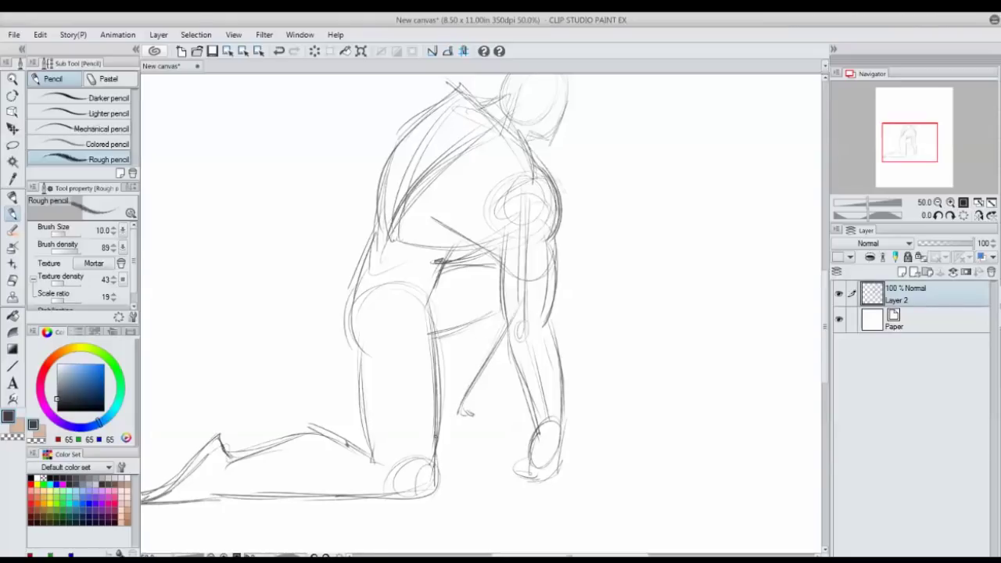
pyautogui.moveTo(464, 434); pyautogui.dragTo(435, 438)
pyautogui.moveTo(444, 355); pyautogui.dragTo(436, 394)
pyautogui.moveTo(448, 335); pyautogui.dragTo(441, 369)
pyautogui.moveTo(469, 407); pyautogui.dragTo(488, 436)
# - Sketch the far upper arm extending back from the shoulder of the kneeling figure
pyautogui.moveTo(358, 329); pyautogui.dragTo(373, 439)
pyautogui.moveTo(483, 208); pyautogui.dragTo(385, 202)
pyautogui.moveTo(456, 193); pyautogui.dragTo(390, 218)
pyautogui.moveTo(484, 210); pyautogui.dragTo(422, 224)
pyautogui.moveTo(377, 187); pyautogui.dragTo(469, 196)
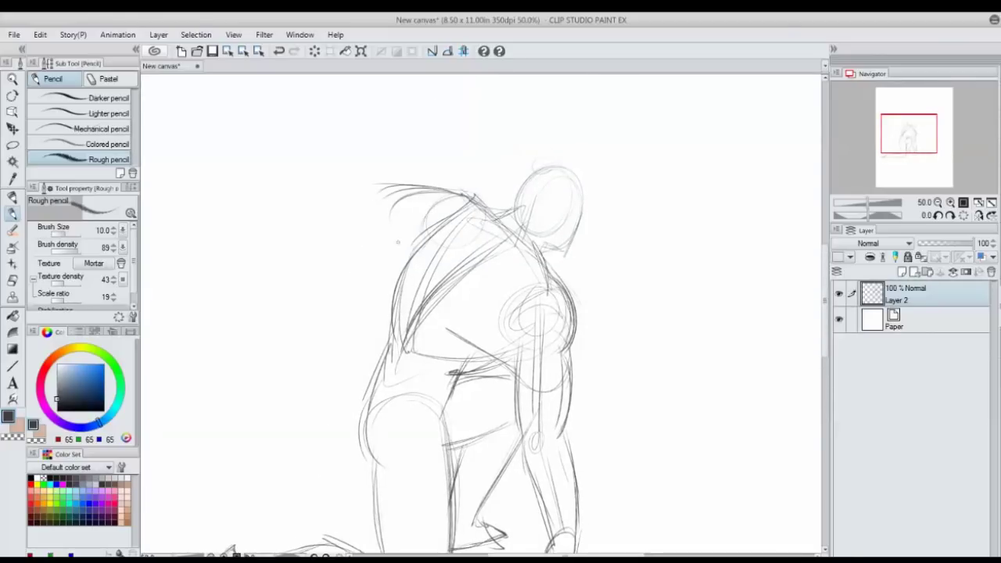
# - Sketch the far arm's elbow, forearm and fist, and reinforce the head outline
pyautogui.moveTo(376, 219)
pyautogui.mouseDown()
pyautogui.moveTo(407, 239)
pyautogui.moveTo(405, 191)
pyautogui.moveTo(367, 194)
pyautogui.mouseUp()
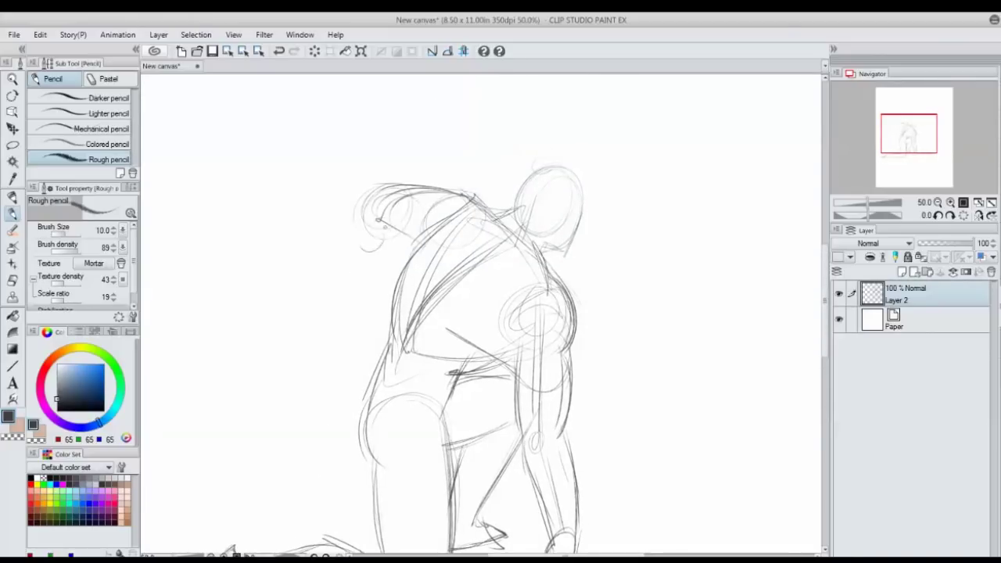
pyautogui.moveTo(382, 235); pyautogui.dragTo(354, 227)
pyautogui.moveTo(399, 234)
pyautogui.mouseDown()
pyautogui.moveTo(360, 199)
pyautogui.moveTo(359, 252)
pyautogui.moveTo(351, 233)
pyautogui.mouseUp()
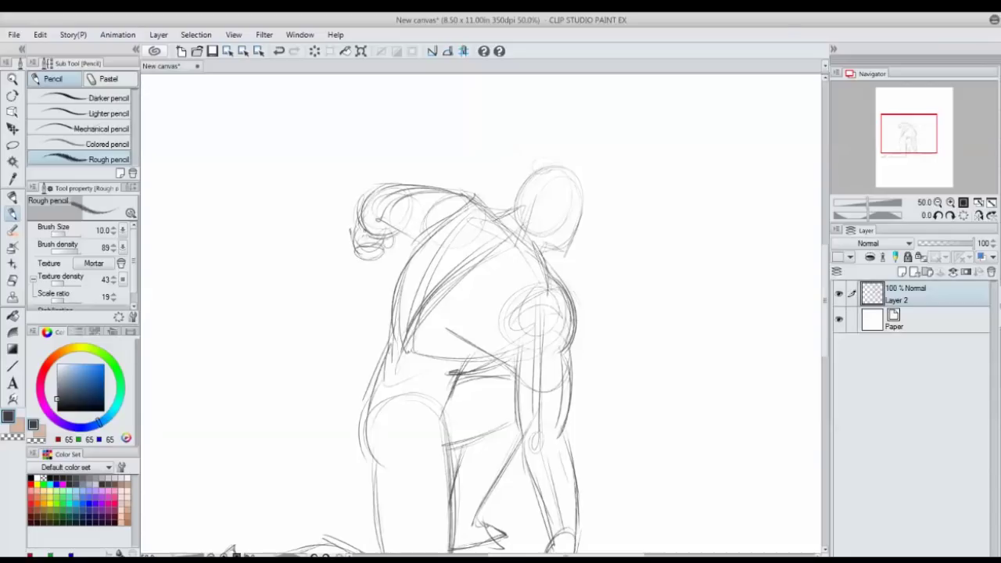
pyautogui.moveTo(524, 180)
pyautogui.mouseDown()
pyautogui.moveTo(571, 166)
pyautogui.moveTo(566, 251)
pyautogui.moveTo(579, 239)
pyautogui.mouseUp()
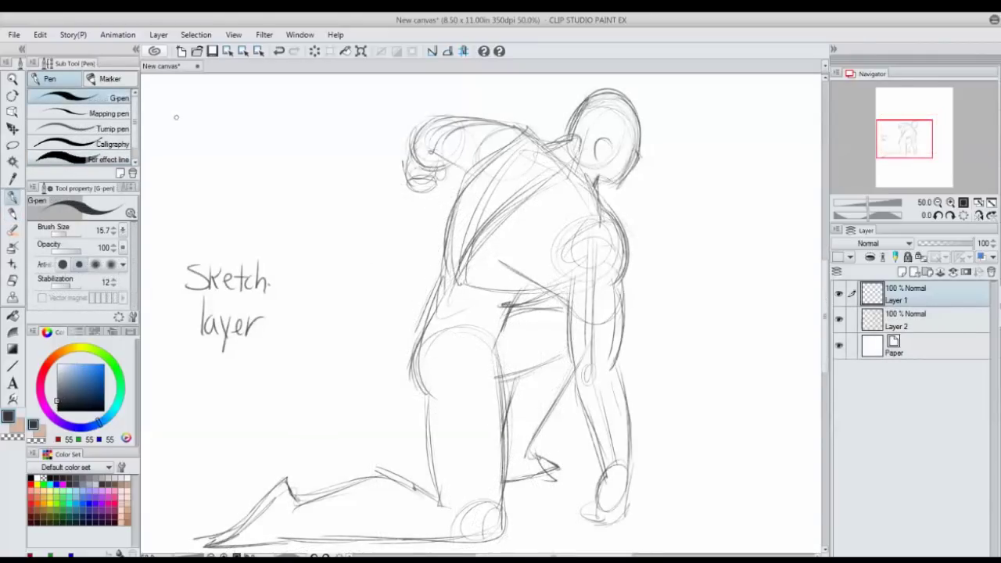
# - Write "Ink layer" on Layer 1 with the G-pen, above and beside the sketched figure
pyautogui.moveTo(158, 95)
pyautogui.mouseDown()
pyautogui.moveTo(158, 133)
pyautogui.moveTo(172, 111)
pyautogui.moveTo(175, 133)
pyautogui.mouseUp()
pyautogui.moveTo(181, 96)
pyautogui.mouseDown()
pyautogui.moveTo(182, 134)
pyautogui.moveTo(205, 136)
pyautogui.mouseUp()
pyautogui.moveTo(220, 114)
pyautogui.mouseDown()
pyautogui.moveTo(211, 133)
pyautogui.moveTo(222, 135)
pyautogui.mouseUp()
pyautogui.moveTo(225, 111); pyautogui.dragTo(225, 149)
pyautogui.moveTo(235, 123)
pyautogui.mouseDown()
pyautogui.moveTo(241, 130)
pyautogui.moveTo(255, 111)
pyautogui.mouseUp()
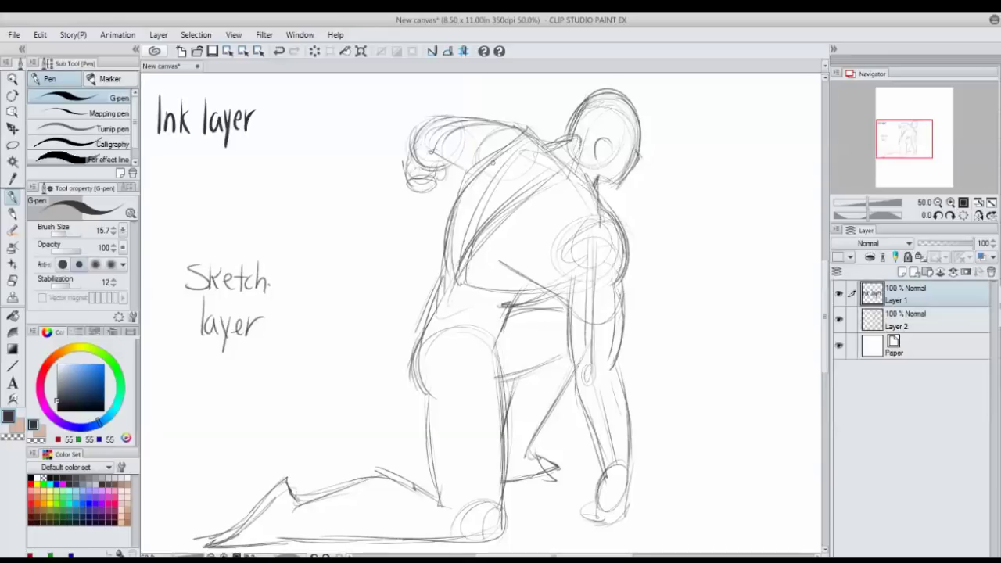
# - Ink the upper back contour and the near arm from shoulder to fist over the sketch on Layer 1
pyautogui.moveTo(487, 155)
pyautogui.mouseDown()
pyautogui.moveTo(458, 192)
pyautogui.moveTo(440, 269)
pyautogui.mouseUp()
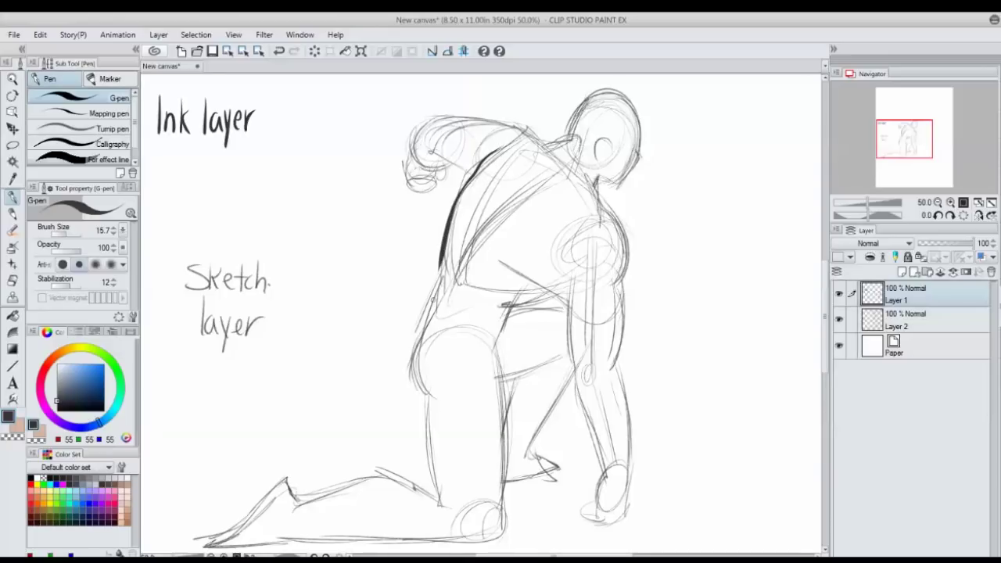
pyautogui.moveTo(596, 198)
pyautogui.mouseDown()
pyautogui.moveTo(614, 283)
pyautogui.moveTo(611, 372)
pyautogui.mouseUp()
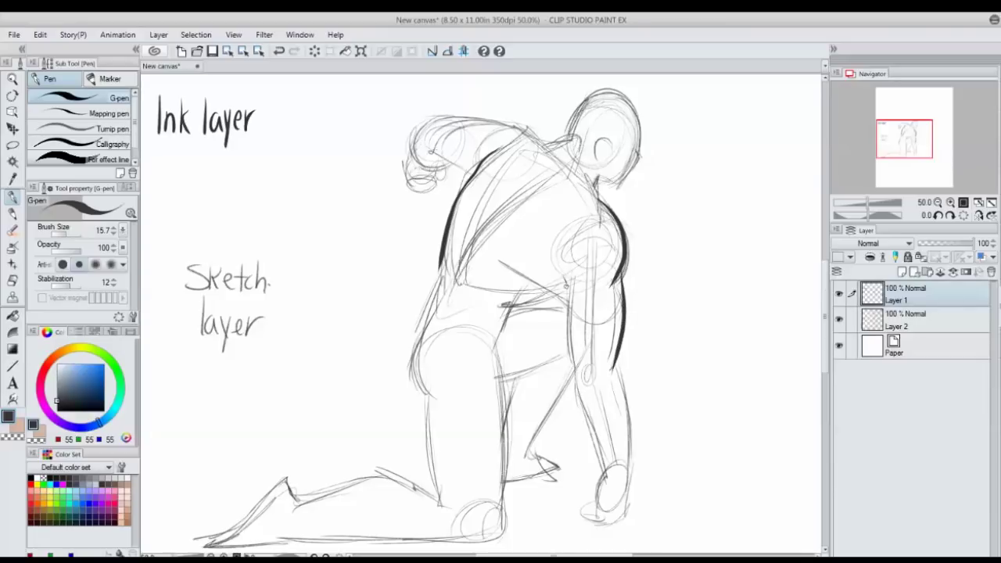
pyautogui.moveTo(566, 286)
pyautogui.mouseDown()
pyautogui.moveTo(575, 374)
pyautogui.moveTo(625, 417)
pyautogui.moveTo(633, 485)
pyautogui.mouseUp()
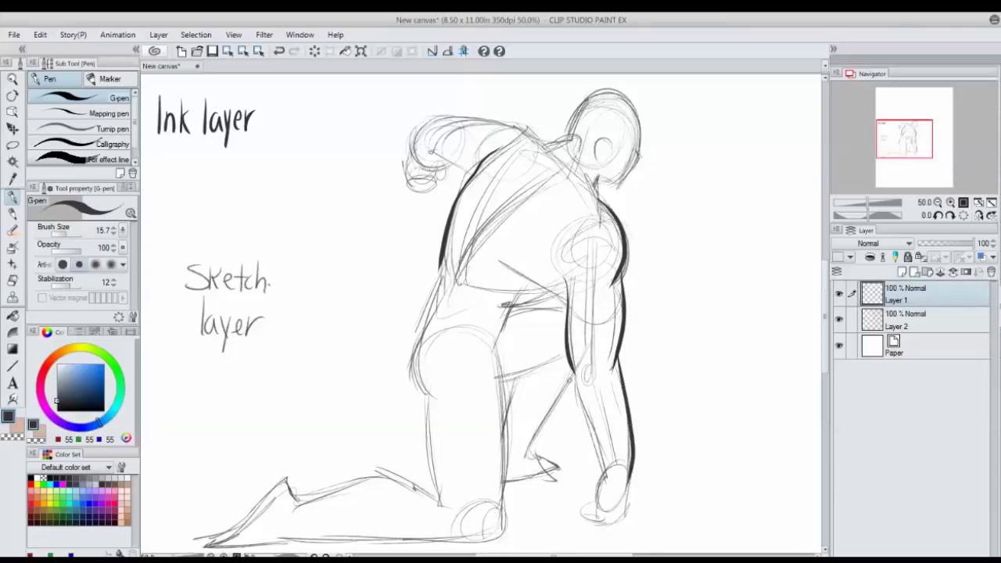
pyautogui.moveTo(577, 382); pyautogui.dragTo(622, 524)
pyautogui.moveTo(606, 467); pyautogui.dragTo(597, 506)
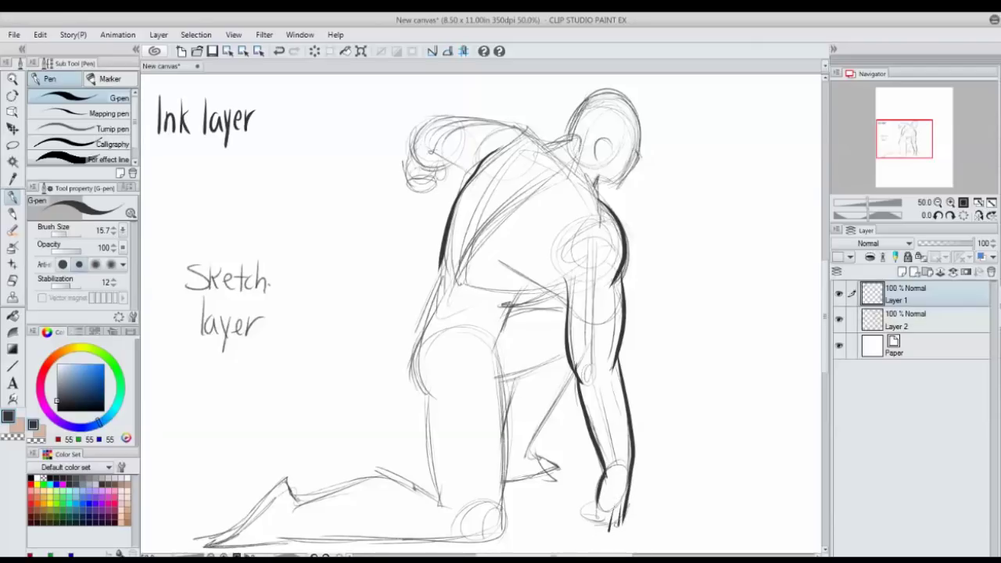
pyautogui.moveTo(599, 495); pyautogui.dragTo(600, 530)
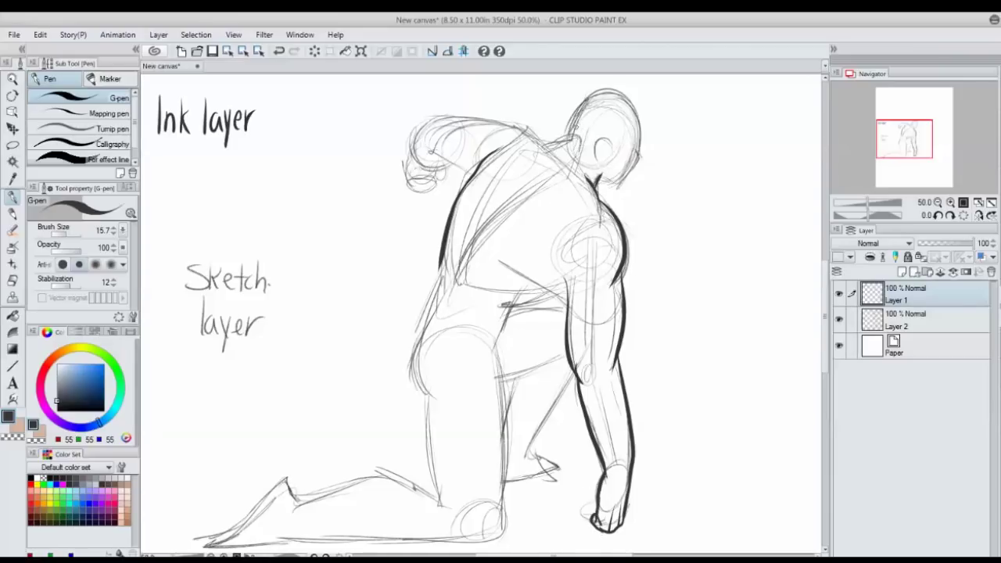
# - Ink the neck and chest lines, the lower back and hip, and both sides of the kneeling thigh
pyautogui.moveTo(576, 137); pyautogui.dragTo(519, 138)
pyautogui.moveTo(566, 283)
pyautogui.mouseDown()
pyautogui.moveTo(505, 311)
pyautogui.moveTo(495, 339)
pyautogui.mouseUp()
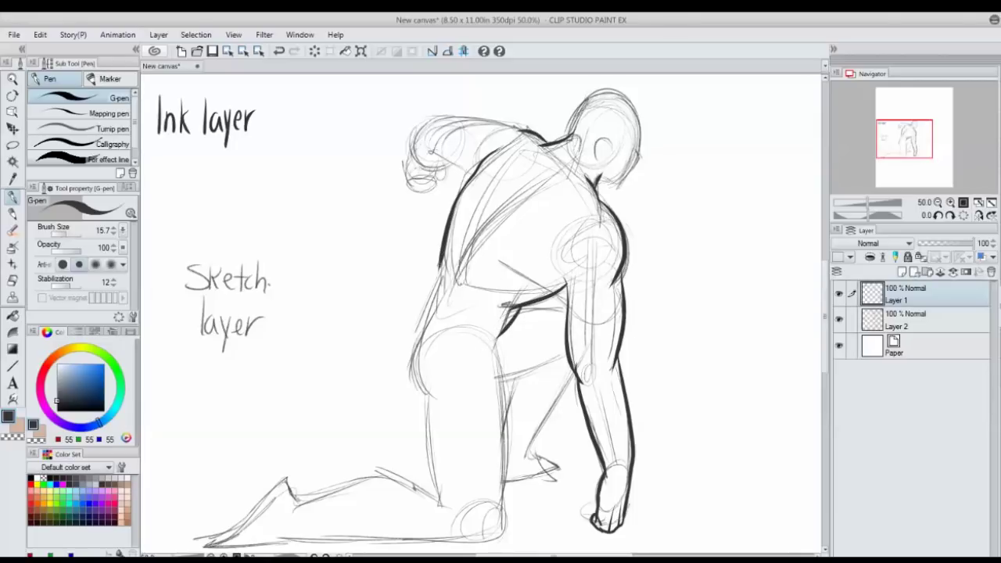
pyautogui.moveTo(446, 264); pyautogui.dragTo(409, 386)
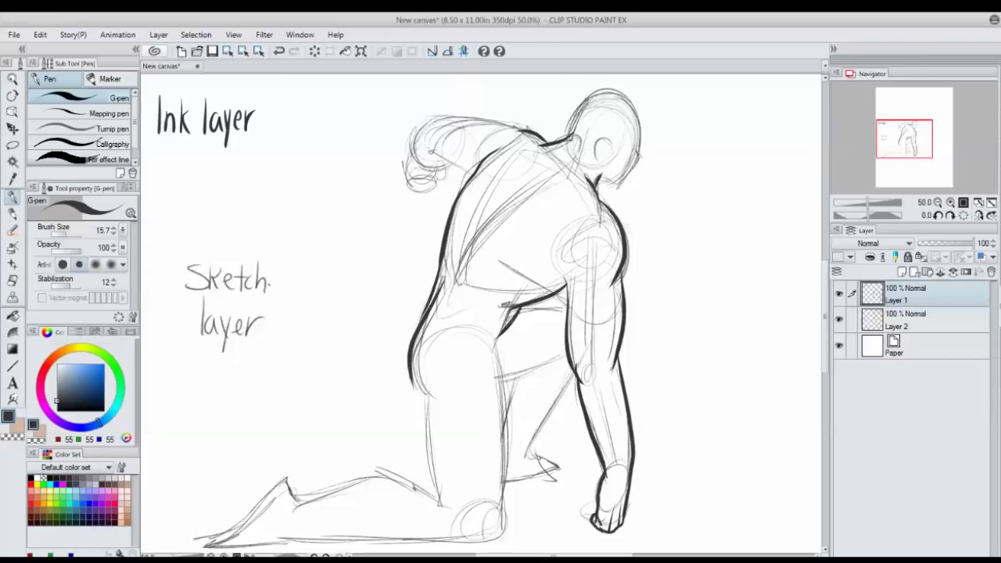
pyautogui.moveTo(510, 295)
pyautogui.mouseDown()
pyautogui.moveTo(473, 281)
pyautogui.moveTo(453, 248)
pyautogui.mouseUp()
pyautogui.moveTo(486, 340); pyautogui.dragTo(504, 518)
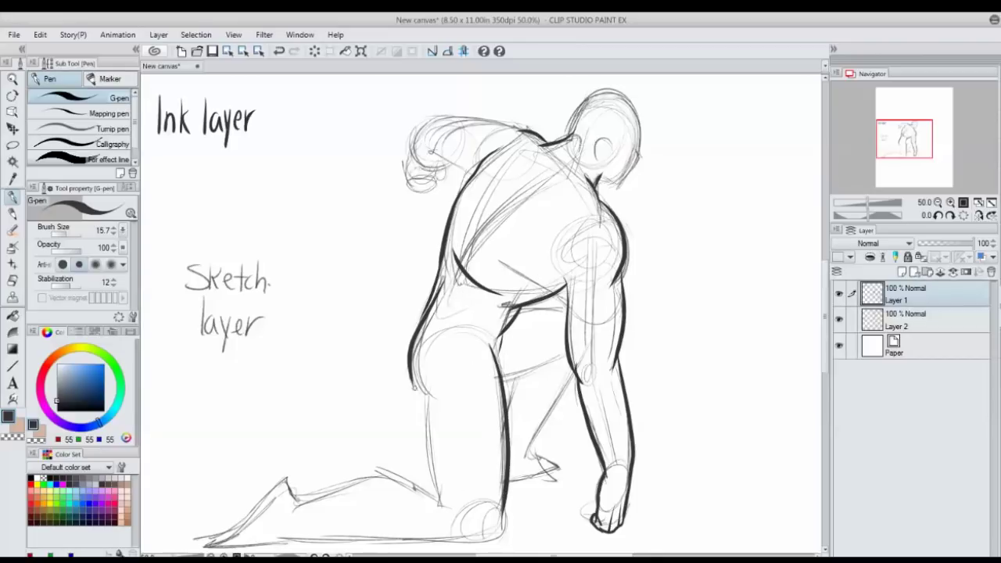
pyautogui.moveTo(411, 380)
pyautogui.mouseDown()
pyautogui.moveTo(430, 406)
pyautogui.moveTo(442, 500)
pyautogui.mouseUp()
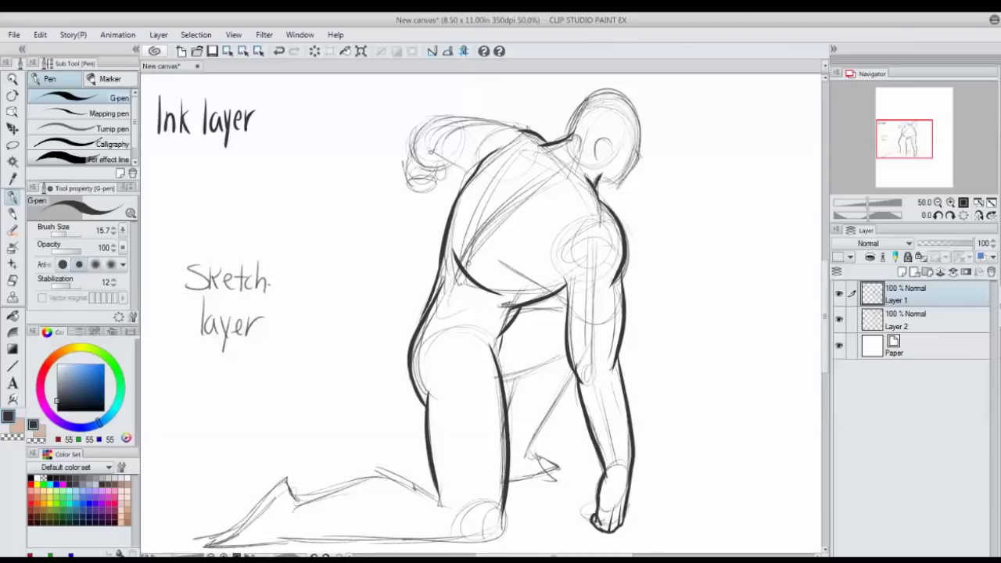
# - Ink the far shoulder and the bent far arm with its forearm and fist
pyautogui.moveTo(528, 130); pyautogui.dragTo(470, 168)
pyautogui.moveTo(525, 129); pyautogui.dragTo(477, 150)
pyautogui.moveTo(505, 118); pyautogui.dragTo(448, 121)
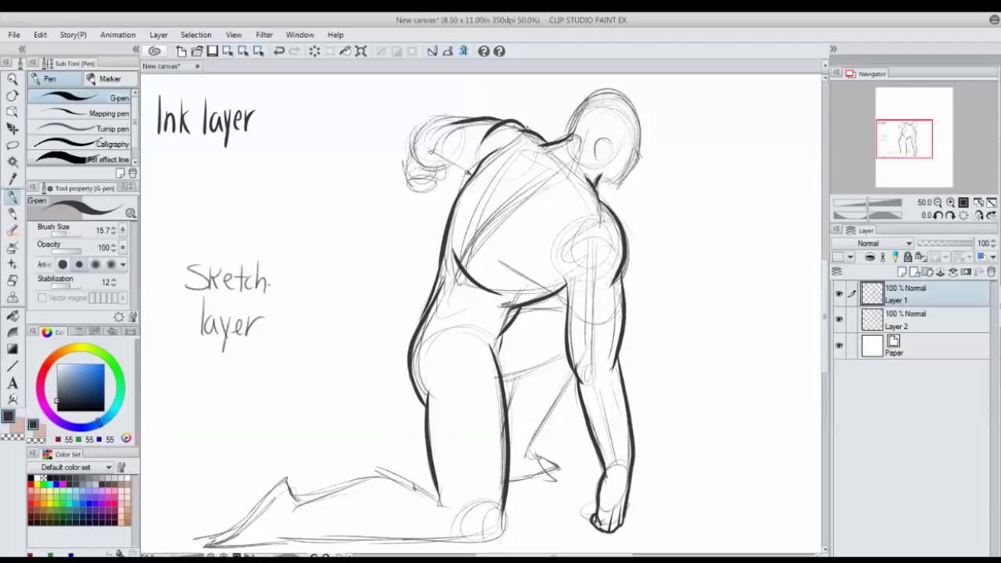
pyautogui.moveTo(468, 170)
pyautogui.mouseDown()
pyautogui.moveTo(435, 131)
pyautogui.moveTo(431, 149)
pyautogui.moveTo(437, 118)
pyautogui.moveTo(414, 162)
pyautogui.mouseUp()
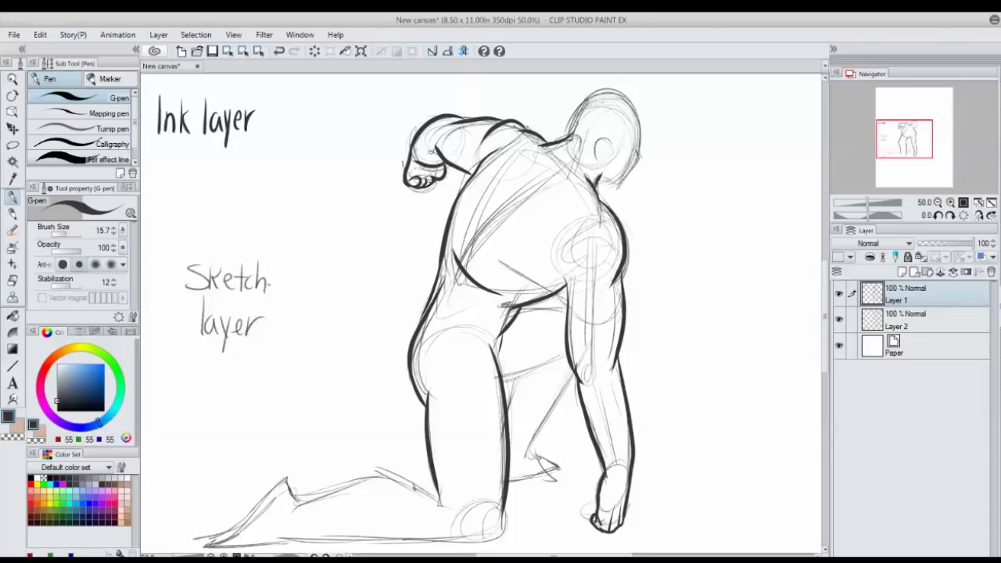
# - Ink the head outline and the bent forward leg with its foot
pyautogui.moveTo(570, 125)
pyautogui.mouseDown()
pyautogui.moveTo(614, 93)
pyautogui.moveTo(637, 161)
pyautogui.mouseUp()
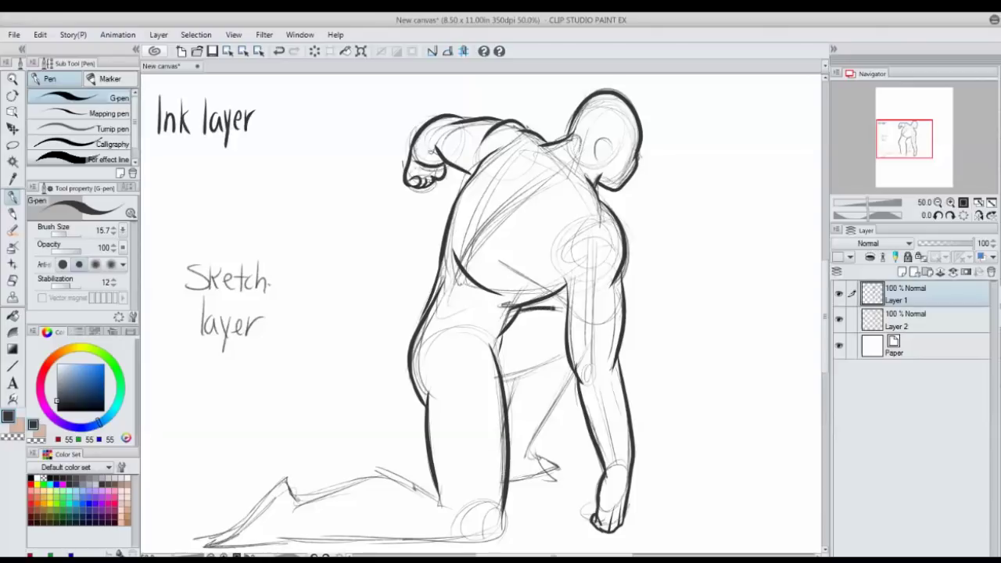
pyautogui.moveTo(578, 365)
pyautogui.mouseDown()
pyautogui.moveTo(524, 461)
pyautogui.moveTo(499, 380)
pyautogui.mouseUp()
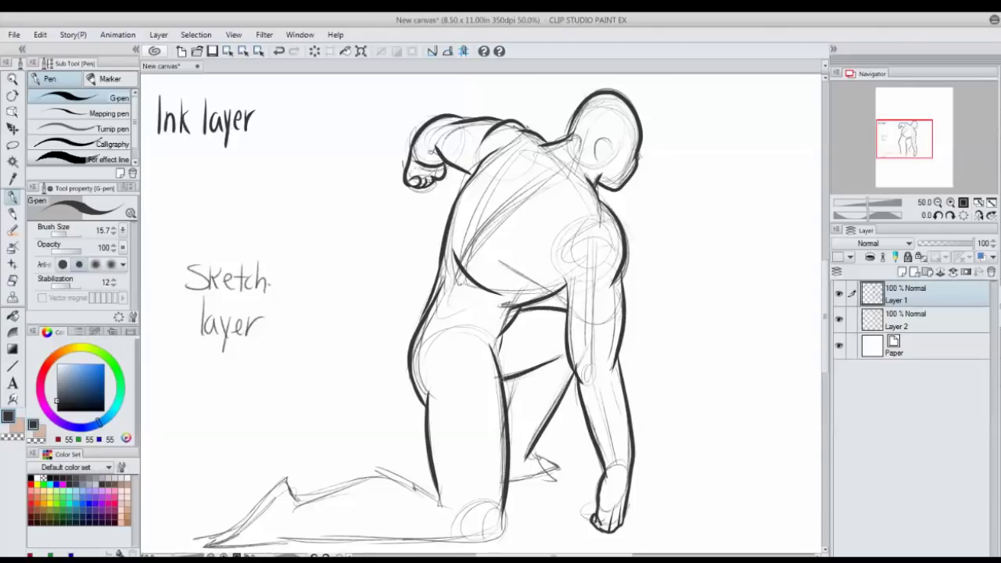
pyautogui.moveTo(528, 450)
pyautogui.mouseDown()
pyautogui.moveTo(556, 467)
pyautogui.moveTo(518, 480)
pyautogui.mouseUp()
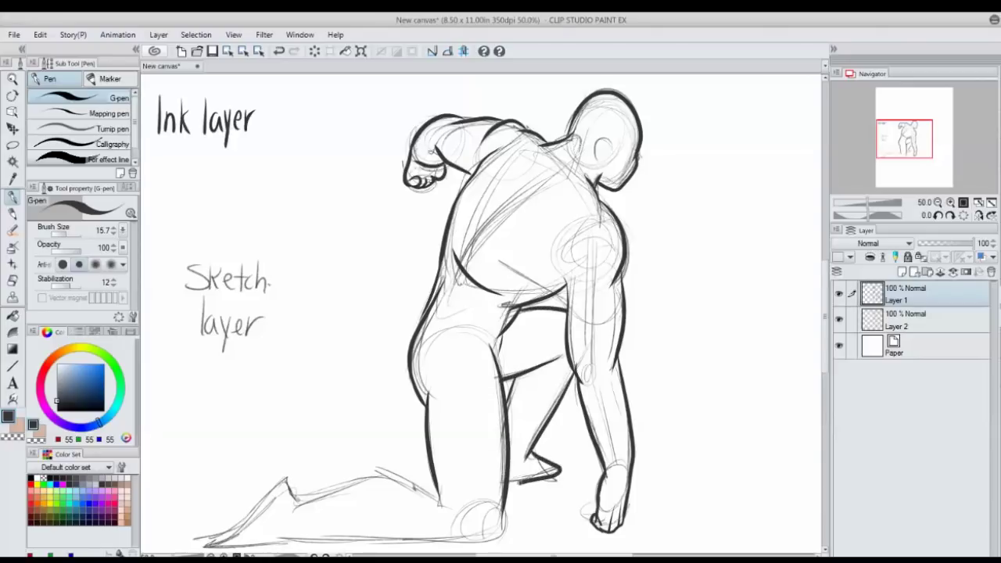
# - Ink the kneeling lower leg and foot, and add detail lines for the back muscles, shoulder, elbow and ear
pyautogui.moveTo(310, 478); pyautogui.dragTo(375, 455)
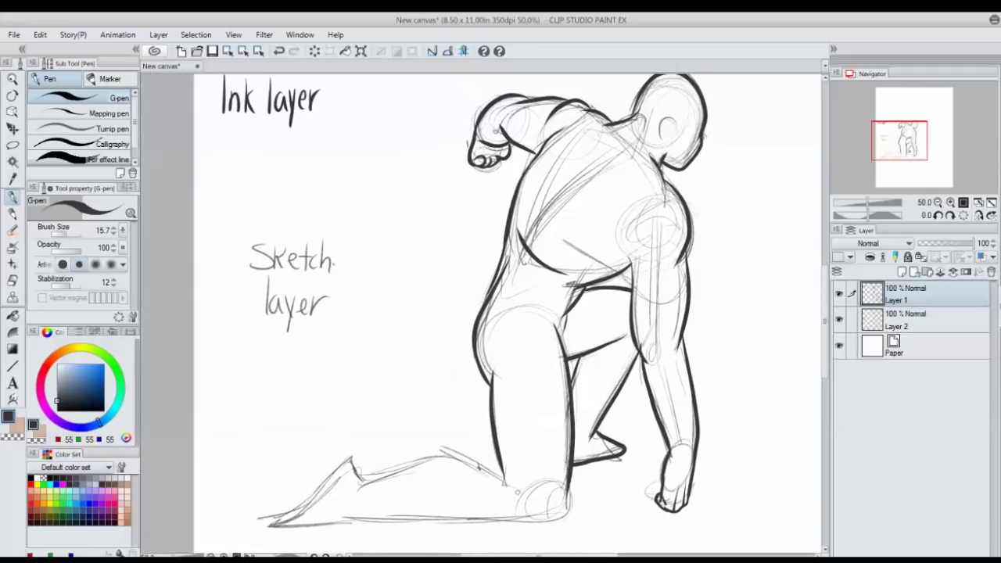
pyautogui.moveTo(504, 483)
pyautogui.mouseDown()
pyautogui.moveTo(414, 459)
pyautogui.moveTo(352, 479)
pyautogui.mouseUp()
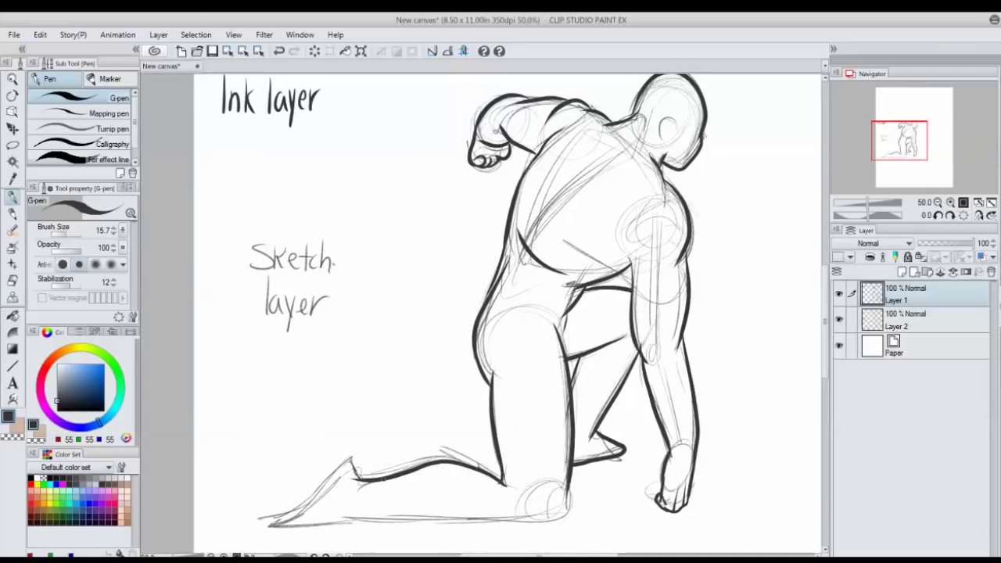
pyautogui.moveTo(553, 524); pyautogui.dragTo(311, 516)
pyautogui.moveTo(350, 460); pyautogui.dragTo(263, 516)
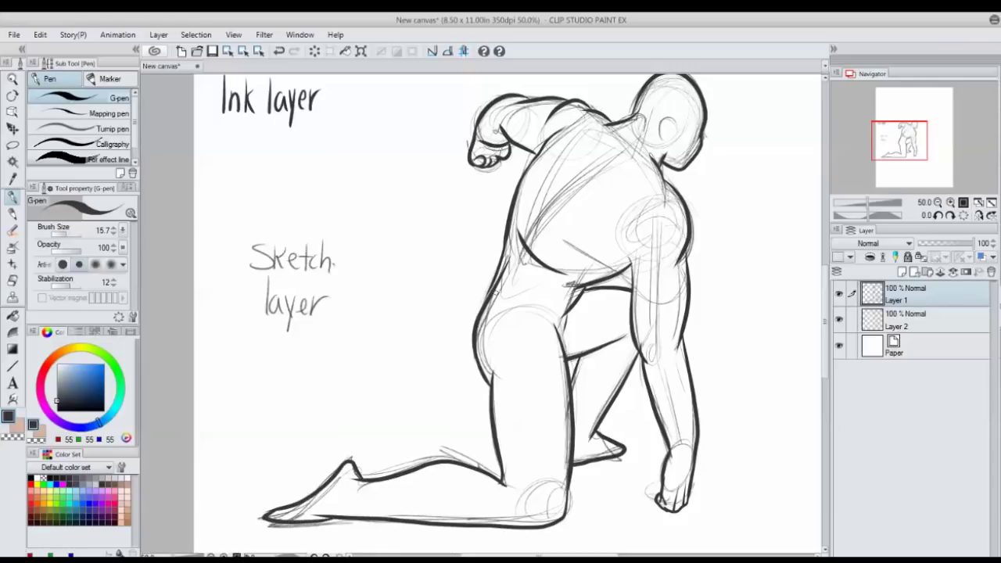
pyautogui.moveTo(623, 158); pyautogui.dragTo(563, 231)
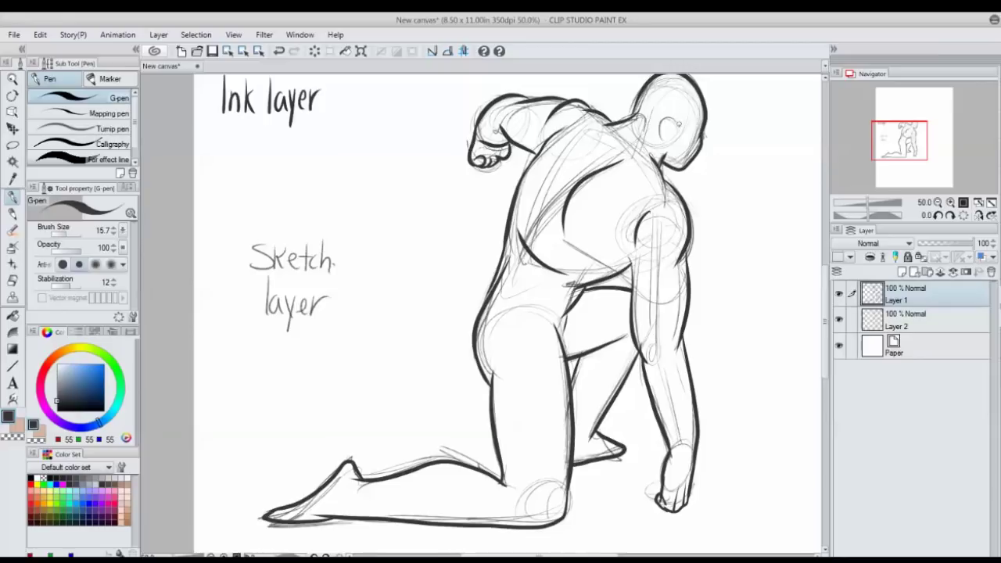
pyautogui.moveTo(574, 143); pyautogui.dragTo(539, 217)
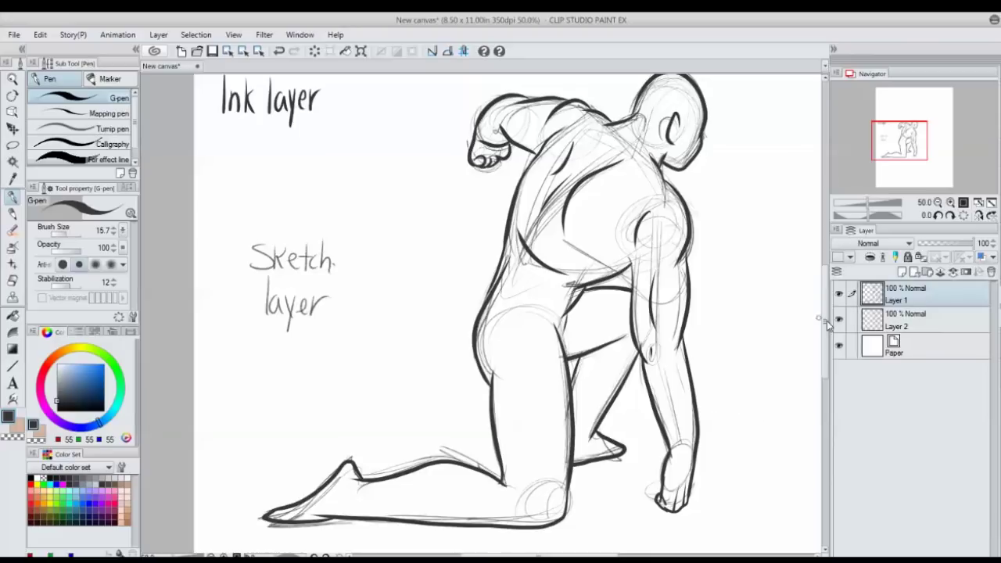
# - Clear the pencil sketch from Layer 2 and choose a blue drawing color (RGB 54, 121, 200)
pyautogui.click(936, 327)
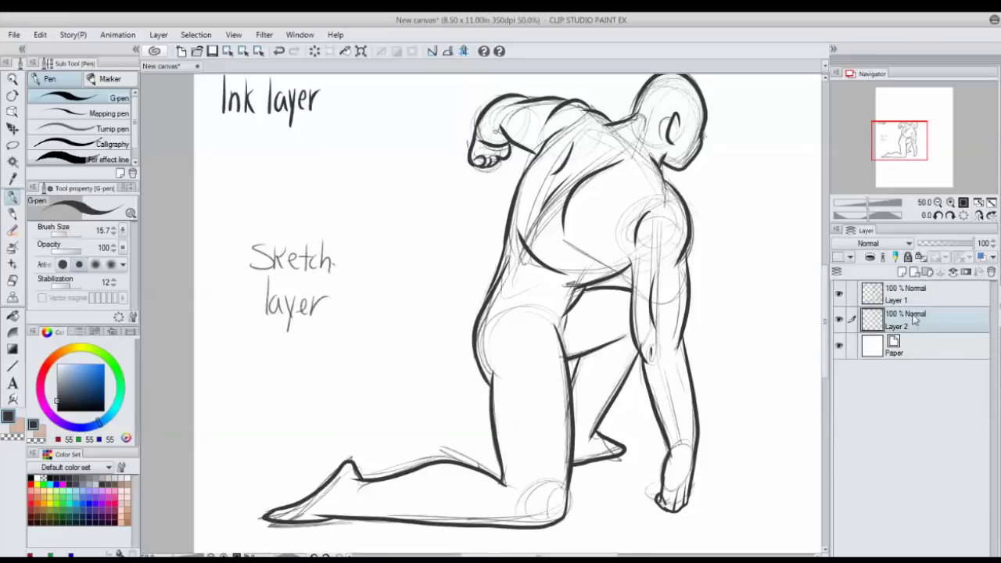
pyautogui.click(314, 50)
pyautogui.moveTo(377, 283); pyautogui.dragTo(333, 315)
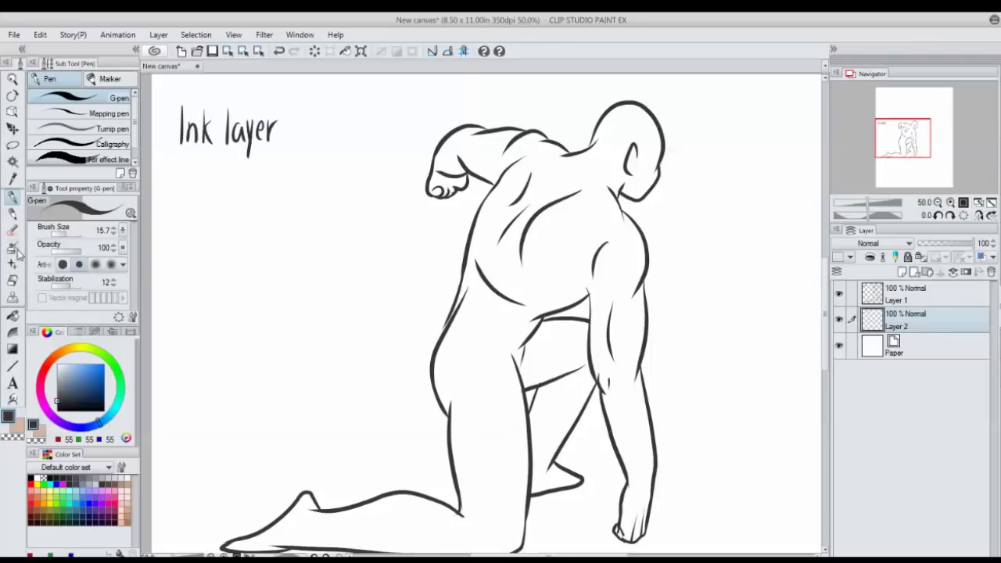
pyautogui.click(91, 373)
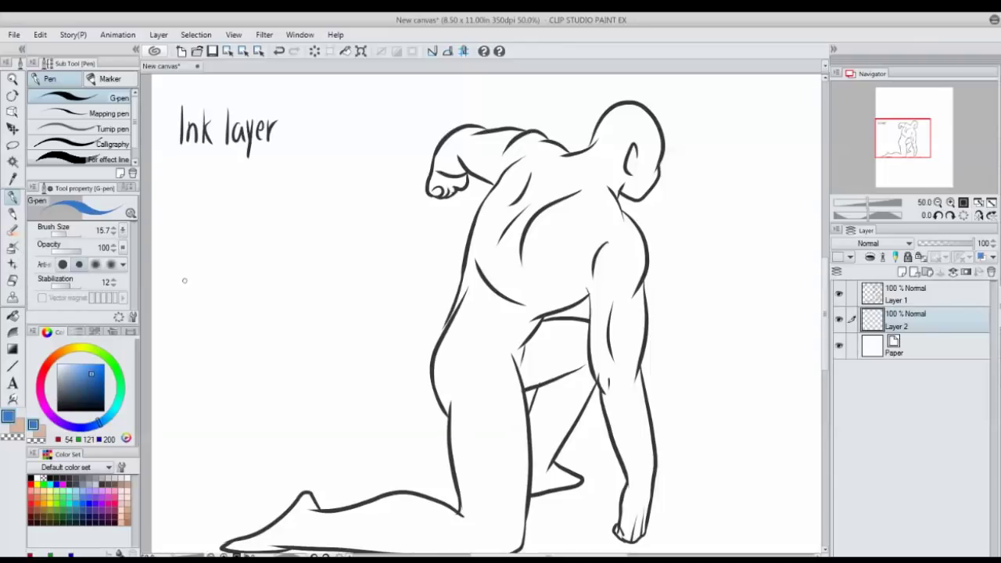
# - Write "Now the Color layer" in blue on Layer 2 and clear the lettering
pyautogui.moveTo(178, 291); pyautogui.dragTo(192, 264)
pyautogui.moveTo(205, 275)
pyautogui.mouseDown()
pyautogui.moveTo(222, 291)
pyautogui.moveTo(230, 270)
pyautogui.mouseUp()
pyautogui.moveTo(249, 265)
pyautogui.mouseDown()
pyautogui.moveTo(250, 286)
pyautogui.moveTo(249, 272)
pyautogui.mouseUp()
pyautogui.moveTo(257, 259)
pyautogui.mouseDown()
pyautogui.moveTo(256, 286)
pyautogui.moveTo(268, 292)
pyautogui.mouseUp()
pyautogui.moveTo(275, 285); pyautogui.dragTo(290, 291)
pyautogui.moveTo(191, 311); pyautogui.dragTo(202, 320)
pyautogui.moveTo(208, 306)
pyautogui.mouseDown()
pyautogui.moveTo(207, 336)
pyautogui.moveTo(223, 321)
pyautogui.mouseUp()
pyautogui.moveTo(228, 320); pyautogui.dragTo(253, 341)
pyautogui.moveTo(272, 323)
pyautogui.mouseDown()
pyautogui.moveTo(274, 341)
pyautogui.moveTo(289, 339)
pyautogui.moveTo(286, 359)
pyautogui.mouseUp()
pyautogui.moveTo(292, 332)
pyautogui.mouseDown()
pyautogui.moveTo(303, 341)
pyautogui.moveTo(318, 317)
pyautogui.mouseUp()
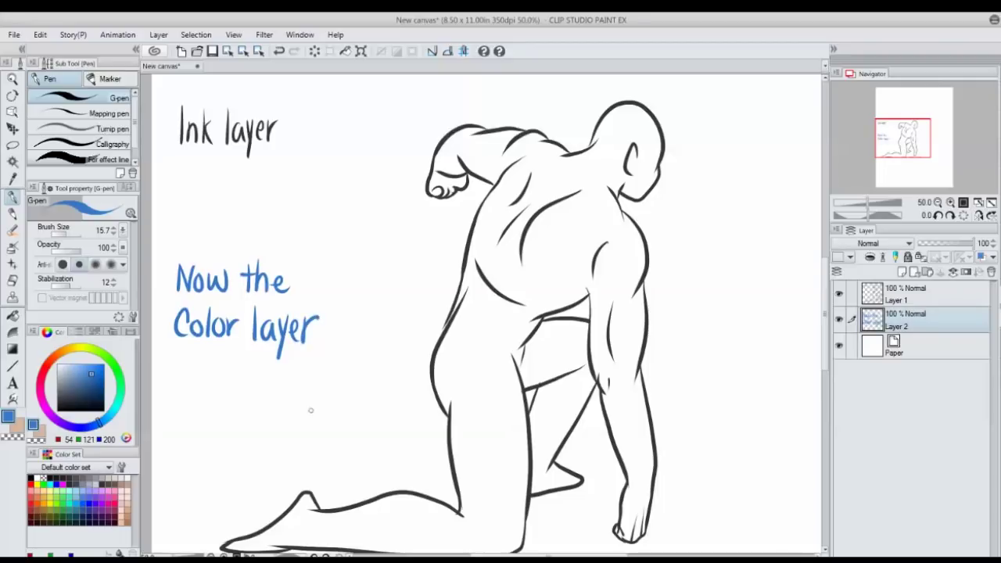
pyautogui.click(314, 51)
# - Fill the whole inked figure with blue on Layer 2, using the Fill tool set to refer to other layers
pyautogui.click(14, 315)
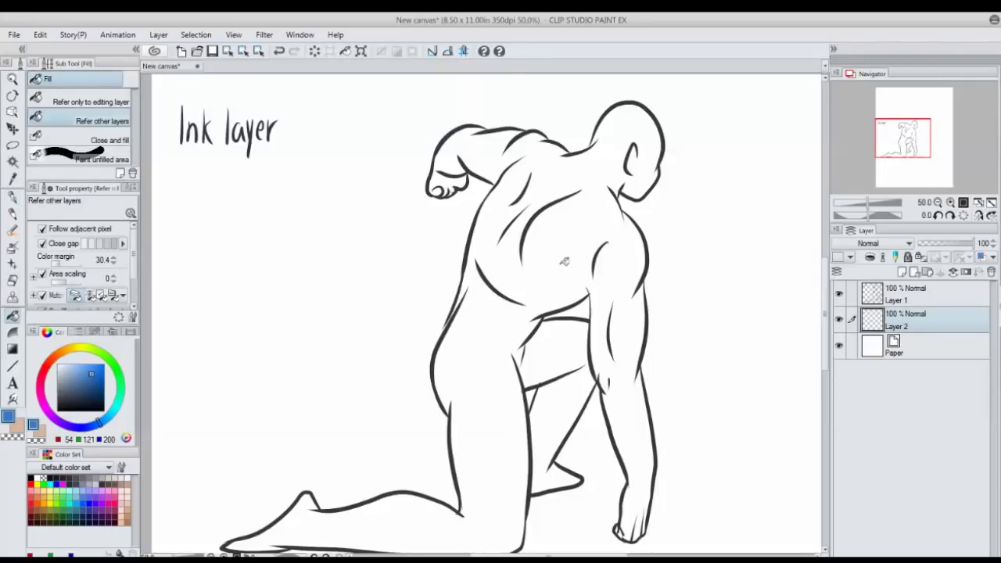
pyautogui.click(564, 259)
pyautogui.click(445, 183)
pyautogui.click(562, 358)
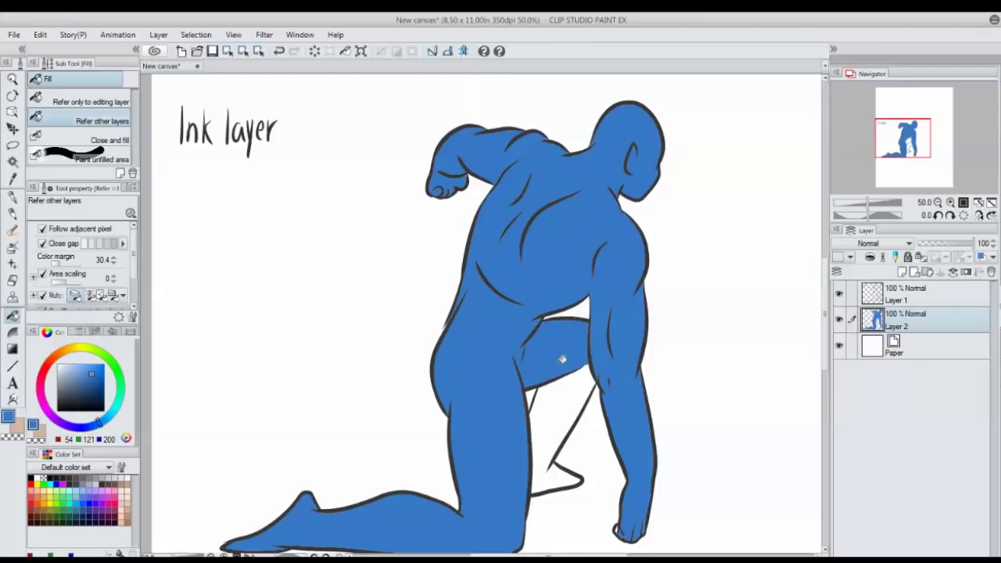
pyautogui.click(554, 435)
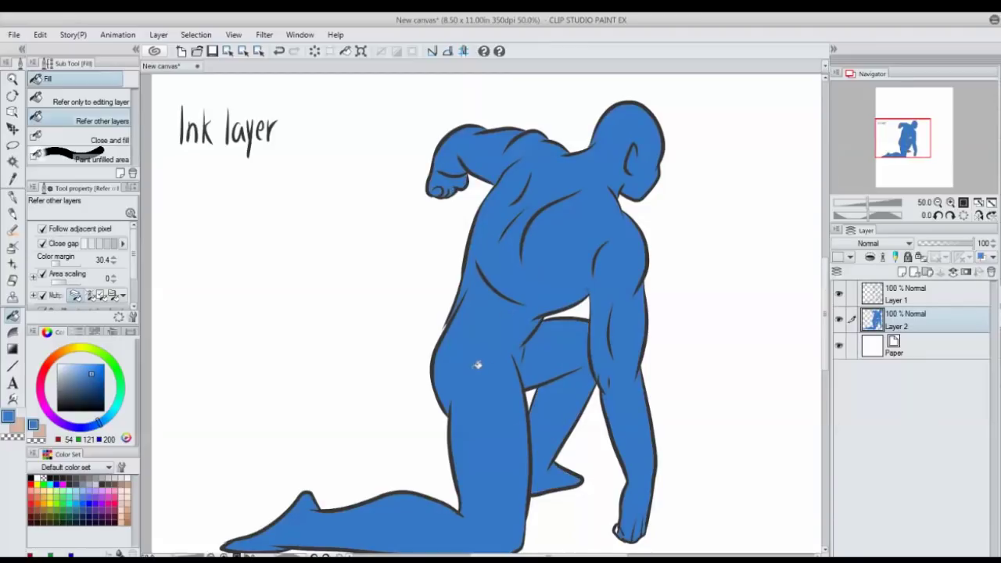
# - Lock the transparent pixels of Layer 2 and demonstrate it with a blue "lock" note and arrow drawn beside the figure
pyautogui.click(920, 256)
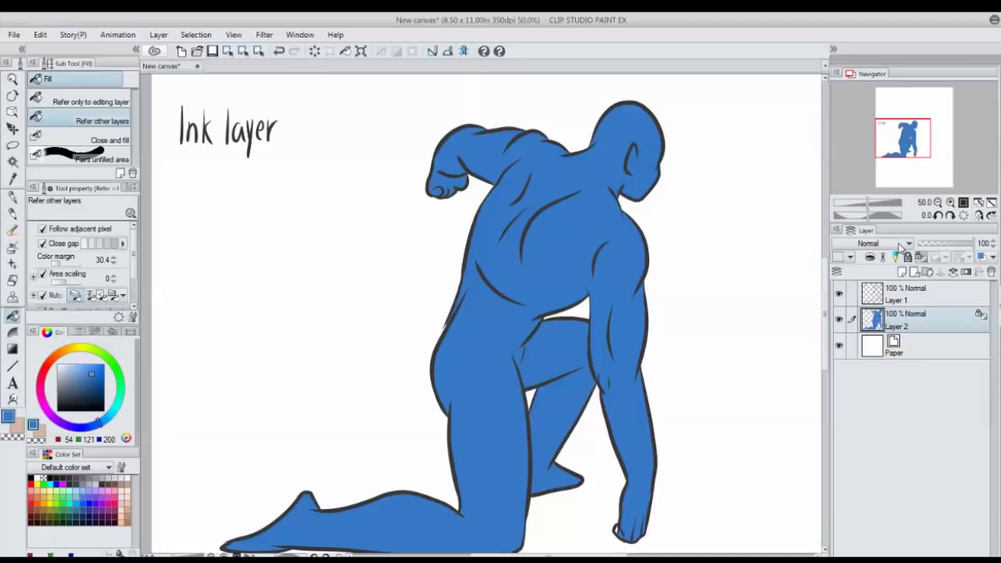
pyautogui.click(12, 196)
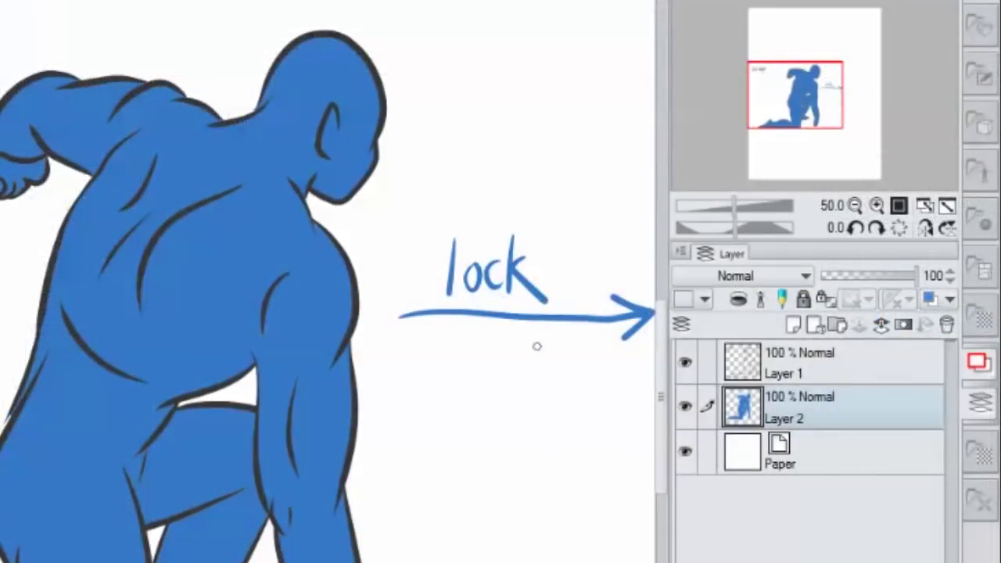
pyautogui.moveTo(616, 283)
pyautogui.mouseDown()
pyautogui.moveTo(636, 325)
pyautogui.moveTo(559, 240)
pyautogui.moveTo(538, 255)
pyautogui.moveTo(482, 220)
pyautogui.moveTo(512, 327)
pyautogui.moveTo(451, 282)
pyautogui.moveTo(434, 311)
pyautogui.moveTo(395, 315)
pyautogui.mouseUp()
pyautogui.click(825, 299)
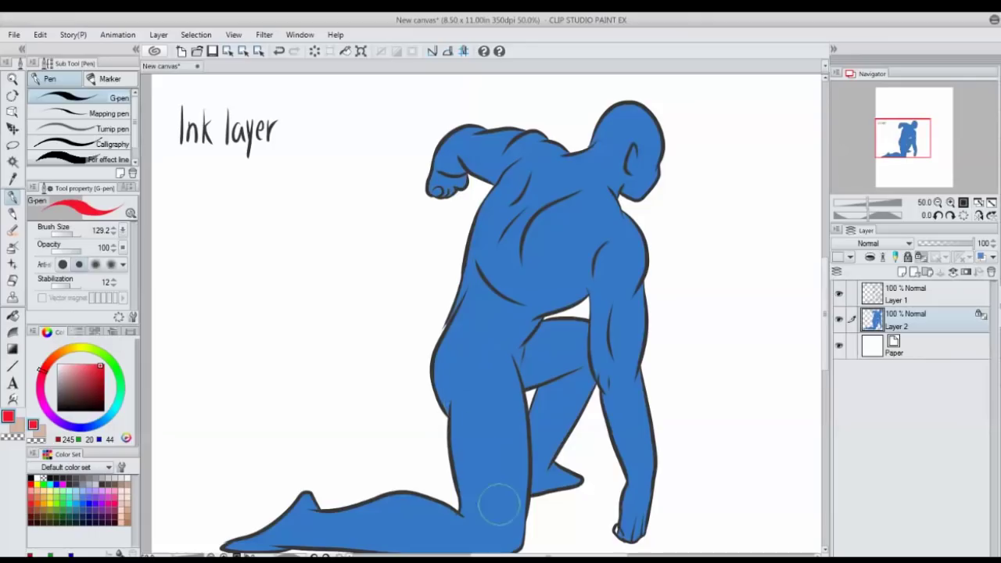
# - Paint the kneeling leg, a chevron on the near thigh and the back red (RGB 245, 20, 44) on Layer 2 with the G-pen
pyautogui.moveTo(528, 508)
pyautogui.mouseDown()
pyautogui.moveTo(482, 446)
pyautogui.moveTo(455, 486)
pyautogui.mouseUp()
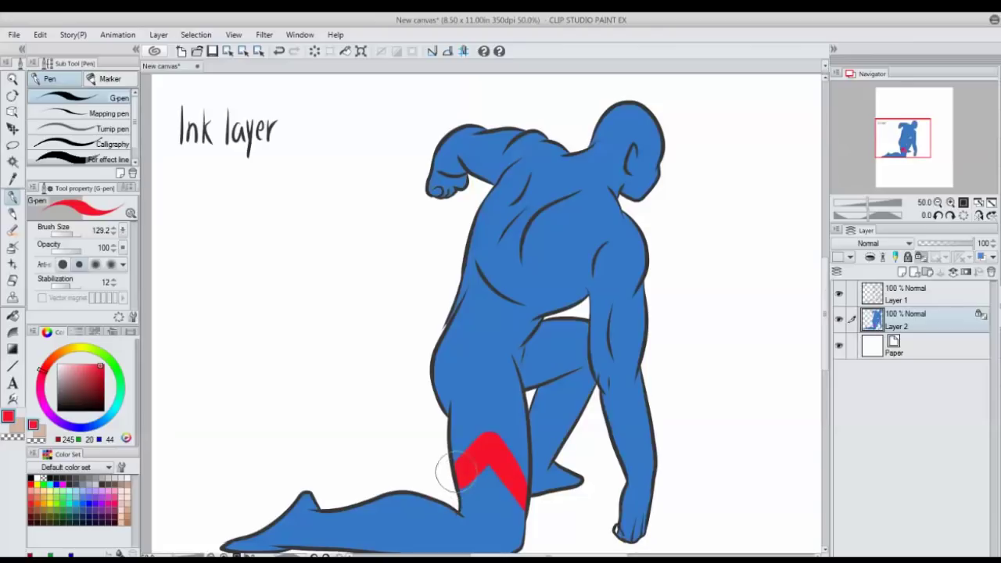
pyautogui.moveTo(365, 435); pyautogui.dragTo(374, 317)
pyautogui.moveTo(514, 377)
pyautogui.mouseDown()
pyautogui.moveTo(508, 397)
pyautogui.moveTo(344, 414)
pyautogui.mouseUp()
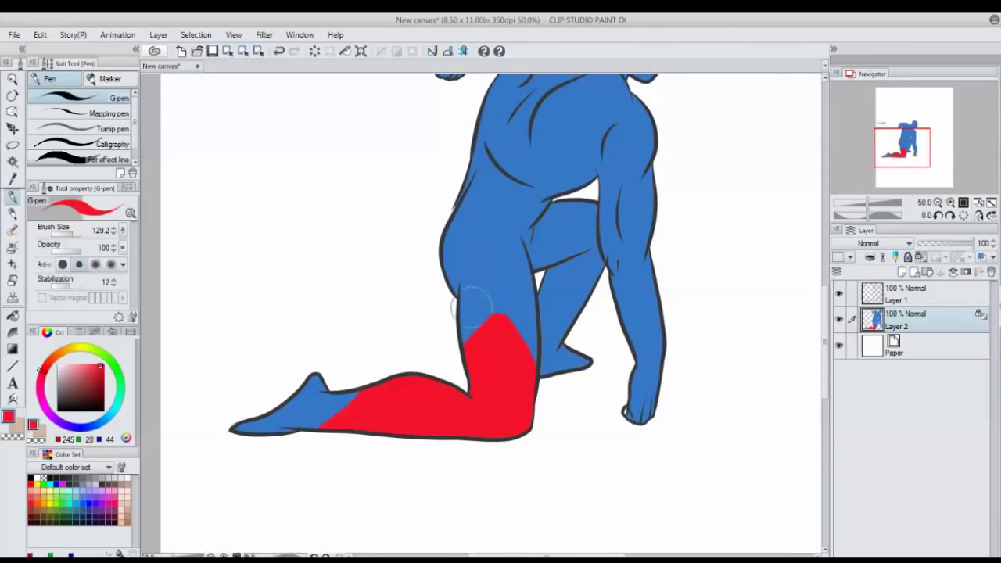
pyautogui.moveTo(538, 311)
pyautogui.mouseDown()
pyautogui.moveTo(475, 273)
pyautogui.moveTo(511, 266)
pyautogui.mouseUp()
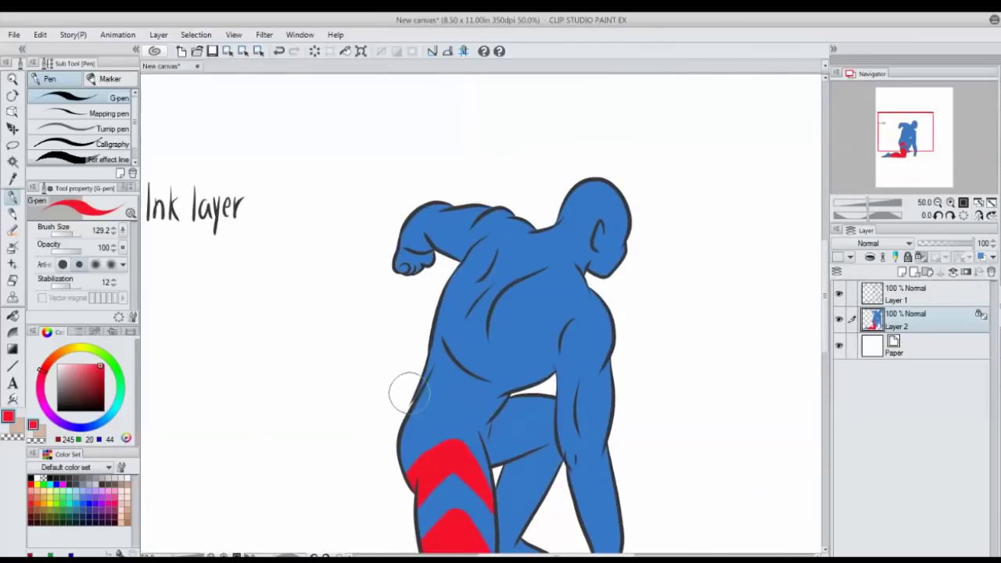
pyautogui.moveTo(402, 395)
pyautogui.mouseDown()
pyautogui.moveTo(520, 387)
pyautogui.moveTo(422, 391)
pyautogui.moveTo(318, 362)
pyautogui.mouseUp()
pyautogui.moveTo(399, 344)
pyautogui.mouseDown()
pyautogui.moveTo(453, 215)
pyautogui.moveTo(558, 299)
pyautogui.moveTo(477, 289)
pyautogui.mouseUp()
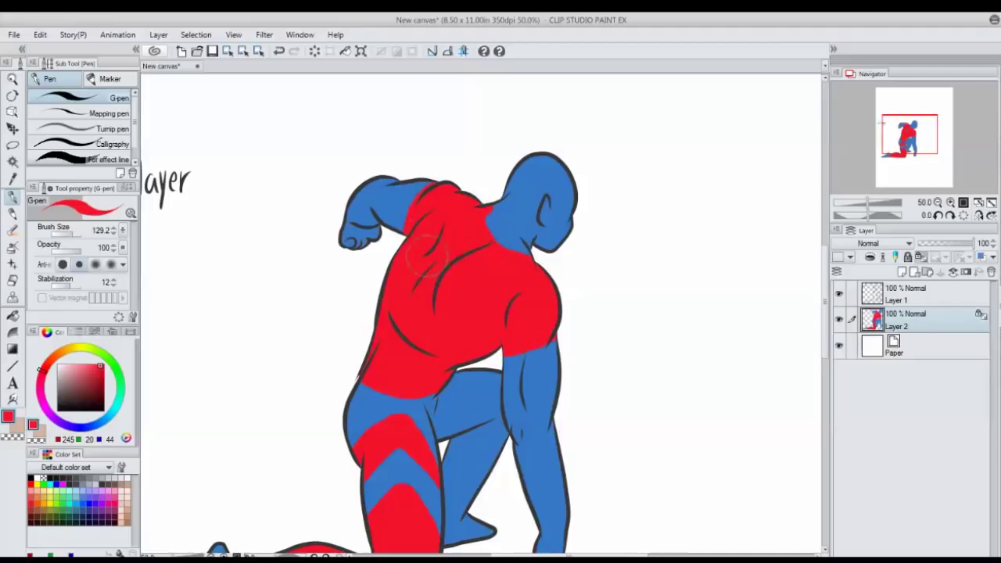
# - Paint the supporting forearm and far lower leg red, and touch up the far thigh with blue (RGB 54, 121, 200)
pyautogui.moveTo(519, 195)
pyautogui.mouseDown()
pyautogui.moveTo(521, 240)
pyautogui.moveTo(499, 212)
pyautogui.mouseUp()
pyautogui.moveTo(283, 330); pyautogui.dragTo(251, 181)
pyautogui.moveTo(525, 291); pyautogui.dragTo(509, 391)
pyautogui.moveTo(521, 252); pyautogui.dragTo(486, 301)
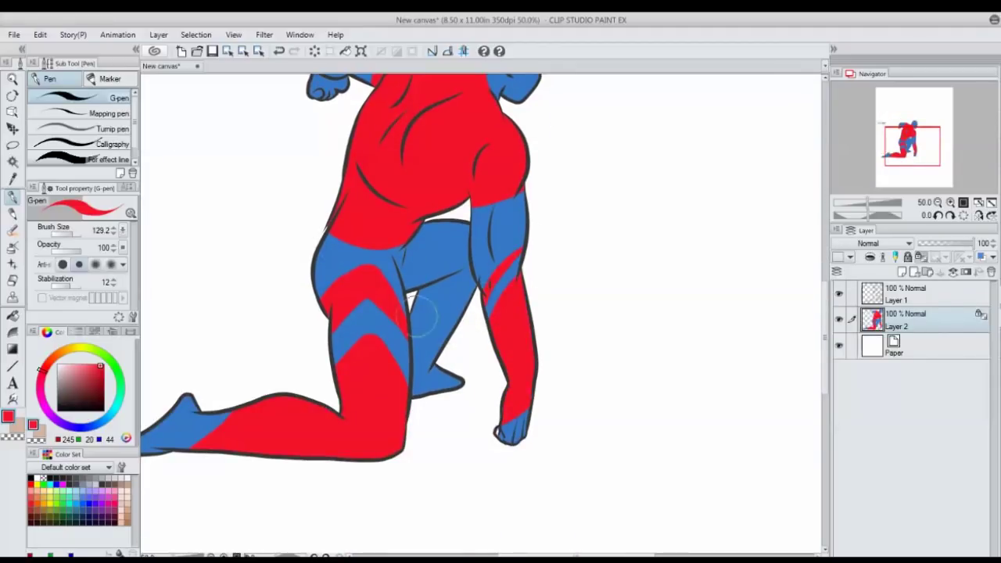
pyautogui.moveTo(425, 312); pyautogui.dragTo(450, 383)
pyautogui.moveTo(468, 270)
pyautogui.mouseDown()
pyautogui.moveTo(420, 273)
pyautogui.moveTo(468, 284)
pyautogui.moveTo(429, 324)
pyautogui.mouseUp()
pyautogui.keyDown('alt'); pyautogui.click(422, 267); pyautogui.keyUp('alt')
pyautogui.moveTo(422, 267); pyautogui.dragTo(446, 247)
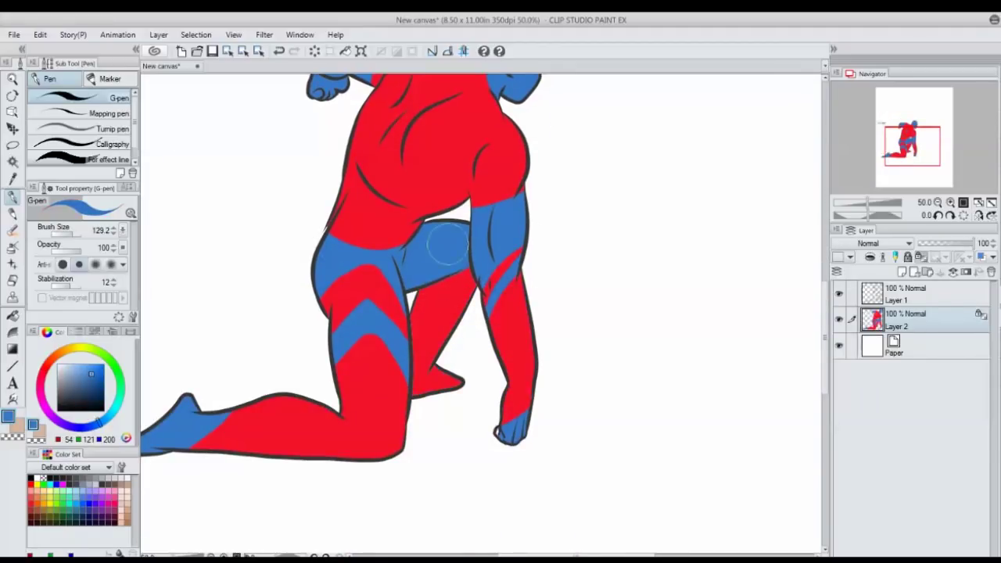
# - Paint the rear foot and raised forearm red, and add red stripes to the head and far thigh
pyautogui.keyDown('alt'); pyautogui.click(383, 391); pyautogui.keyUp('alt')
pyautogui.moveTo(278, 504); pyautogui.dragTo(301, 500)
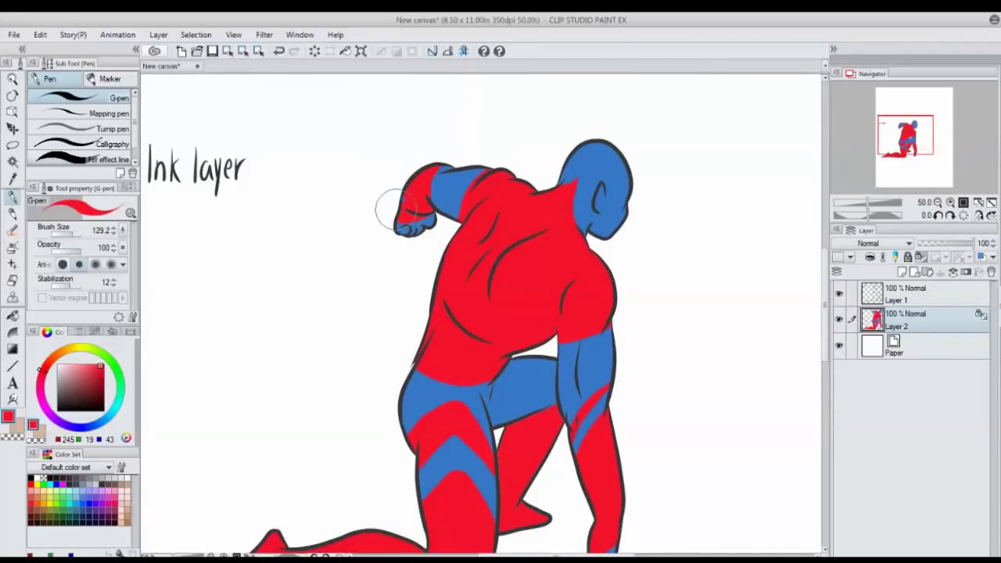
pyautogui.moveTo(600, 146)
pyautogui.mouseDown()
pyautogui.moveTo(613, 168)
pyautogui.moveTo(602, 233)
pyautogui.moveTo(605, 148)
pyautogui.mouseUp()
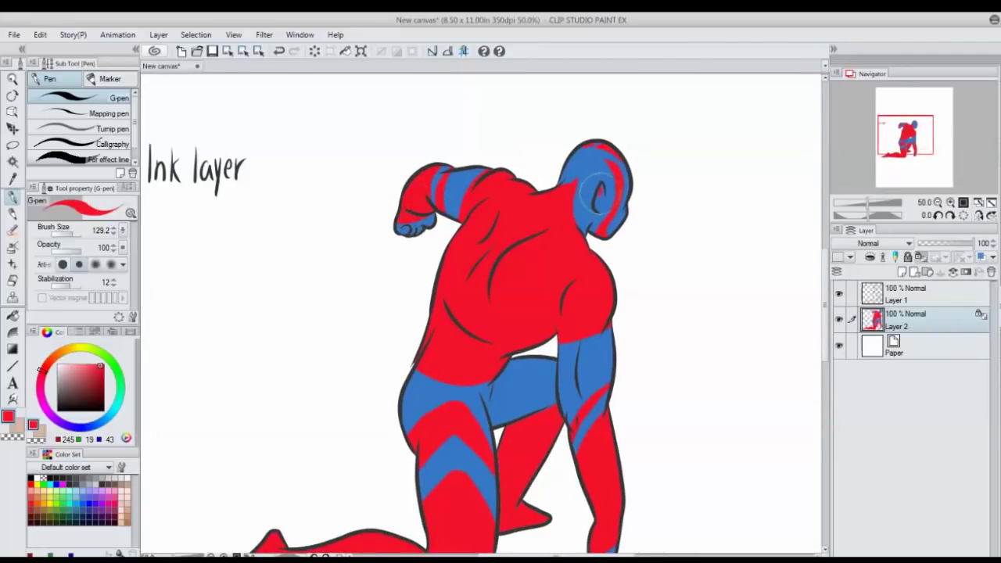
pyautogui.moveTo(601, 187); pyautogui.dragTo(597, 209)
pyautogui.moveTo(531, 364); pyautogui.dragTo(508, 426)
pyautogui.moveTo(236, 410)
pyautogui.mouseDown()
pyautogui.moveTo(226, 315)
pyautogui.moveTo(187, 340)
pyautogui.mouseUp()
# - Paint yellow (RGB 255, 242, 0) spots on the elbows of both arms and reduce the brush size to 36.5
pyautogui.click(51, 504)
pyautogui.click(558, 288)
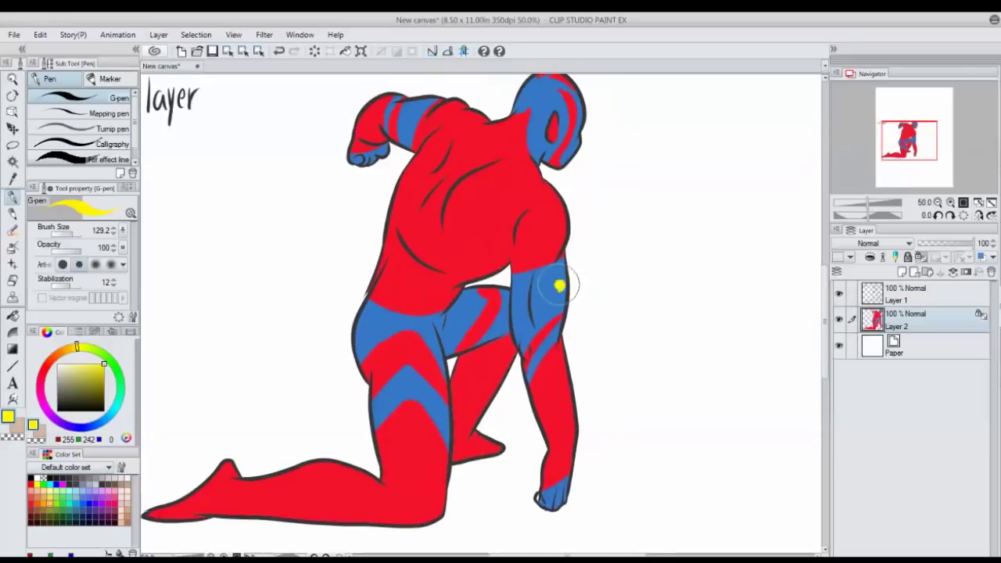
pyautogui.click(422, 91)
pyautogui.moveTo(426, 312); pyautogui.dragTo(429, 255)
pyautogui.moveTo(412, 356)
pyautogui.mouseDown()
pyautogui.moveTo(454, 417)
pyautogui.moveTo(377, 393)
pyautogui.mouseUp()
pyautogui.hotkey('ctrl', 'z')
pyautogui.hotkey('ctrl', 'z')
pyautogui.click(66, 235)
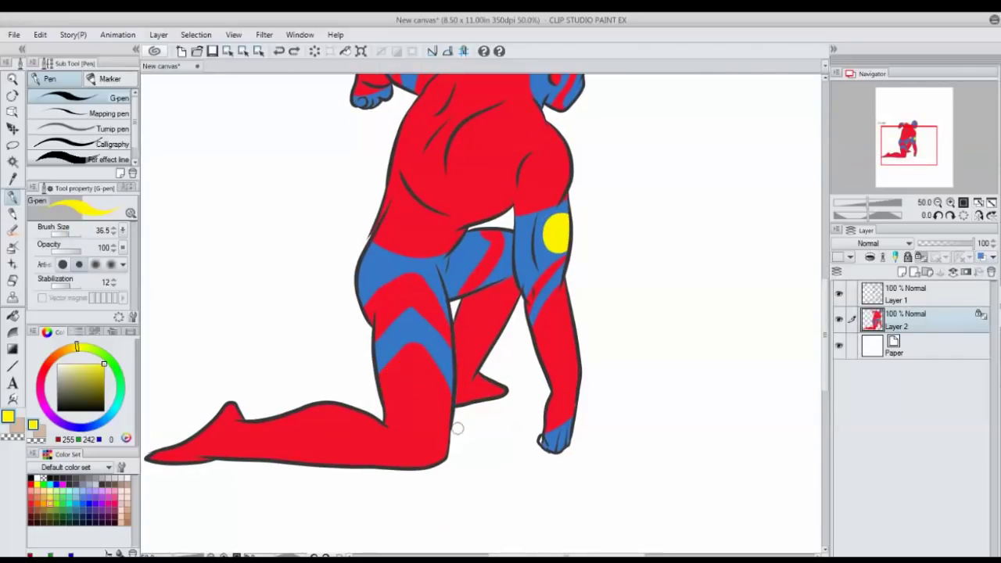
# - Draw thin yellow trim lines along the color borders on the near thigh, far leg, both forearms and neckline
pyautogui.moveTo(452, 414); pyautogui.dragTo(414, 361)
pyautogui.moveTo(414, 362); pyautogui.dragTo(380, 391)
pyautogui.moveTo(516, 287); pyautogui.dragTo(461, 308)
pyautogui.moveTo(565, 295); pyautogui.dragTo(536, 338)
pyautogui.moveTo(248, 217); pyautogui.dragTo(261, 336)
pyautogui.moveTo(399, 160); pyautogui.dragTo(398, 192)
pyautogui.moveTo(540, 181); pyautogui.dragTo(555, 228)
pyautogui.moveTo(540, 179); pyautogui.dragTo(512, 185)
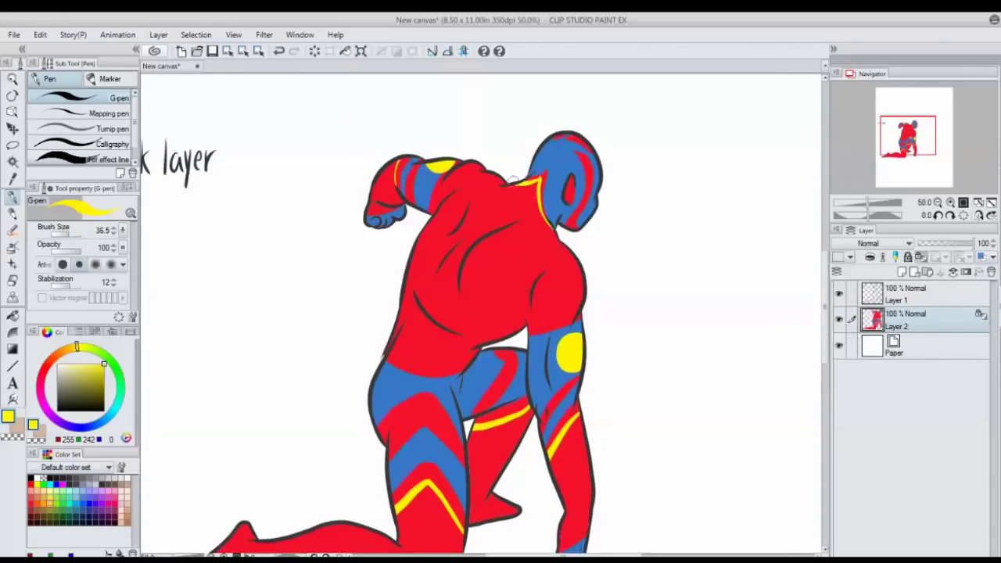
# - Add yellow lines on the head and yellow lightning bolts down the waist, kneeling leg and upper arm
pyautogui.moveTo(577, 153); pyautogui.dragTo(566, 225)
pyautogui.moveTo(309, 420); pyautogui.dragTo(327, 326)
pyautogui.moveTo(537, 229)
pyautogui.mouseDown()
pyautogui.moveTo(426, 305)
pyautogui.moveTo(439, 435)
pyautogui.moveTo(357, 462)
pyautogui.moveTo(174, 485)
pyautogui.mouseUp()
pyautogui.moveTo(265, 280); pyautogui.dragTo(218, 390)
pyautogui.moveTo(540, 285)
pyautogui.mouseDown()
pyautogui.moveTo(531, 309)
pyautogui.moveTo(538, 343)
pyautogui.mouseUp()
# - Add a new layer above Layer 2, write "Shading layer" on it in yellow, and clear the lettering
pyautogui.hotkey('ctrl', 'shift', 'n')
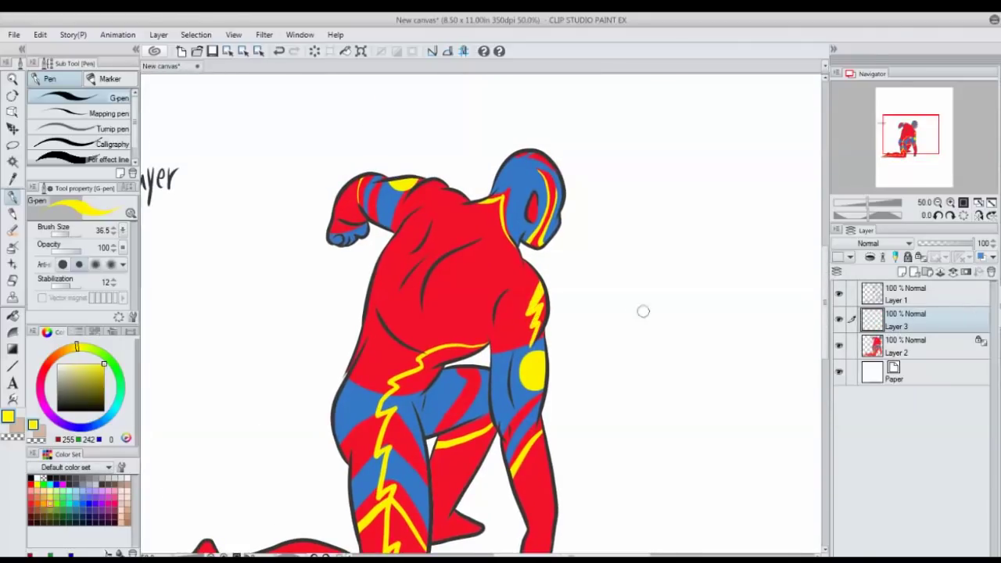
pyautogui.moveTo(637, 305)
pyautogui.mouseDown()
pyautogui.moveTo(606, 342)
pyautogui.moveTo(688, 346)
pyautogui.moveTo(712, 308)
pyautogui.moveTo(726, 336)
pyautogui.moveTo(762, 350)
pyautogui.moveTo(783, 344)
pyautogui.moveTo(770, 391)
pyautogui.mouseUp()
pyautogui.moveTo(642, 368); pyautogui.dragTo(641, 410)
pyautogui.moveTo(674, 380)
pyautogui.mouseDown()
pyautogui.moveTo(677, 410)
pyautogui.moveTo(692, 400)
pyautogui.mouseUp()
pyautogui.moveTo(708, 375); pyautogui.dragTo(690, 434)
pyautogui.moveTo(711, 394); pyautogui.dragTo(740, 408)
pyautogui.moveTo(739, 393); pyautogui.dragTo(752, 383)
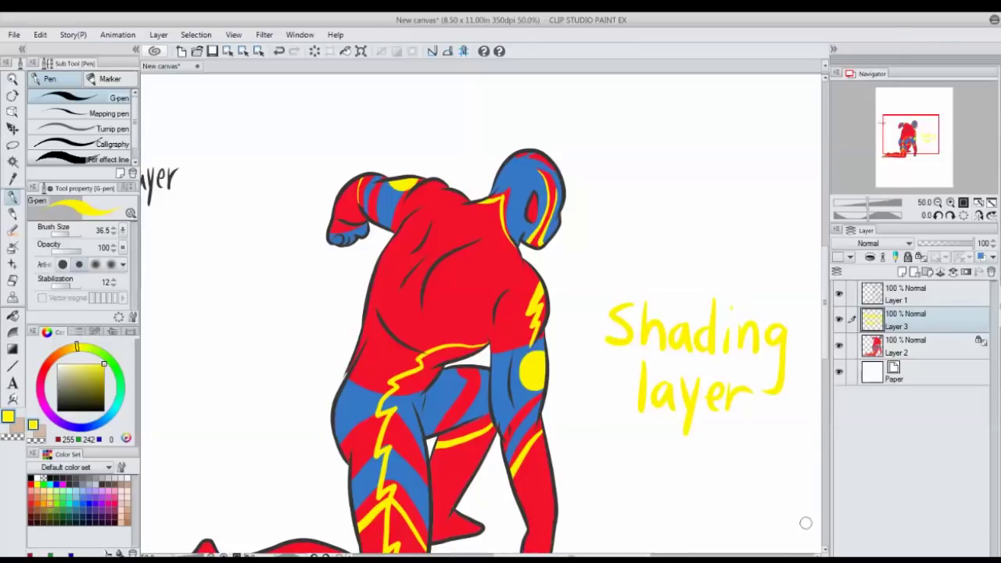
pyautogui.click(314, 50)
# - Write a black pencil note "lasso tool Marquee" with a lasso sketch, choose the Lasso marquee and clear the note
pyautogui.moveTo(230, 401)
pyautogui.mouseDown()
pyautogui.moveTo(245, 387)
pyautogui.moveTo(344, 355)
pyautogui.moveTo(337, 345)
pyautogui.mouseUp()
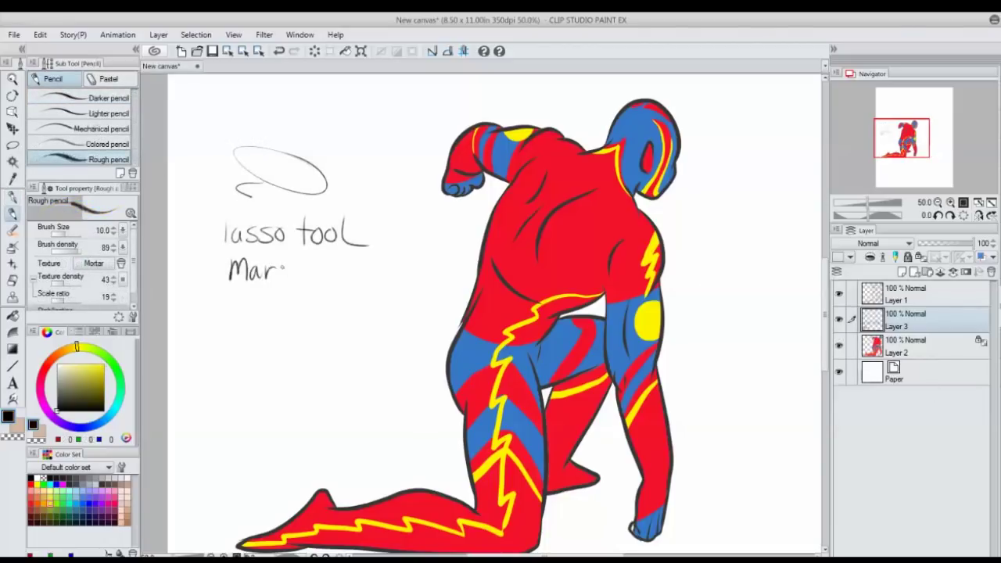
pyautogui.moveTo(286, 267)
pyautogui.mouseDown()
pyautogui.moveTo(284, 300)
pyautogui.moveTo(337, 278)
pyautogui.mouseUp()
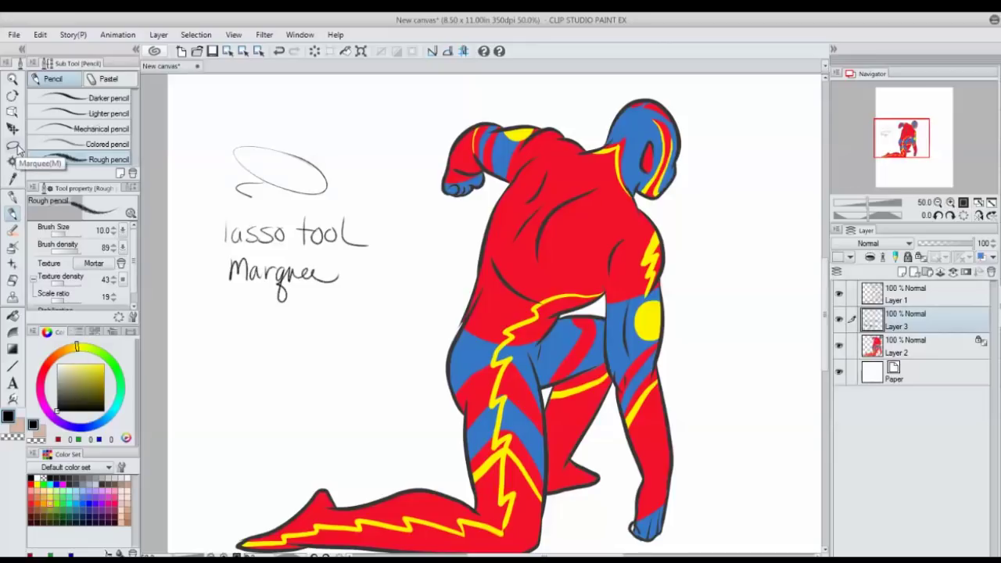
pyautogui.hotkey('ctrl', 'z')
pyautogui.click(14, 147)
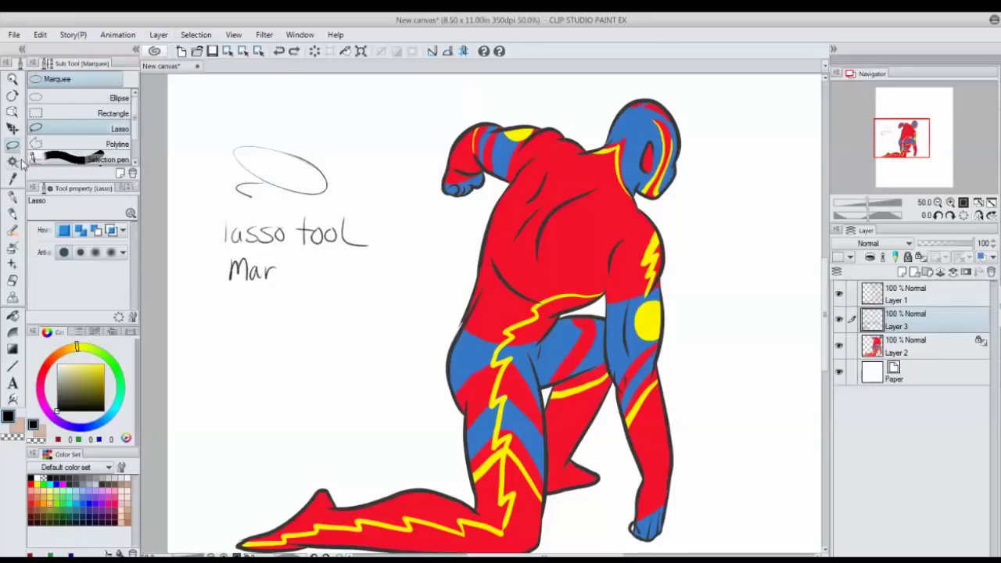
pyautogui.click(314, 52)
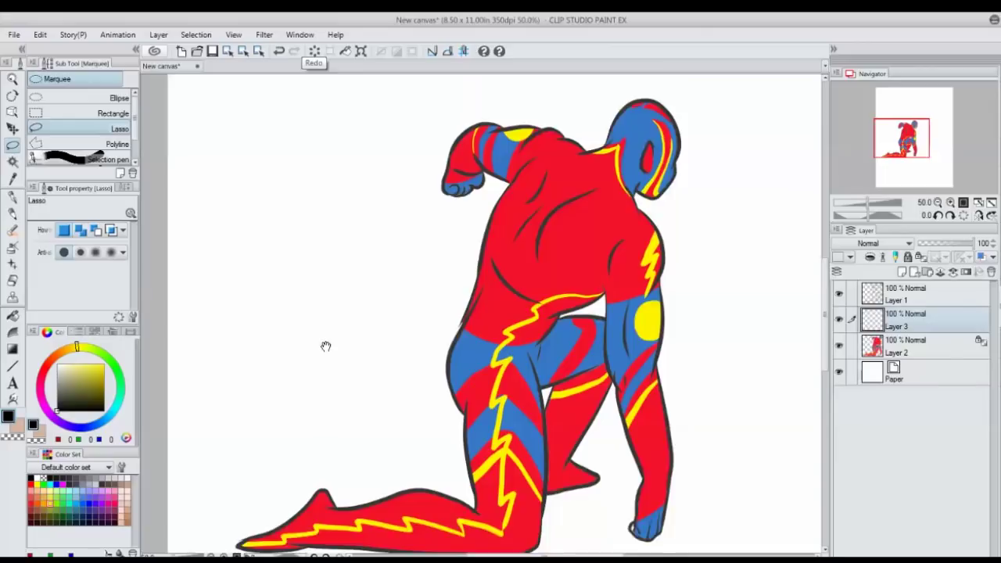
# - Lasso a shadow area from the shoulder down the inner side of the supporting arm to the hand
pyautogui.moveTo(326, 347); pyautogui.dragTo(242, 255)
pyautogui.scroll(3, 485, 162)
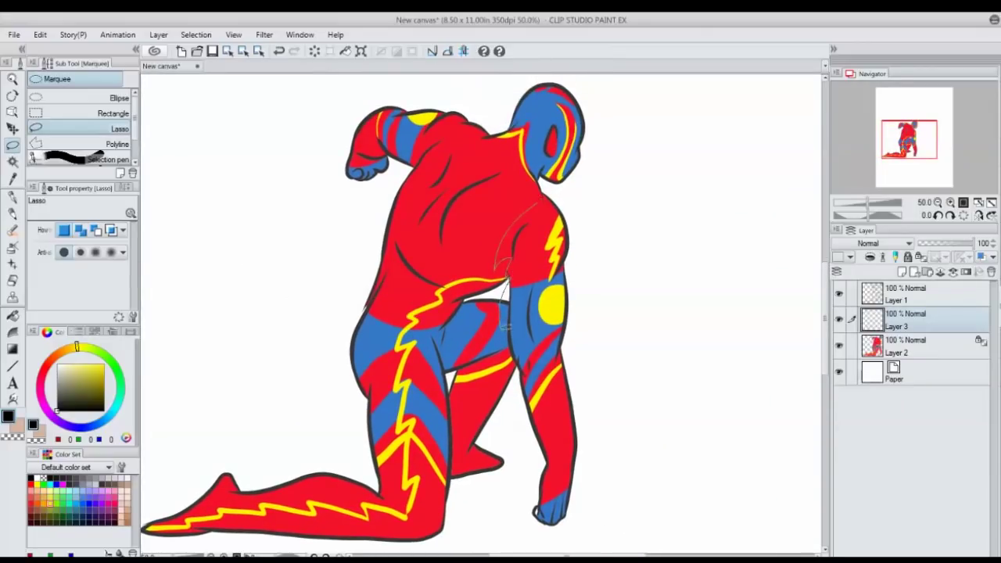
pyautogui.moveTo(505, 327)
pyautogui.mouseDown()
pyautogui.moveTo(528, 519)
pyautogui.moveTo(558, 521)
pyautogui.moveTo(548, 408)
pyautogui.mouseUp()
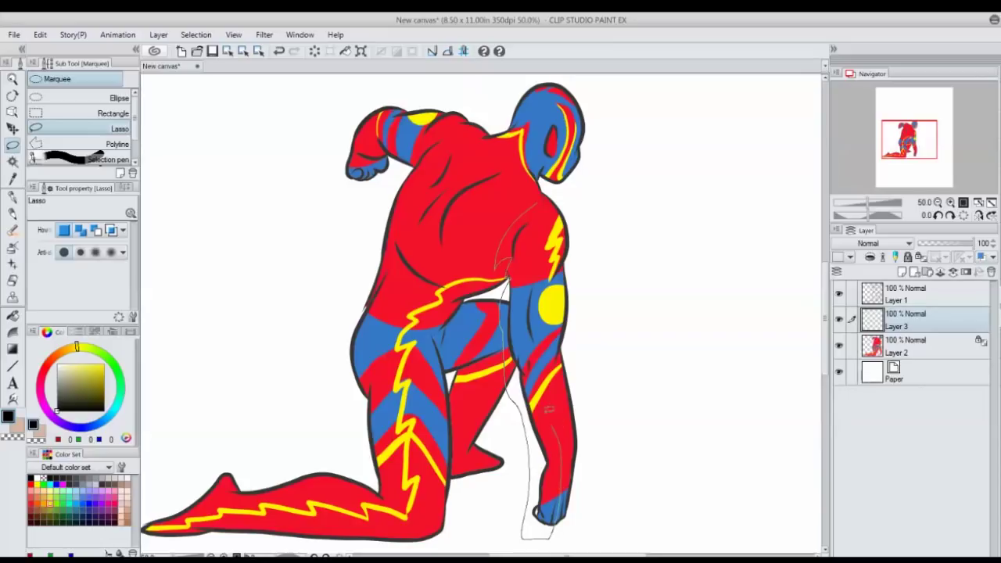
pyautogui.moveTo(538, 199); pyautogui.dragTo(537, 201)
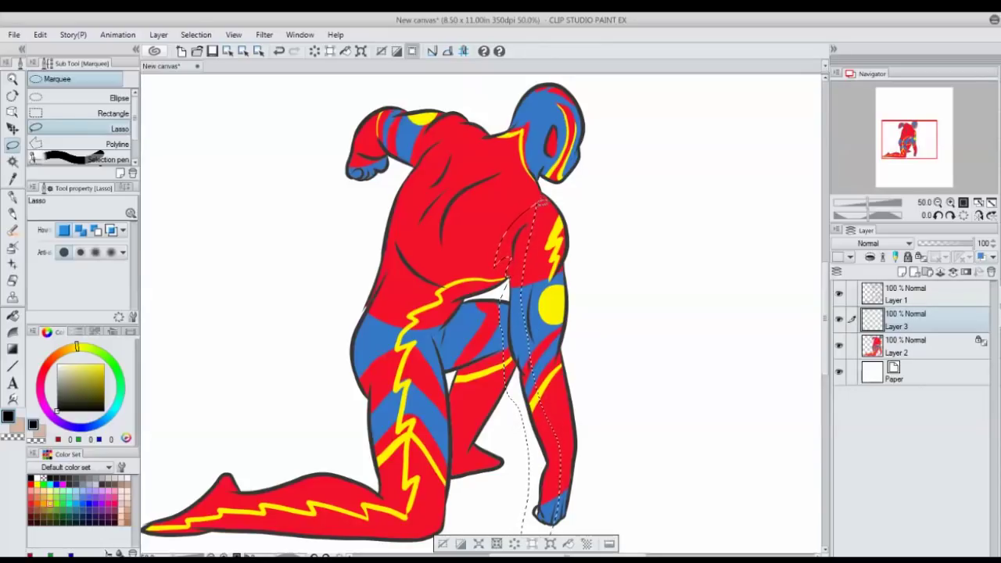
# - Hide Layer 2, fill the selected arm shadow with dark purple (RGB 91, 67, 103) on Layer 3, and deselect
pyautogui.click(839, 345)
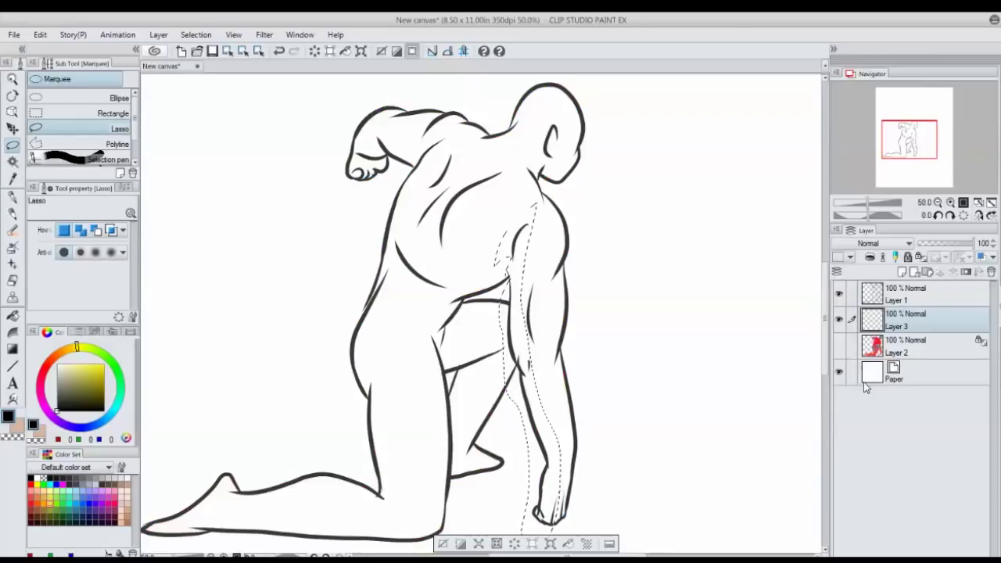
pyautogui.click(54, 411)
pyautogui.click(73, 390)
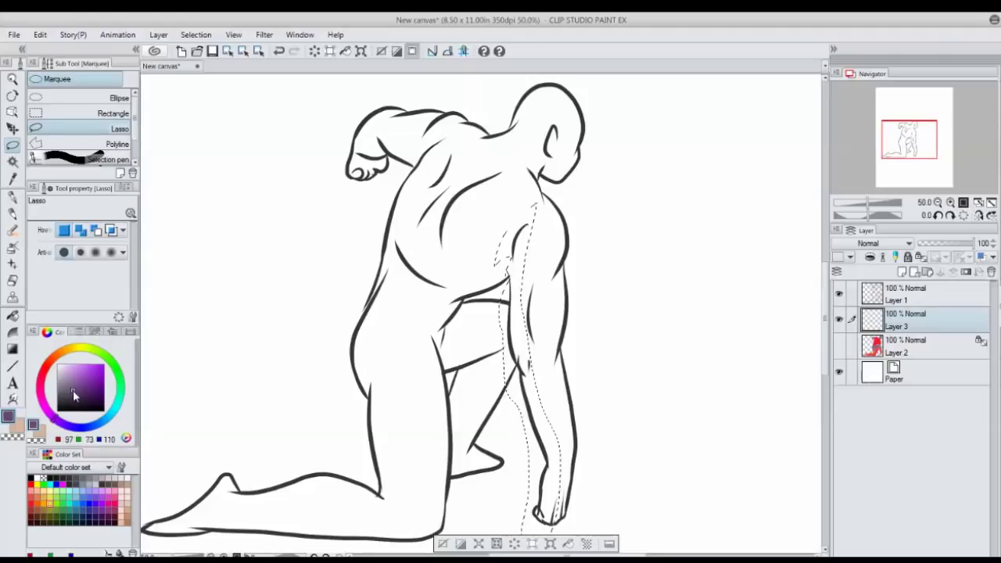
pyautogui.click(13, 316)
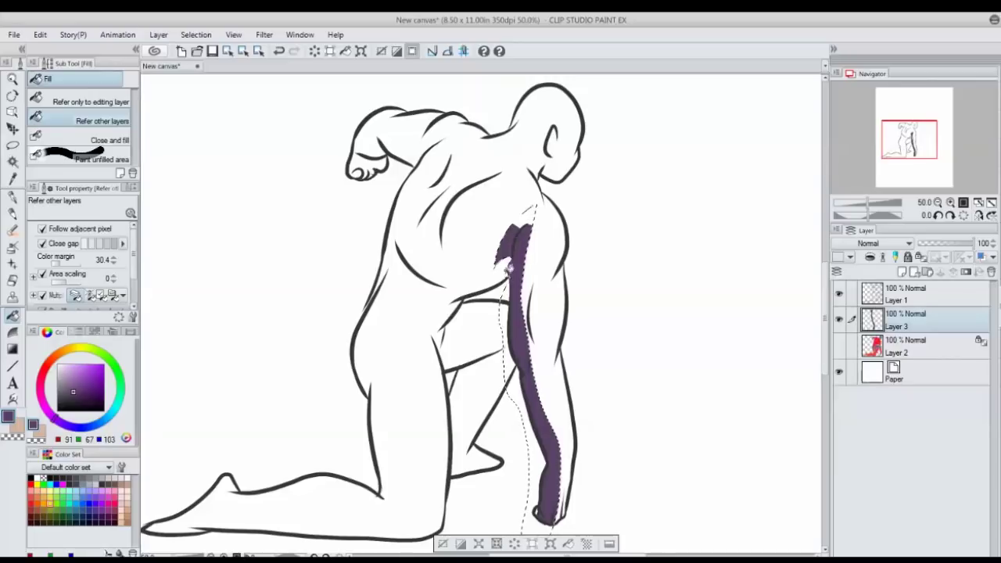
pyautogui.click(442, 544)
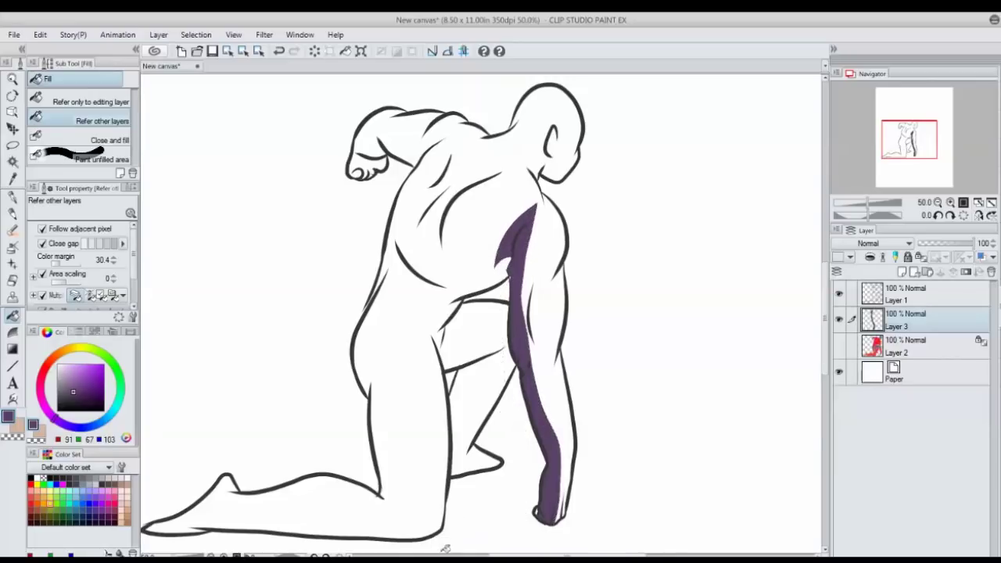
# - Lasso a shadow shape around the ear and side of the head and fill it with the dark purple
pyautogui.press('m')
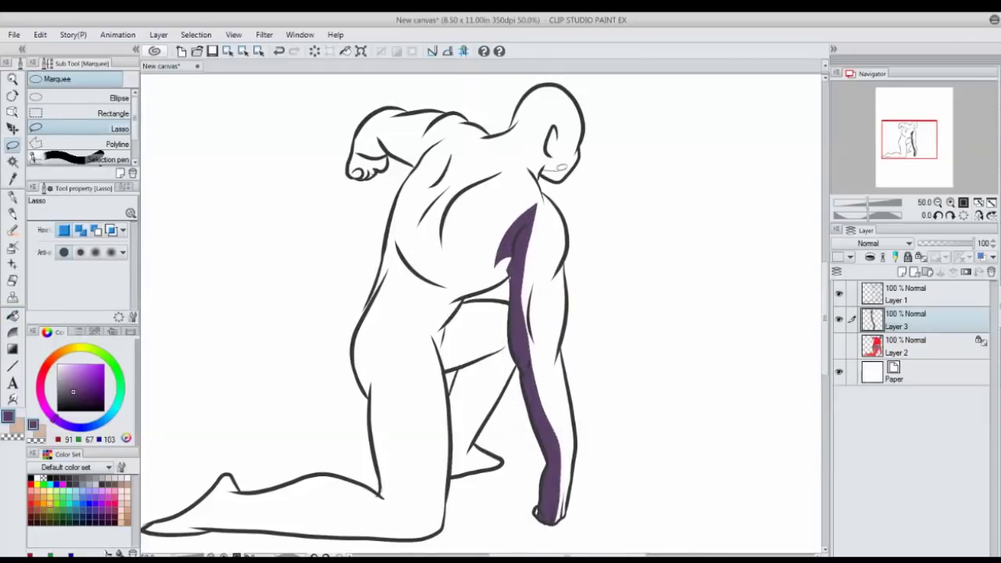
pyautogui.moveTo(561, 167)
pyautogui.mouseDown()
pyautogui.moveTo(564, 90)
pyautogui.moveTo(555, 141)
pyautogui.moveTo(533, 160)
pyautogui.moveTo(548, 175)
pyautogui.mouseUp()
pyautogui.click(569, 186)
pyautogui.click(459, 186)
pyautogui.moveTo(375, 294); pyautogui.dragTo(340, 224)
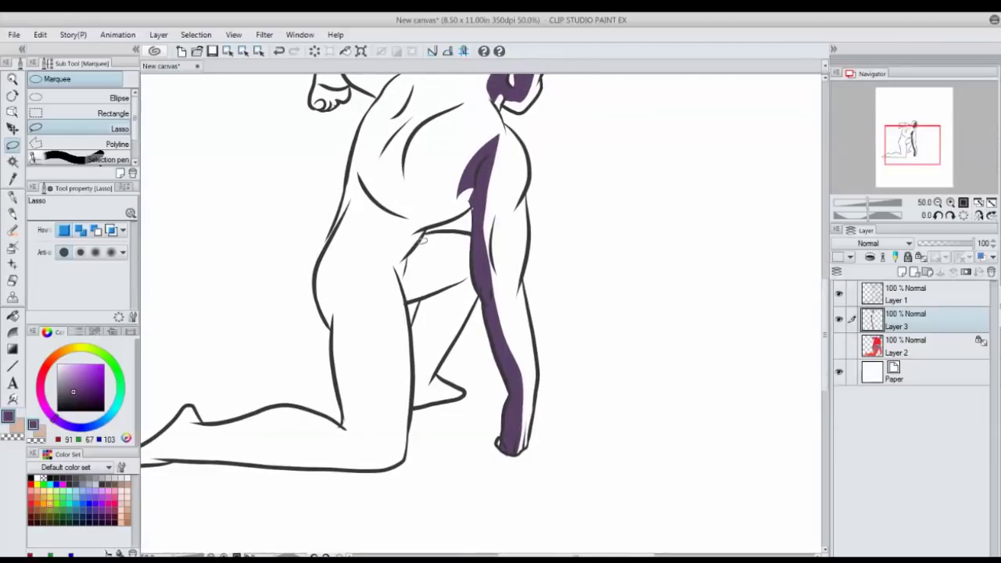
# - Lasso the far leg's shadow area, fill its thigh, shin and foot with dark purple, and deselect
pyautogui.moveTo(417, 240)
pyautogui.mouseDown()
pyautogui.moveTo(479, 250)
pyautogui.moveTo(424, 379)
pyautogui.moveTo(418, 418)
pyautogui.moveTo(411, 327)
pyautogui.moveTo(395, 285)
pyautogui.moveTo(414, 243)
pyautogui.mouseUp()
pyautogui.click(14, 316)
pyautogui.click(438, 269)
pyautogui.click(436, 332)
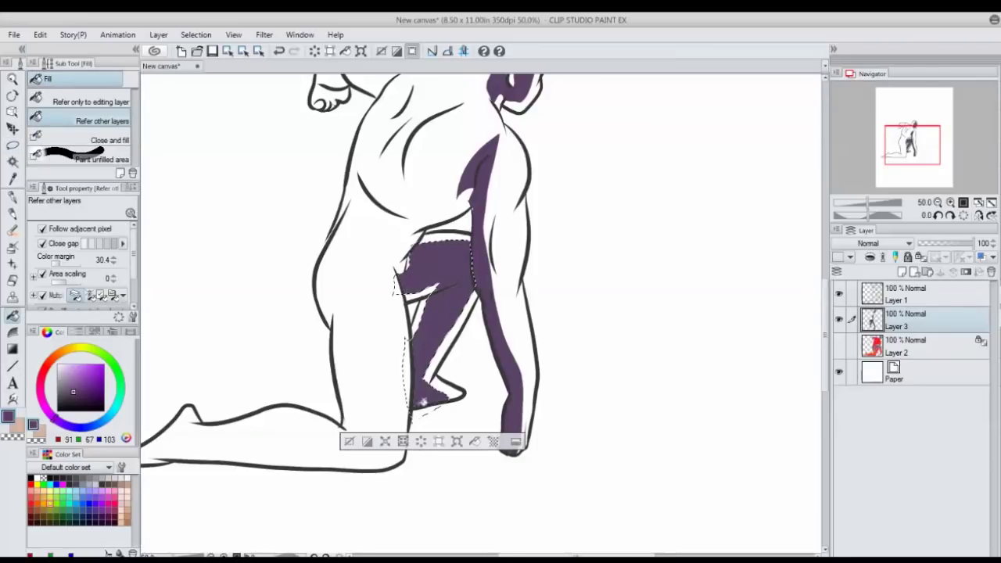
pyautogui.click(349, 442)
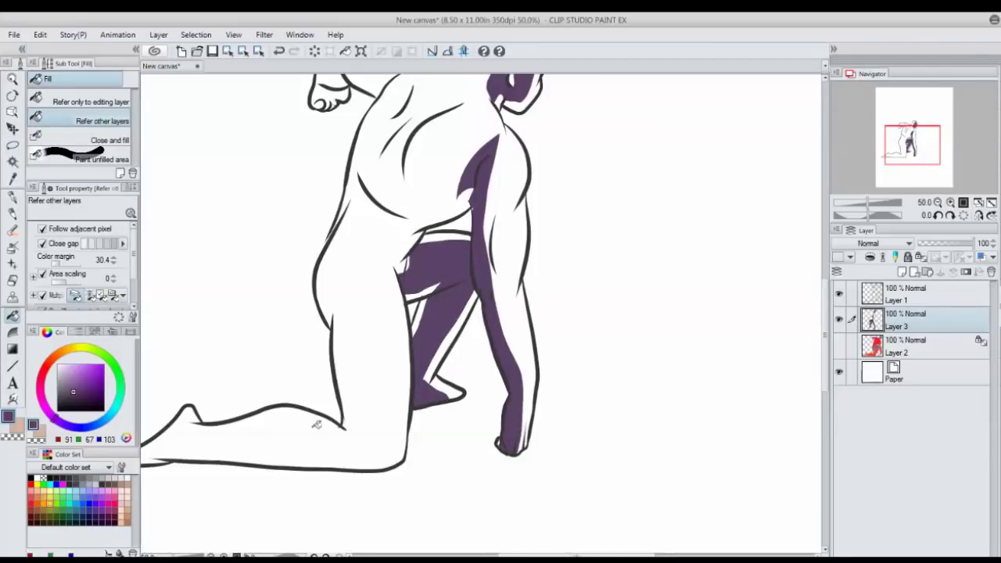
# - Lasso two narrow shadow shapes along the near thigh and fill them with dark purple
pyautogui.click(13, 146)
pyautogui.moveTo(352, 297)
pyautogui.mouseDown()
pyautogui.moveTo(366, 219)
pyautogui.moveTo(376, 295)
pyautogui.moveTo(366, 210)
pyautogui.moveTo(395, 320)
pyautogui.moveTo(406, 231)
pyautogui.mouseUp()
pyautogui.click(407, 356)
pyautogui.moveTo(254, 241); pyautogui.dragTo(243, 419)
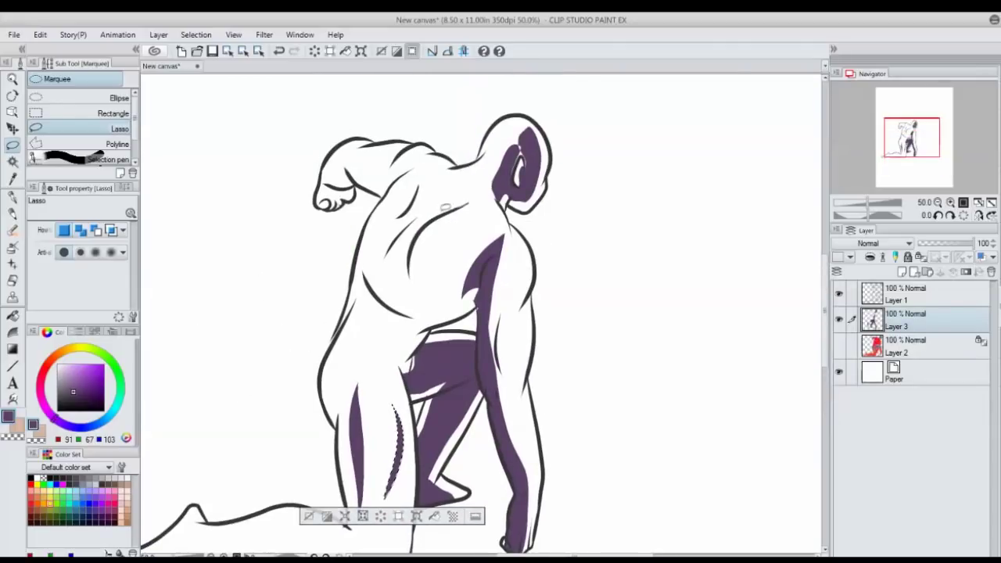
# - Shade the shoulder blade, the lower back and the raised arm with lassoed dark purple fills, and deselect
pyautogui.moveTo(465, 205)
pyautogui.mouseDown()
pyautogui.moveTo(408, 269)
pyautogui.moveTo(463, 206)
pyautogui.mouseUp()
pyautogui.click(471, 308)
pyautogui.click(347, 309)
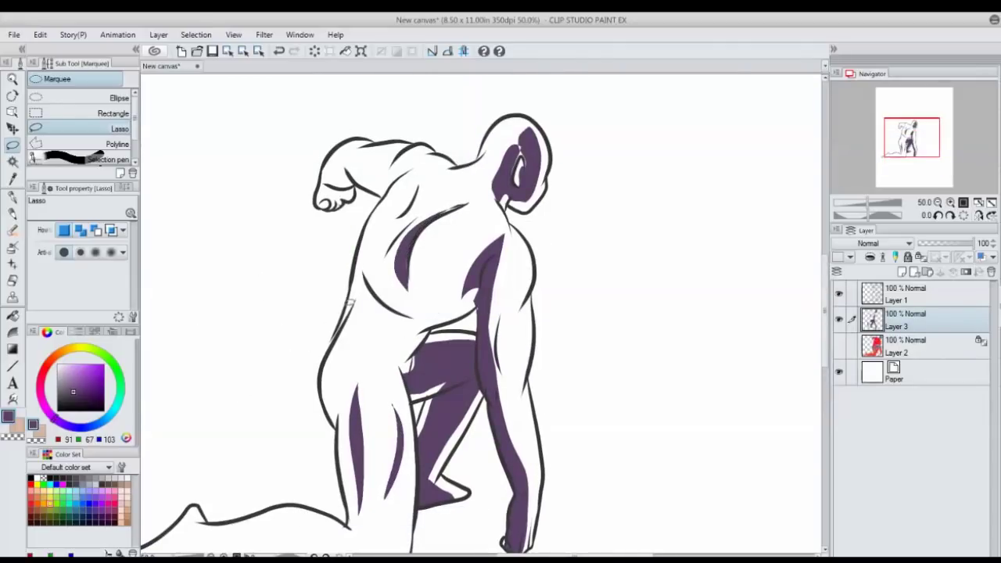
pyautogui.moveTo(363, 272)
pyautogui.mouseDown()
pyautogui.moveTo(394, 344)
pyautogui.moveTo(408, 319)
pyautogui.moveTo(368, 311)
pyautogui.moveTo(395, 356)
pyautogui.moveTo(414, 319)
pyautogui.mouseUp()
pyautogui.click(319, 374)
pyautogui.click(396, 175)
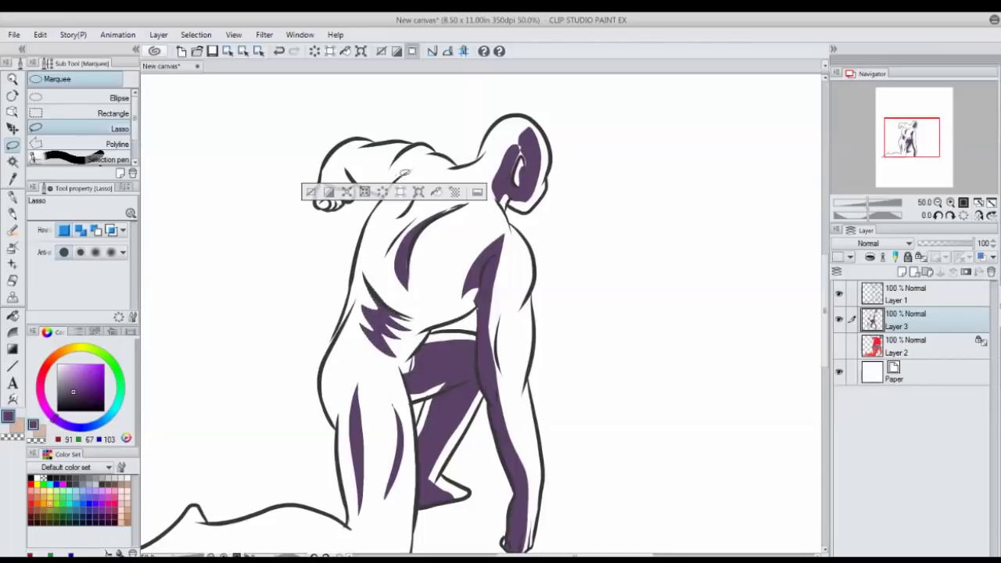
pyautogui.moveTo(397, 175); pyautogui.dragTo(359, 182)
pyautogui.hotkey('ctrl', 'd')
# - Show Layer 2 again and set the opacity of shading Layer 3 to 41
pyautogui.click(839, 345)
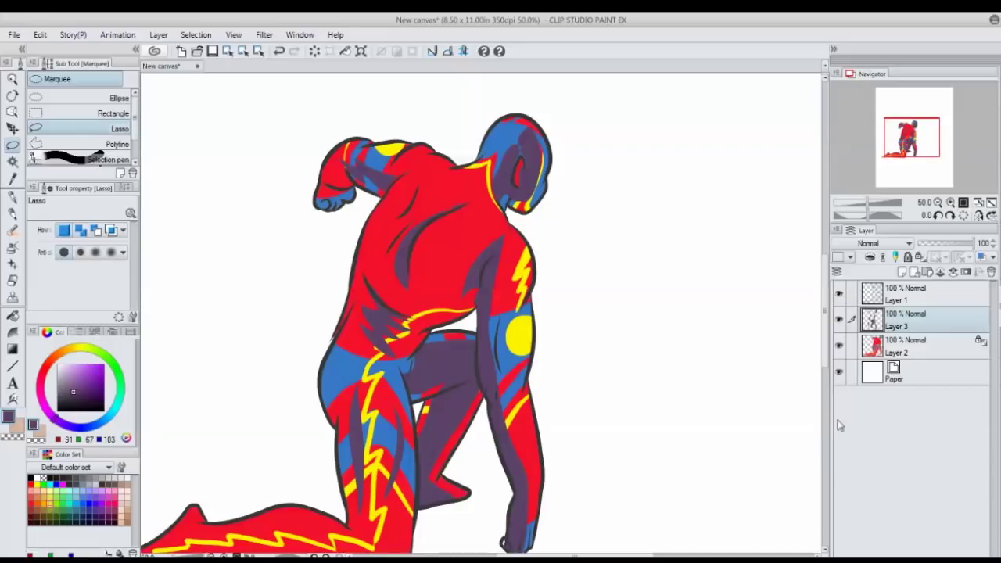
pyautogui.moveTo(254, 380); pyautogui.dragTo(248, 356)
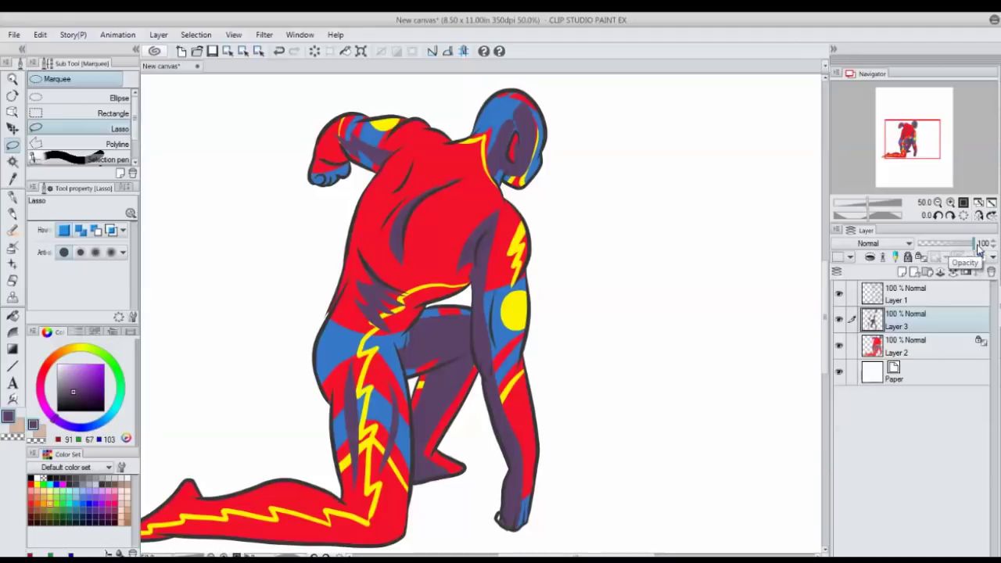
pyautogui.moveTo(974, 243); pyautogui.dragTo(942, 247)
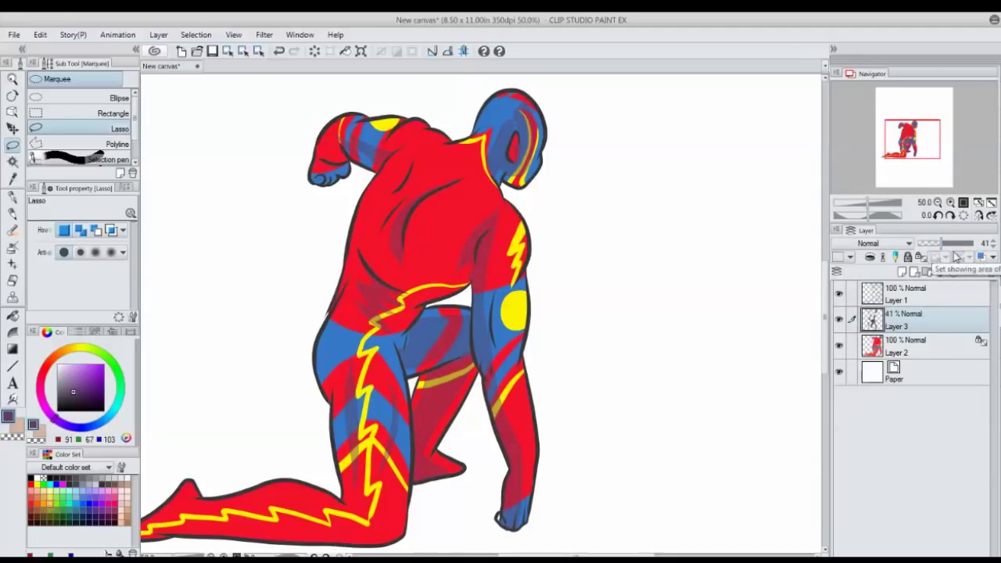
pyautogui.moveTo(271, 410); pyautogui.dragTo(347, 404)
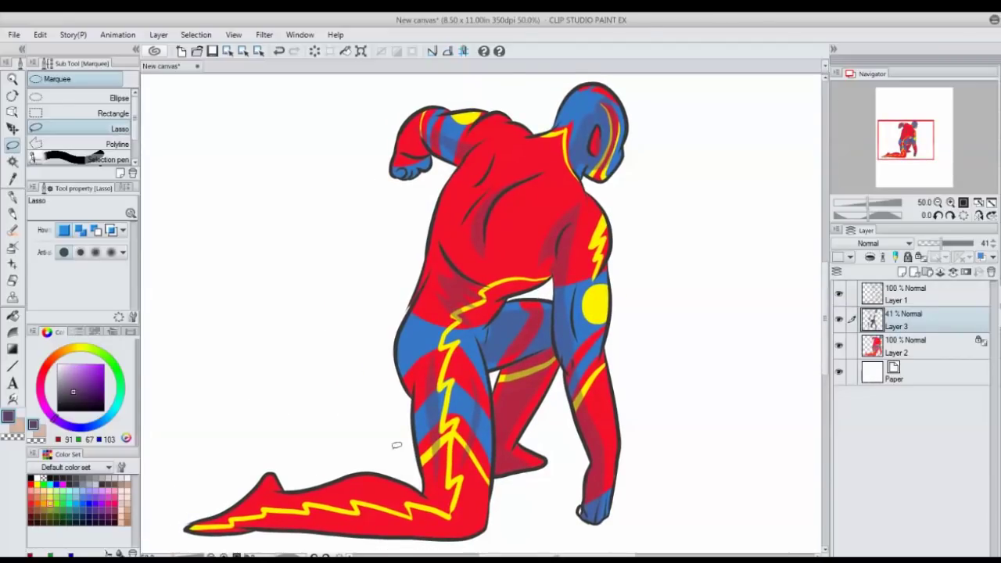
pyautogui.moveTo(303, 414); pyautogui.dragTo(316, 390)
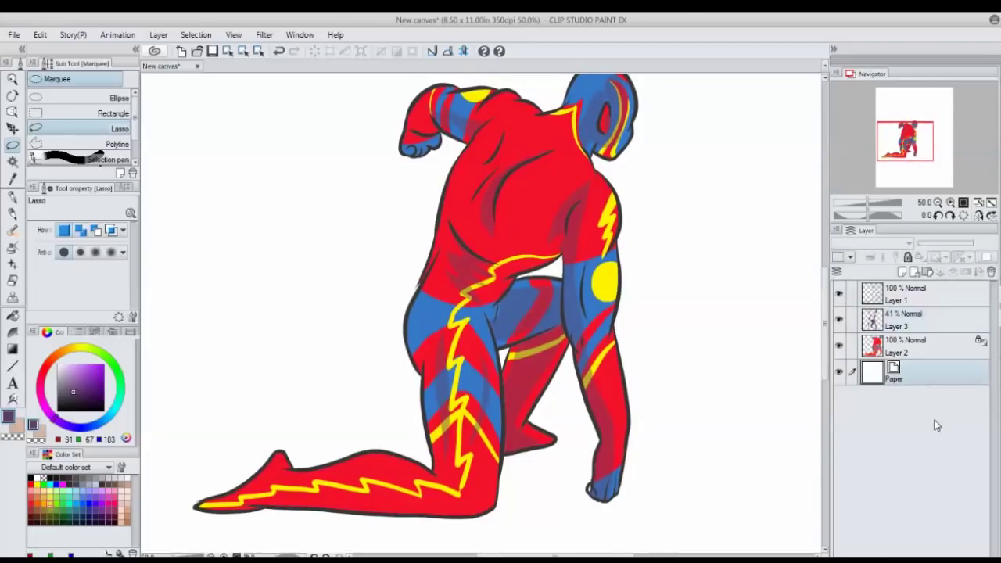
# - Add a new layer directly above the Paper layer and switch to the Ellipse marquee for a ground shadow
pyautogui.click(913, 272)
pyautogui.scroll(-2, 258, 311)
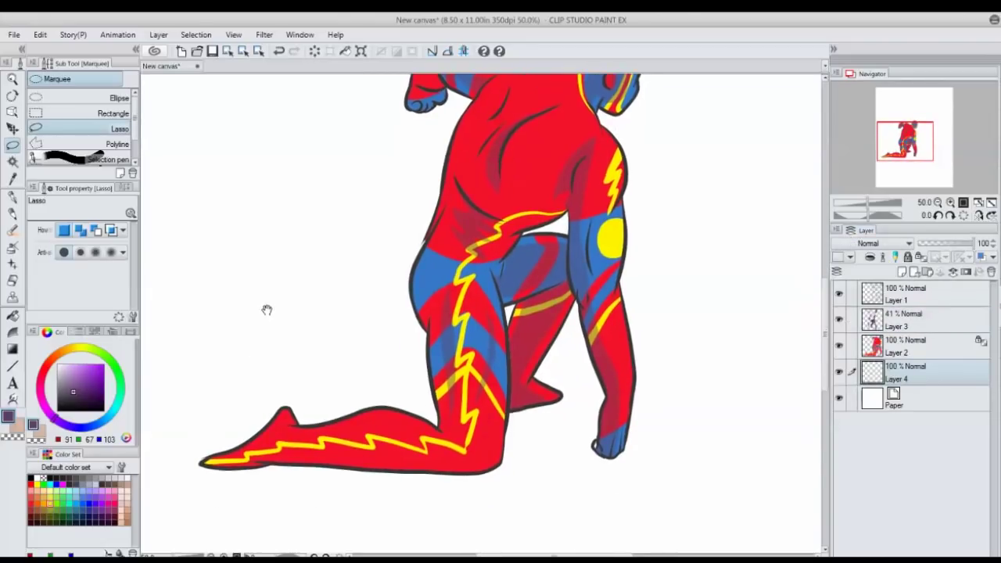
pyautogui.click(34, 99)
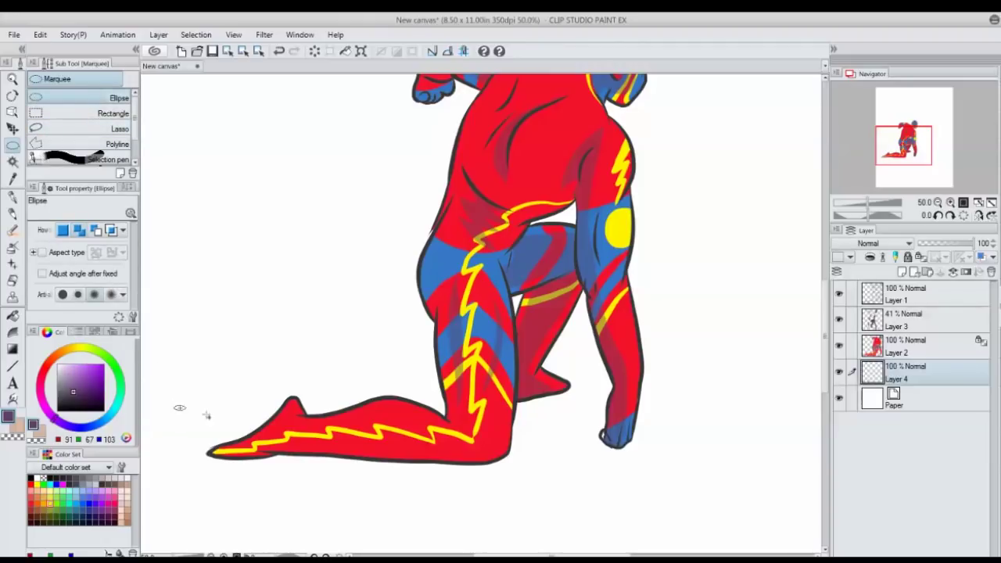
pyautogui.moveTo(176, 406); pyautogui.dragTo(765, 498)
pyautogui.press('Up')
pyautogui.press('Up')
pyautogui.press('Up')
pyautogui.press('Up')
pyautogui.press('Up')
pyautogui.press('Up')
pyautogui.press('Up')
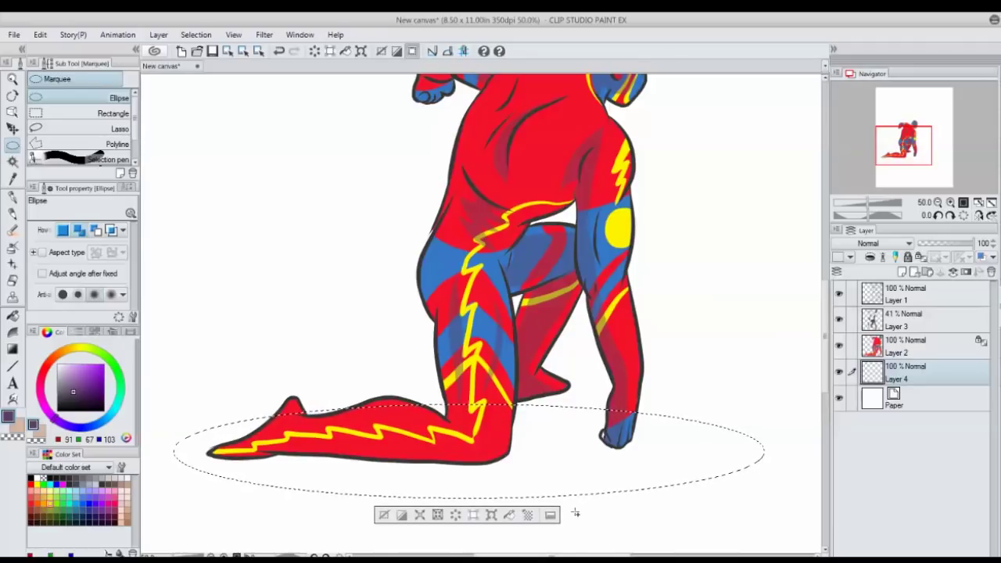
pyautogui.press('Up')
pyautogui.press('Up')
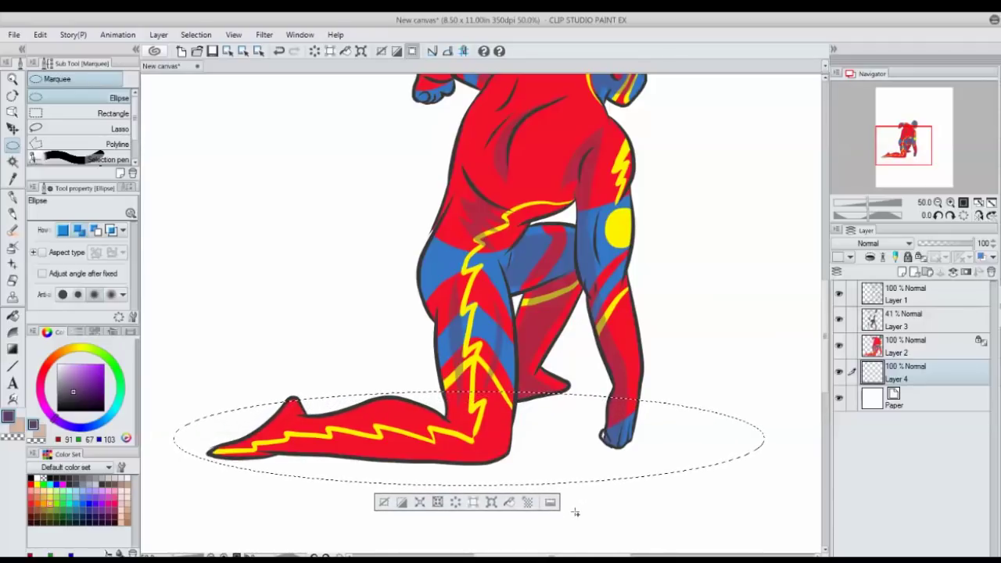
pyautogui.press('Right')
pyautogui.press('Right')
pyautogui.press('Right')
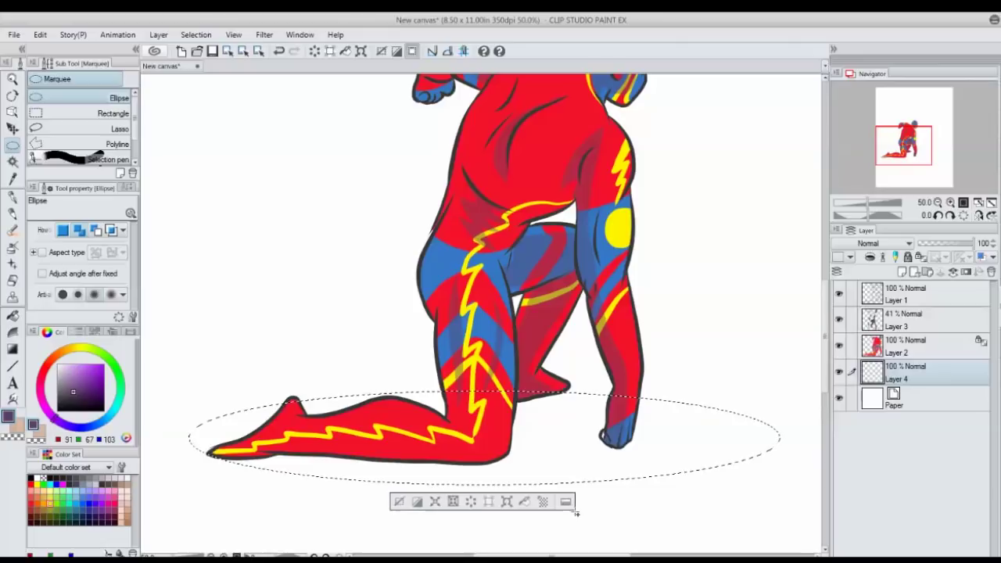
pyautogui.click(400, 477)
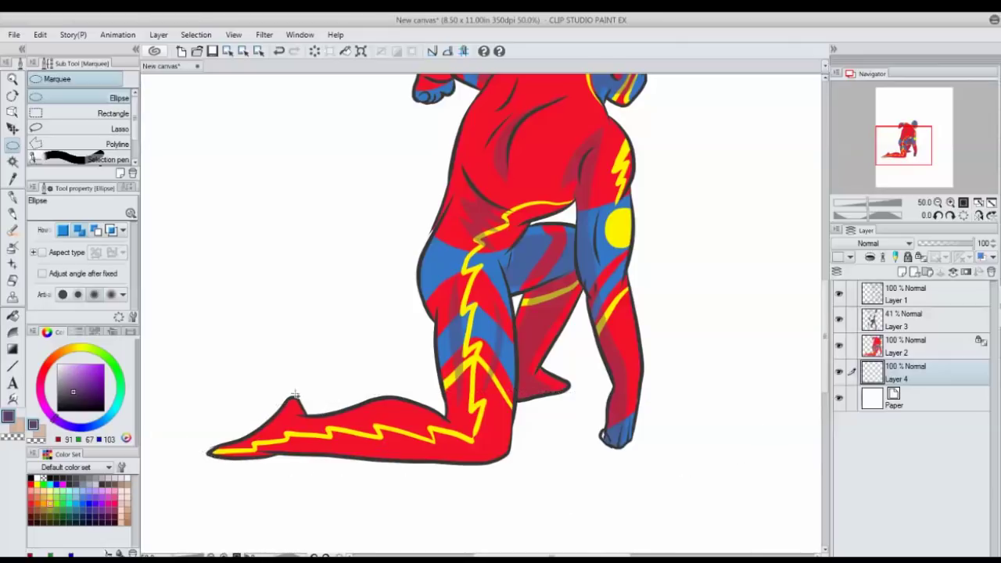
# - Select a flat ellipse on the ground beneath the kneeling figure, nudge it upward, fill it with dark purple, and deselect
pyautogui.moveTo(273, 390); pyautogui.dragTo(673, 496)
pyautogui.press('Up')
pyautogui.press('Up')
pyautogui.press('Up')
pyautogui.press('Up')
pyautogui.press('Up')
pyautogui.press('Up')
pyautogui.press('Up')
pyautogui.press('Up')
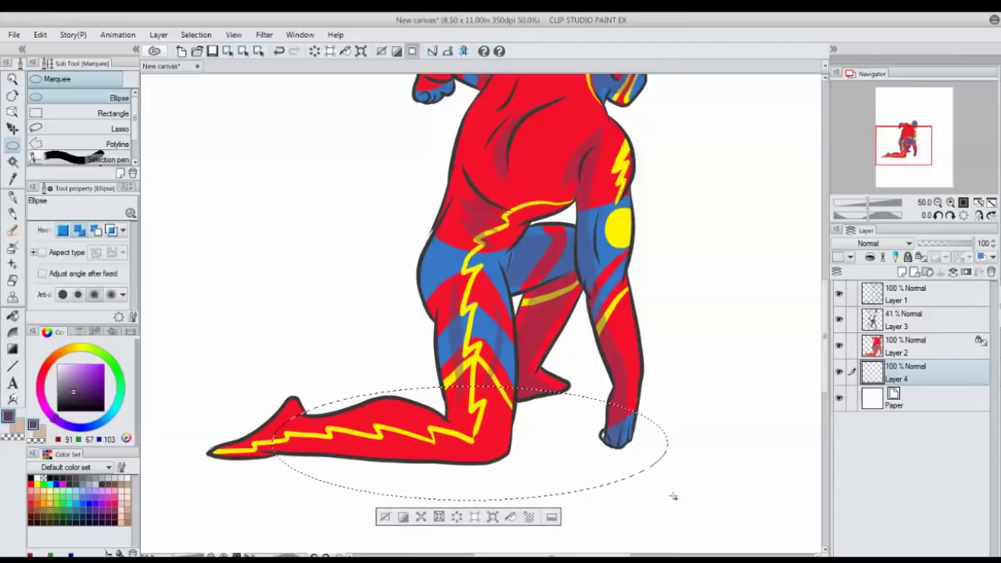
pyautogui.click(510, 515)
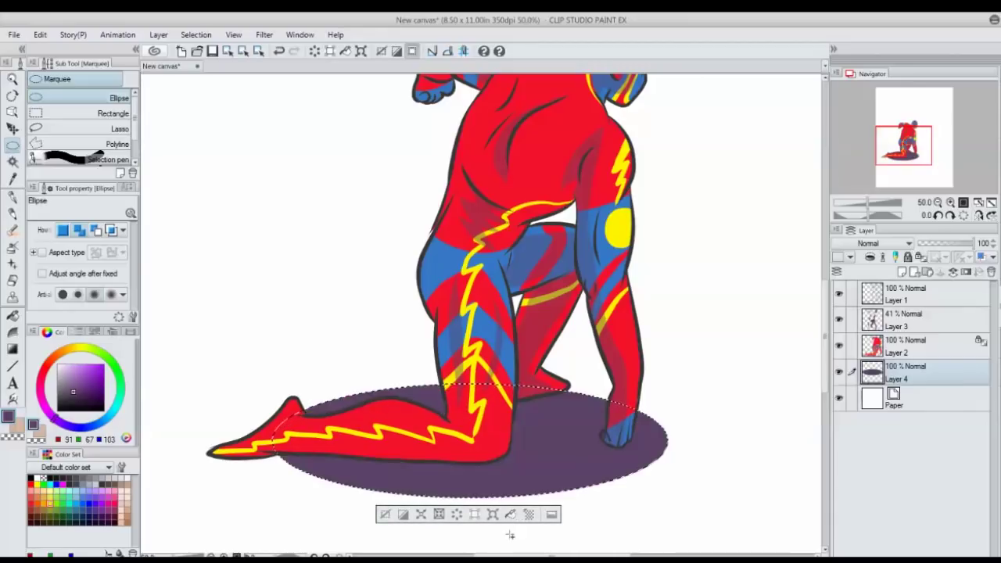
pyautogui.click(387, 514)
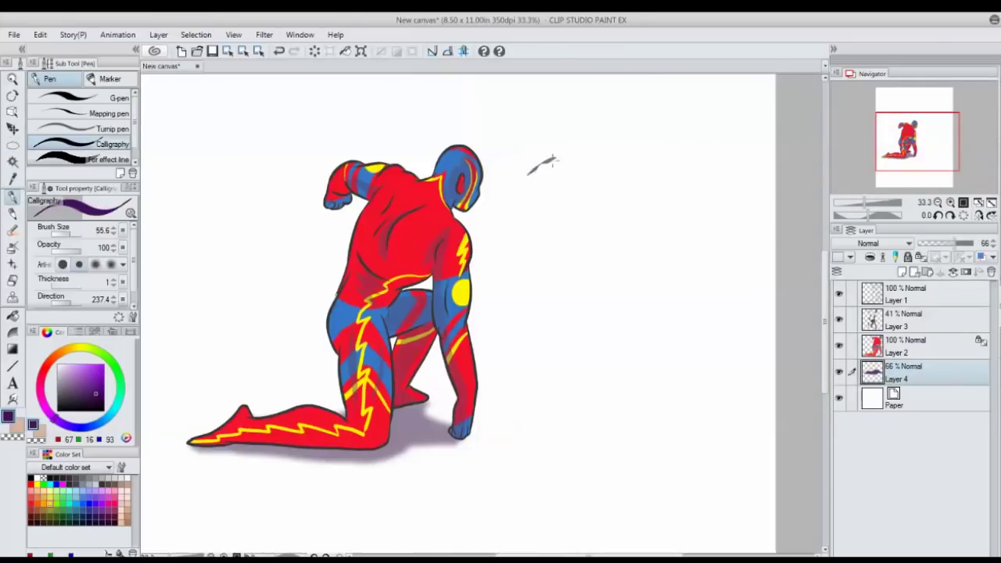
# - Handwrite "the END!" on two lines beside the figure with the purple Calligraphy pen on Layer 4
pyautogui.moveTo(557, 162); pyautogui.dragTo(536, 243)
pyautogui.moveTo(579, 148); pyautogui.dragTo(558, 237)
pyautogui.moveTo(566, 216); pyautogui.dragTo(616, 223)
pyautogui.moveTo(589, 261)
pyautogui.mouseDown()
pyautogui.moveTo(556, 269)
pyautogui.moveTo(583, 315)
pyautogui.mouseUp()
pyautogui.moveTo(596, 271)
pyautogui.mouseDown()
pyautogui.moveTo(586, 319)
pyautogui.moveTo(618, 318)
pyautogui.mouseUp()
pyautogui.moveTo(638, 258); pyautogui.dragTo(621, 321)
pyautogui.moveTo(692, 240); pyautogui.dragTo(671, 315)
pyautogui.moveTo(678, 321); pyautogui.dragTo(673, 327)
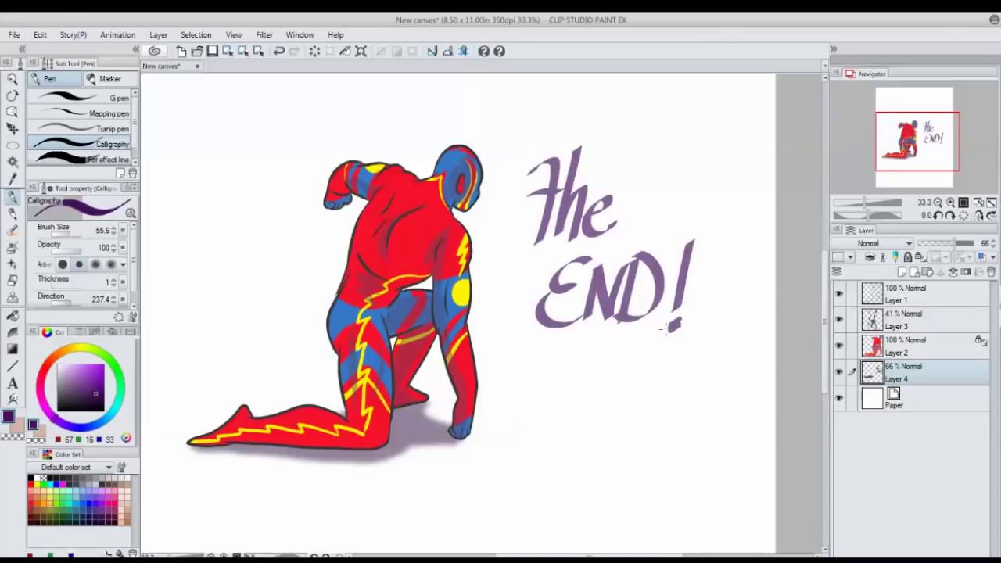